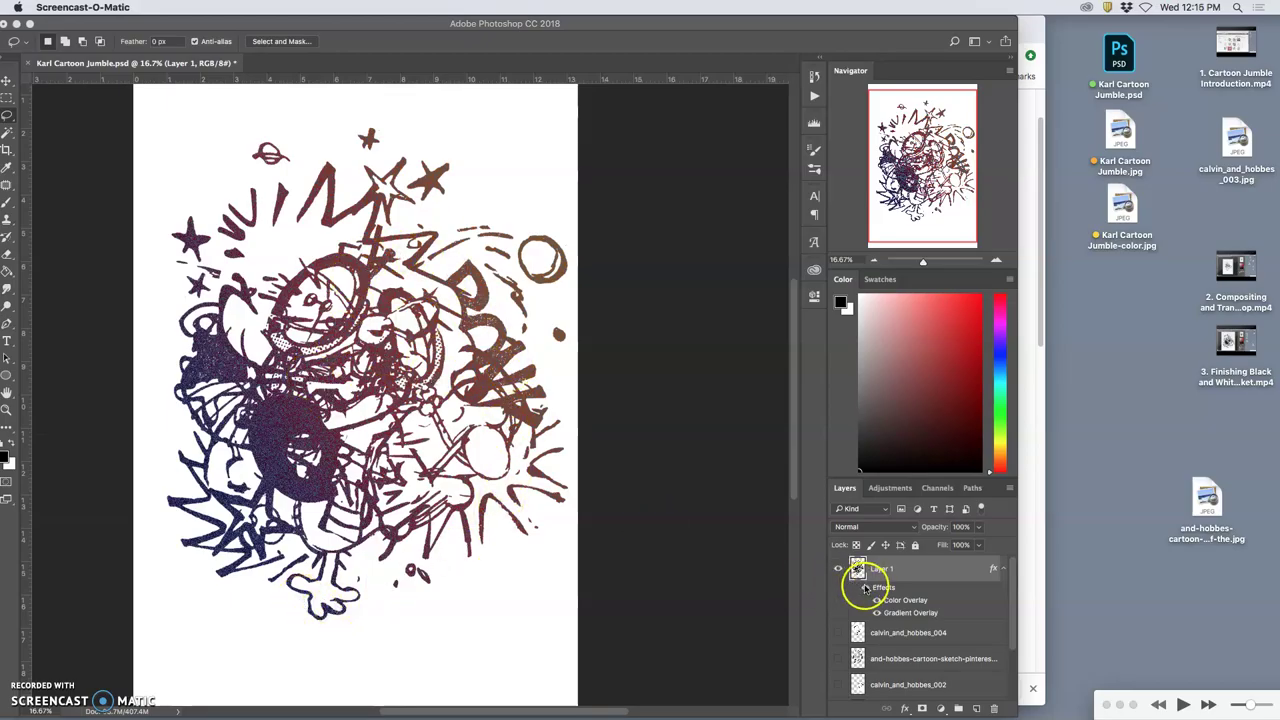
# Toggle Layer 1's effects off and back on, then preview the exported coloured jumble JPEG.
pyautogui.click(865, 589)
pyautogui.click(865, 589)
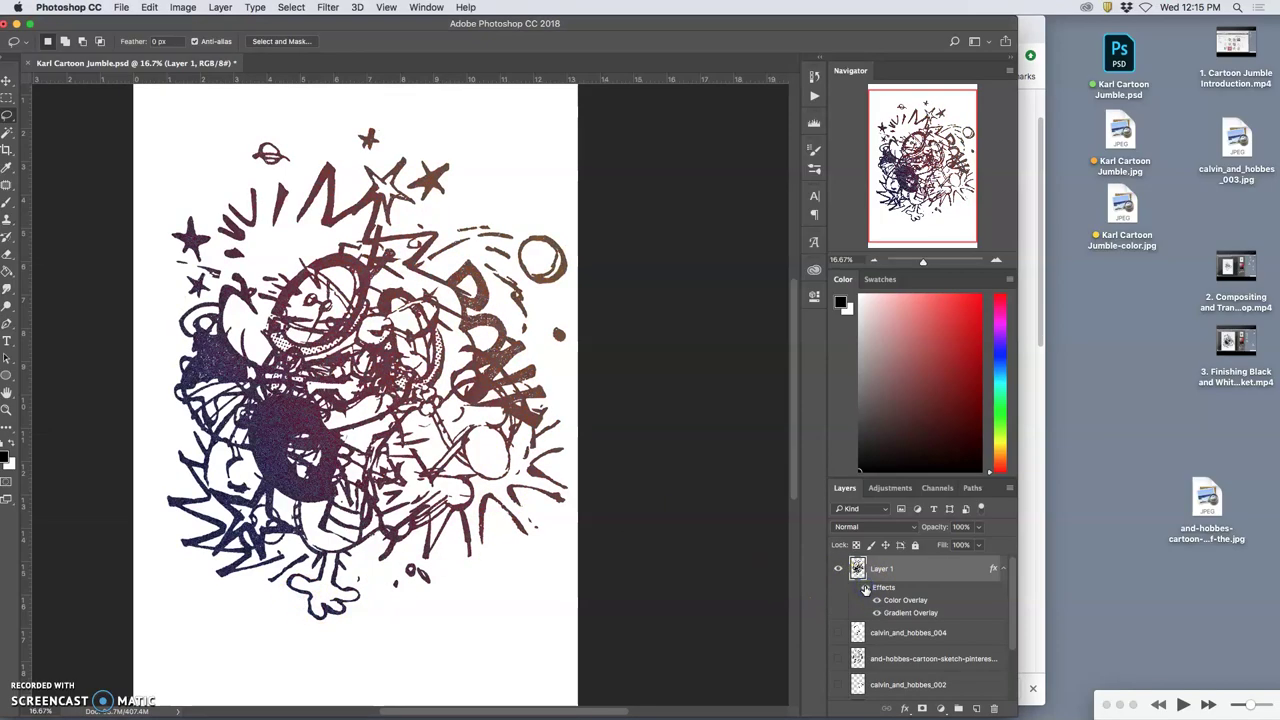
pyautogui.click(818, 532)
pyautogui.doubleClick(1122, 210)
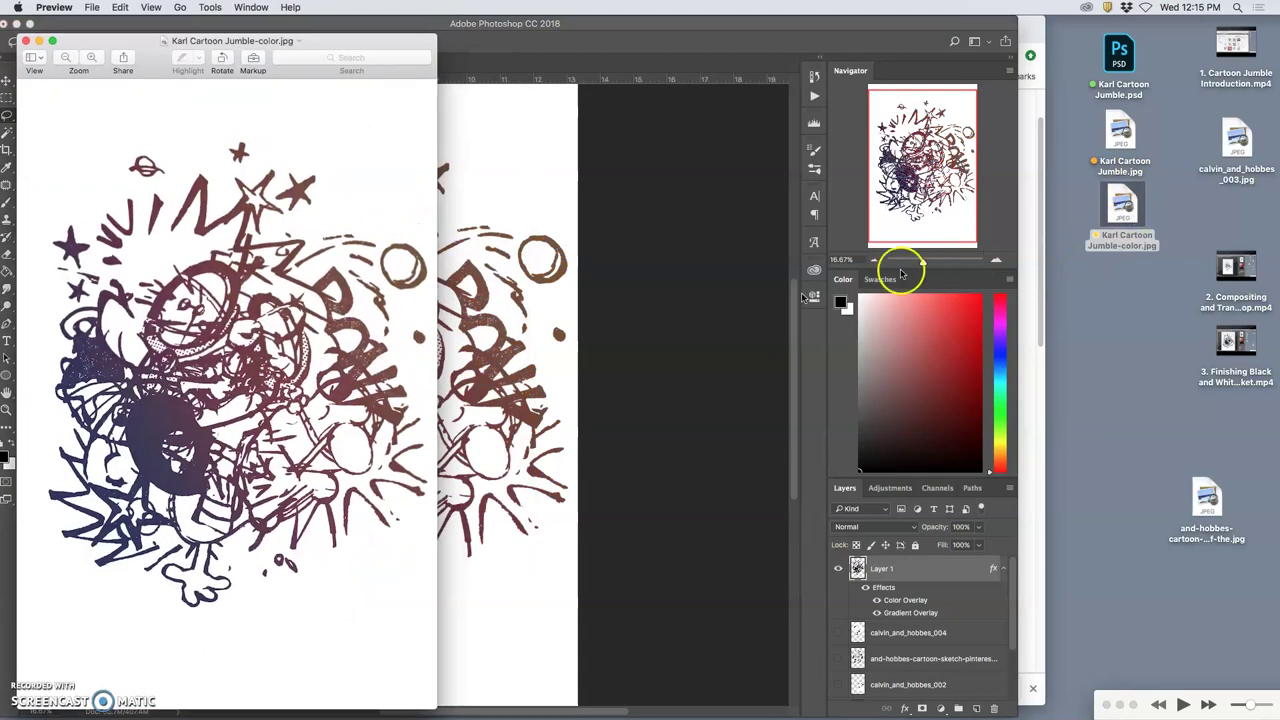
pyautogui.click(26, 42)
# Return to Photobucket's Exercise 1 Cartoon Jumble album.
pyautogui.moveTo(737, 708)
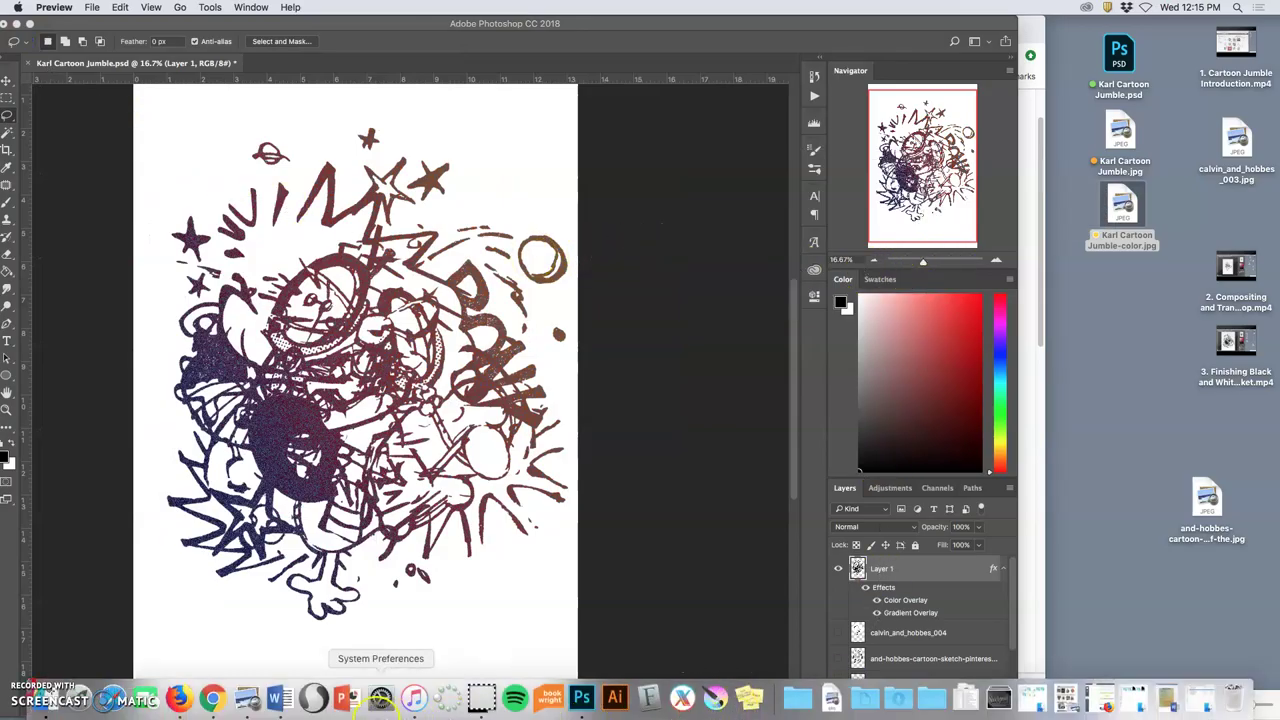
pyautogui.click(212, 697)
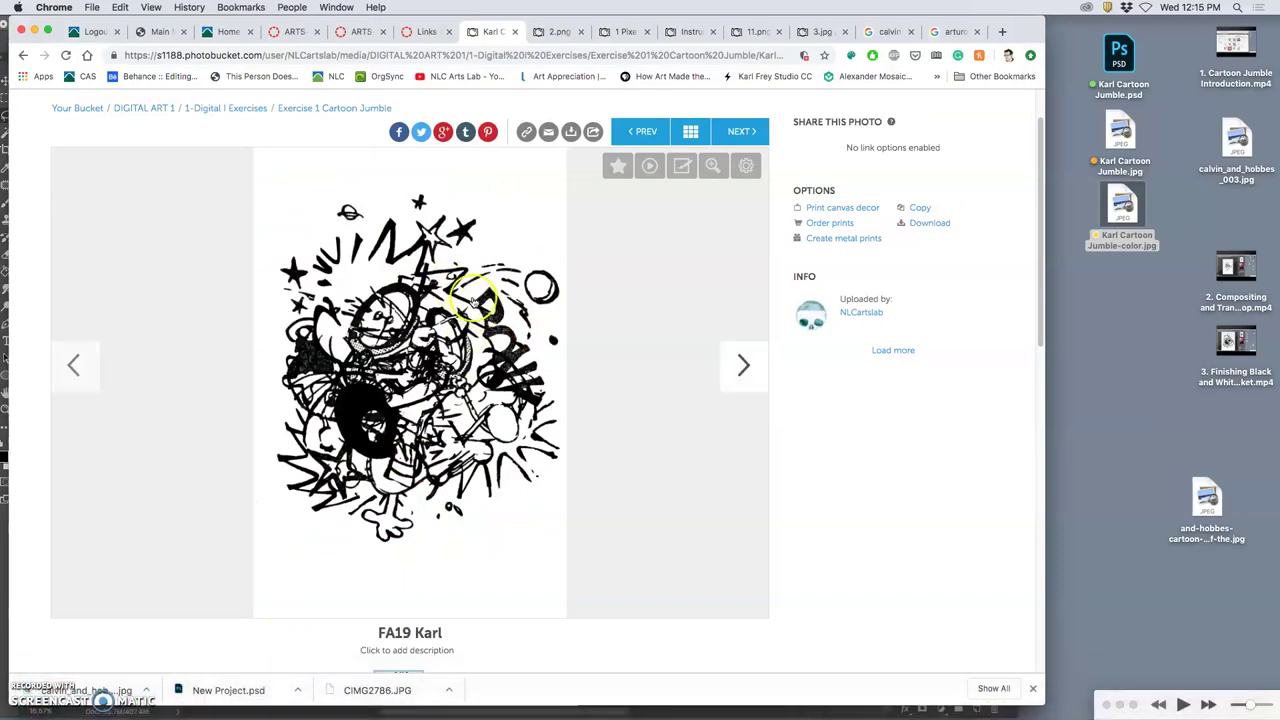
pyautogui.click(337, 112)
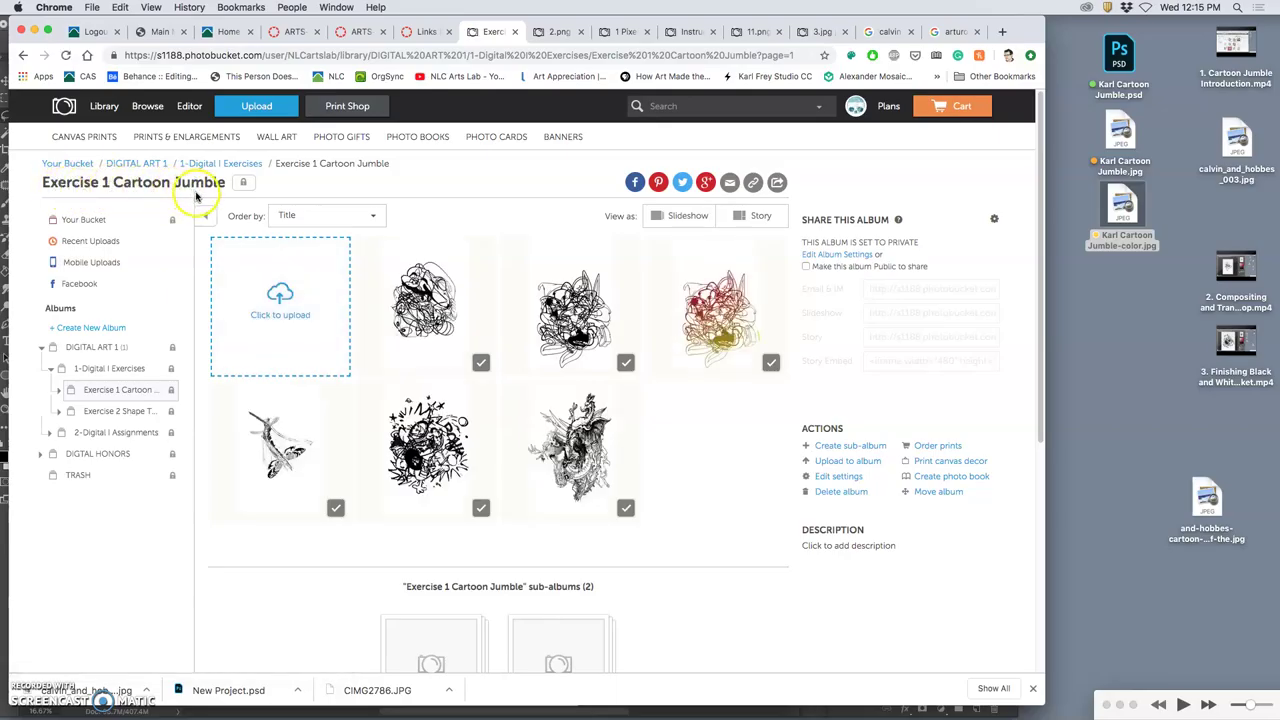
pyautogui.scroll(-3, 686, 457)
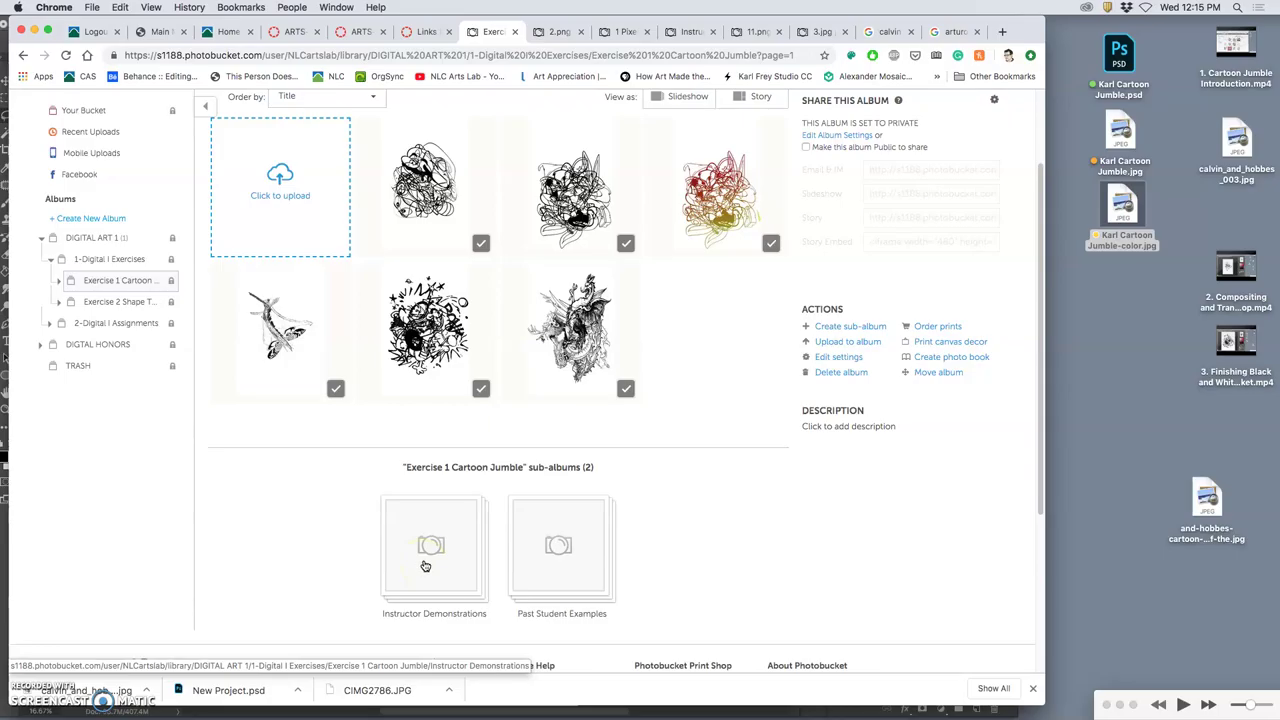
# Move the black starry jumble into the Instructor Demonstrations sub-album and open it.
pyautogui.click(60, 285)
pyautogui.moveTo(430, 320); pyautogui.dragTo(145, 305)
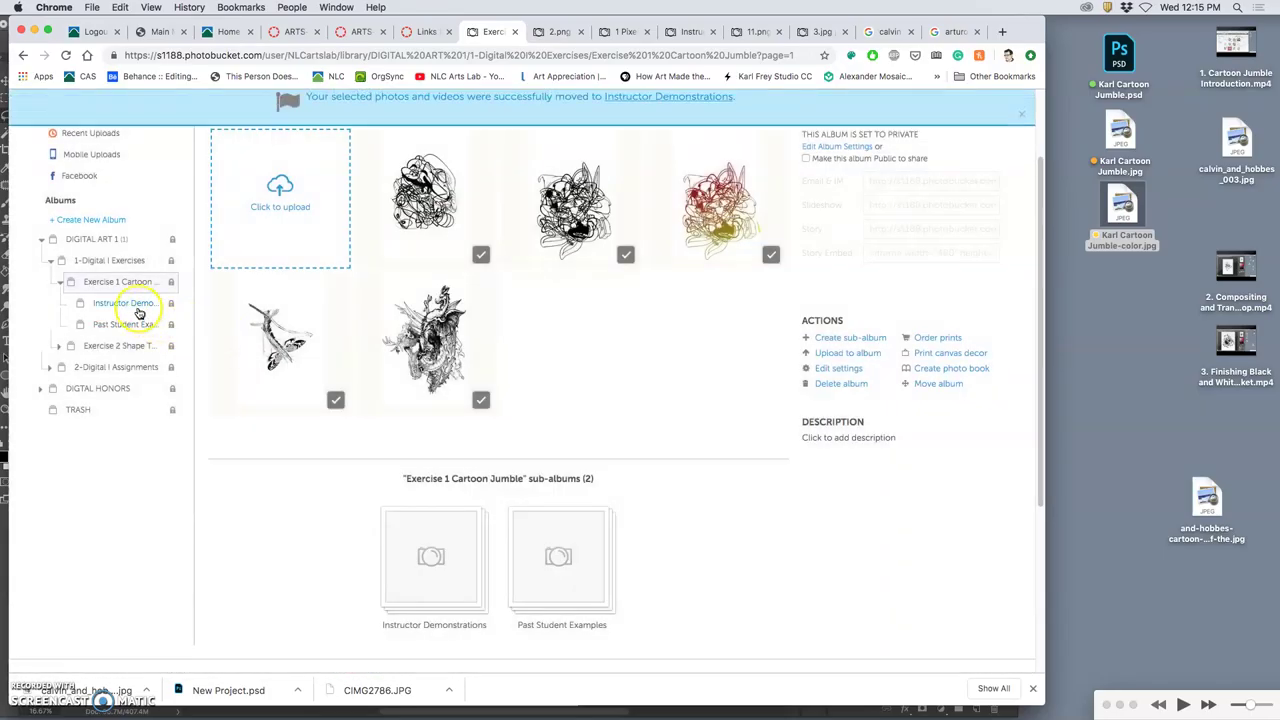
pyautogui.click(134, 304)
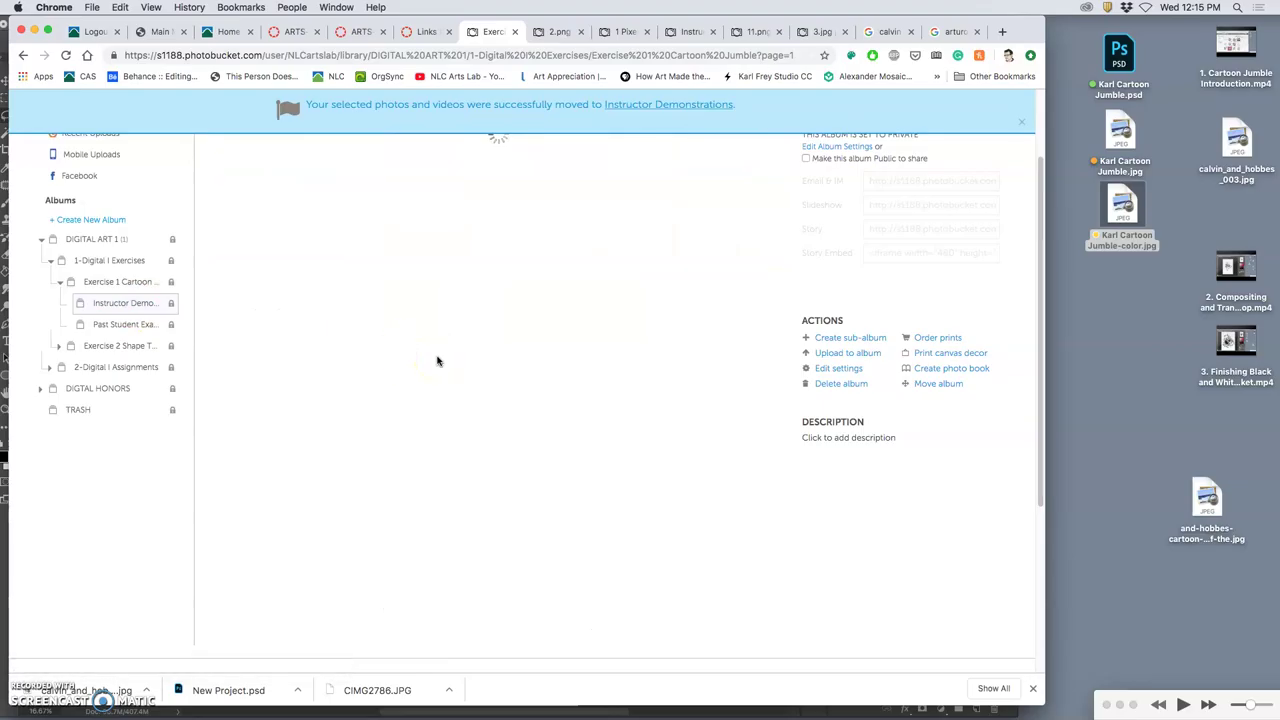
pyautogui.click(502, 403)
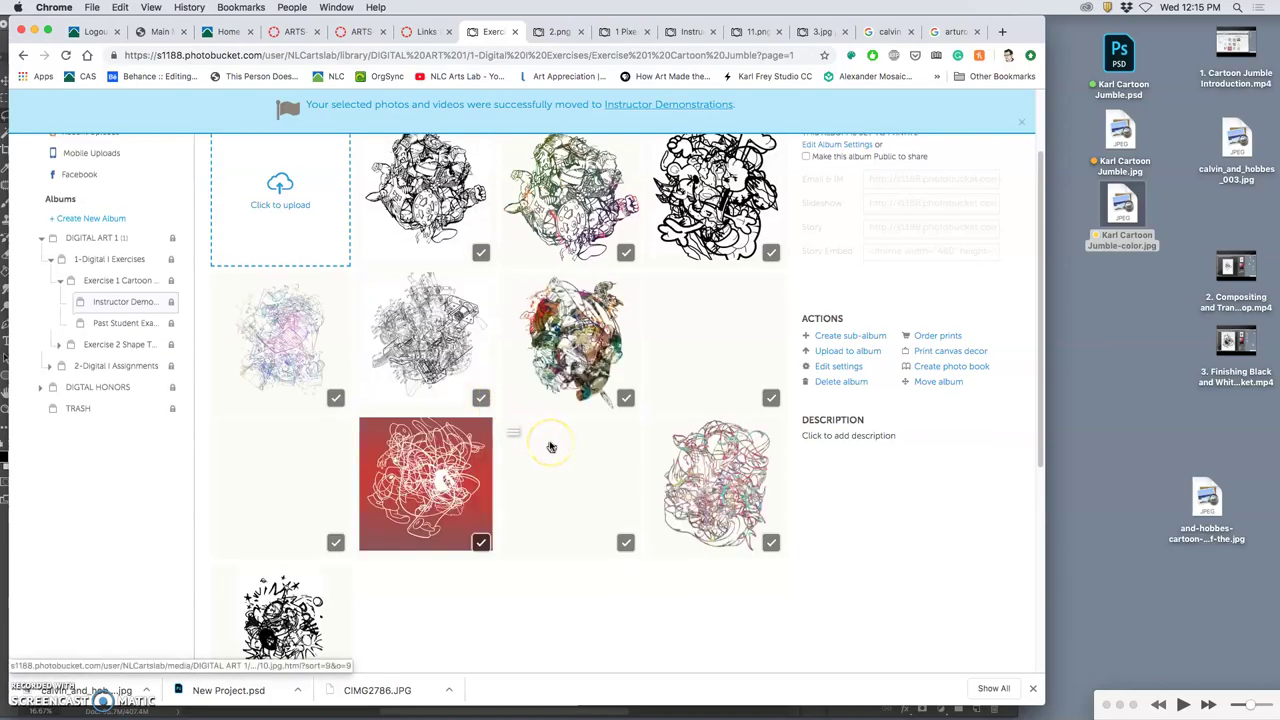
pyautogui.scroll(-1, 548, 445)
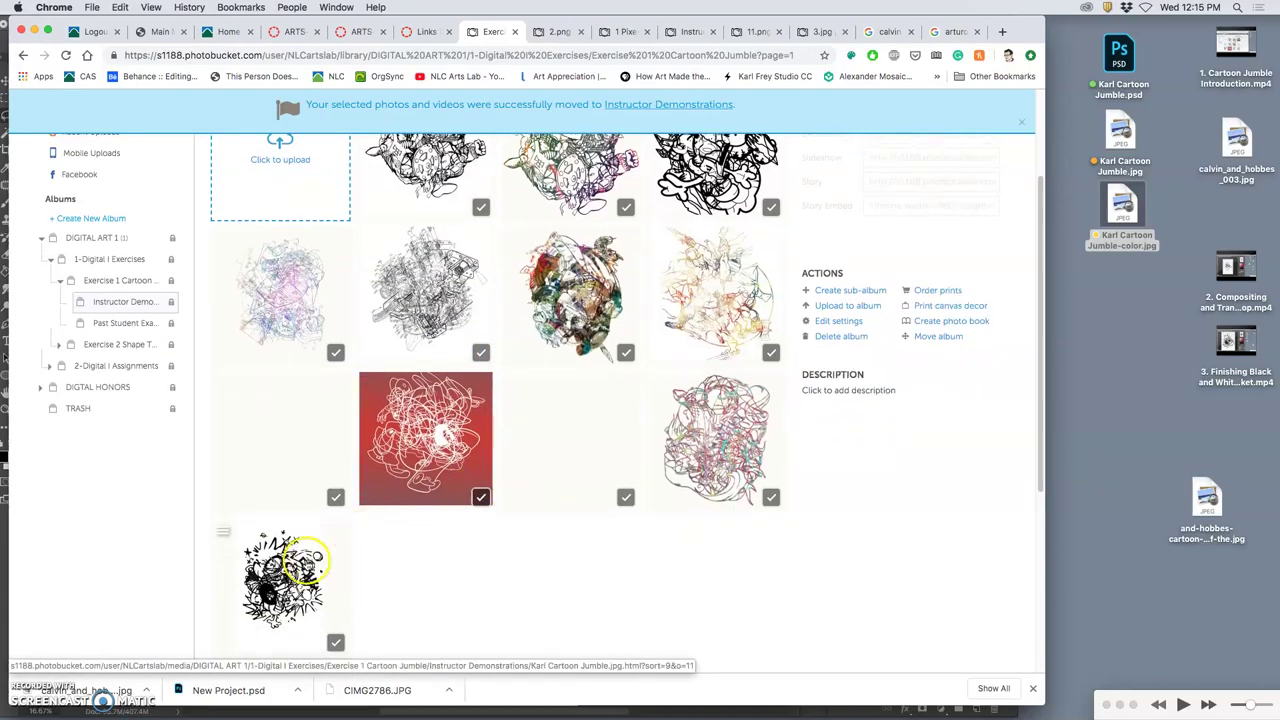
# Save the black jumble photo's title as FA19, the artist's first name, and 1.
pyautogui.click(297, 565)
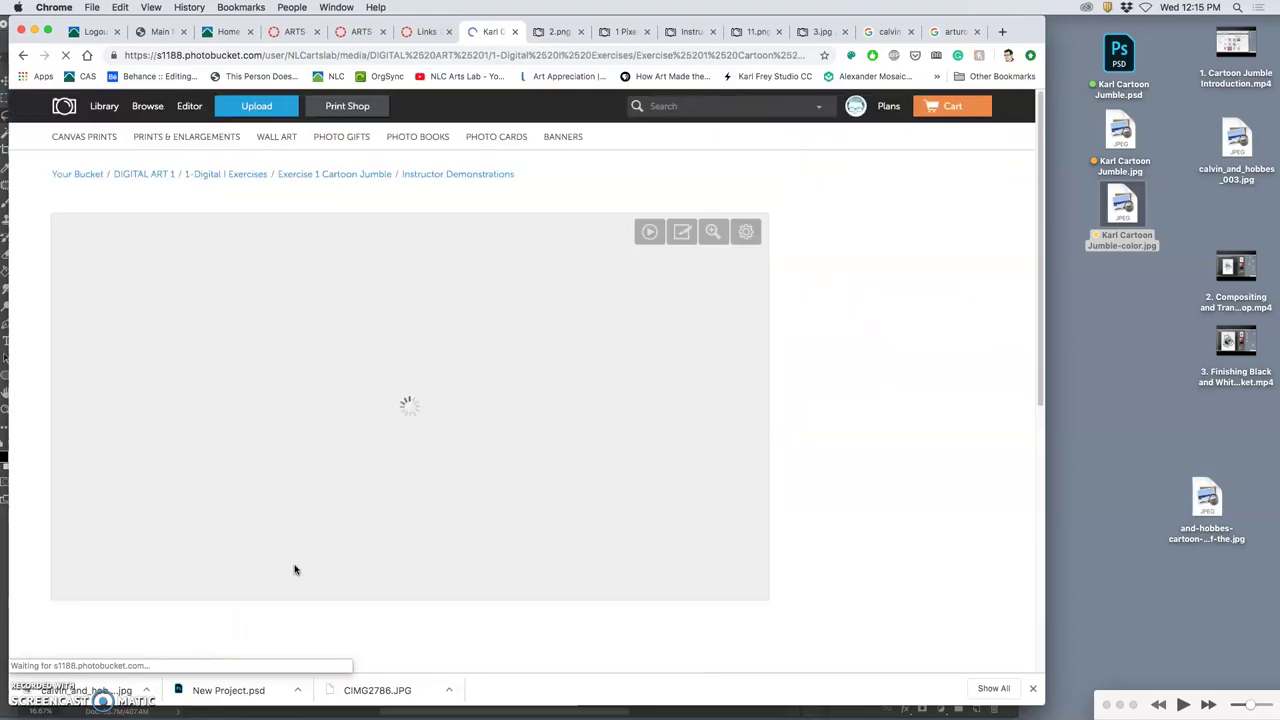
pyautogui.click(384, 513)
pyautogui.scroll(-1, 389, 513)
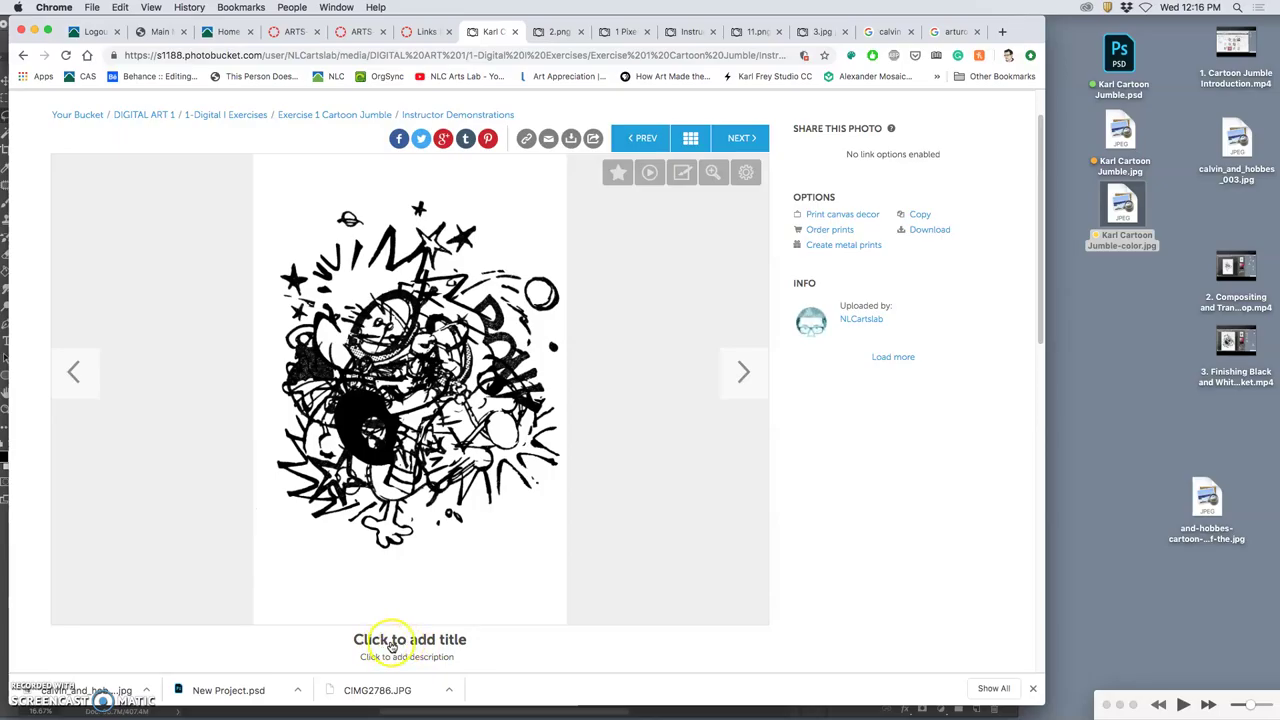
pyautogui.click(385, 643)
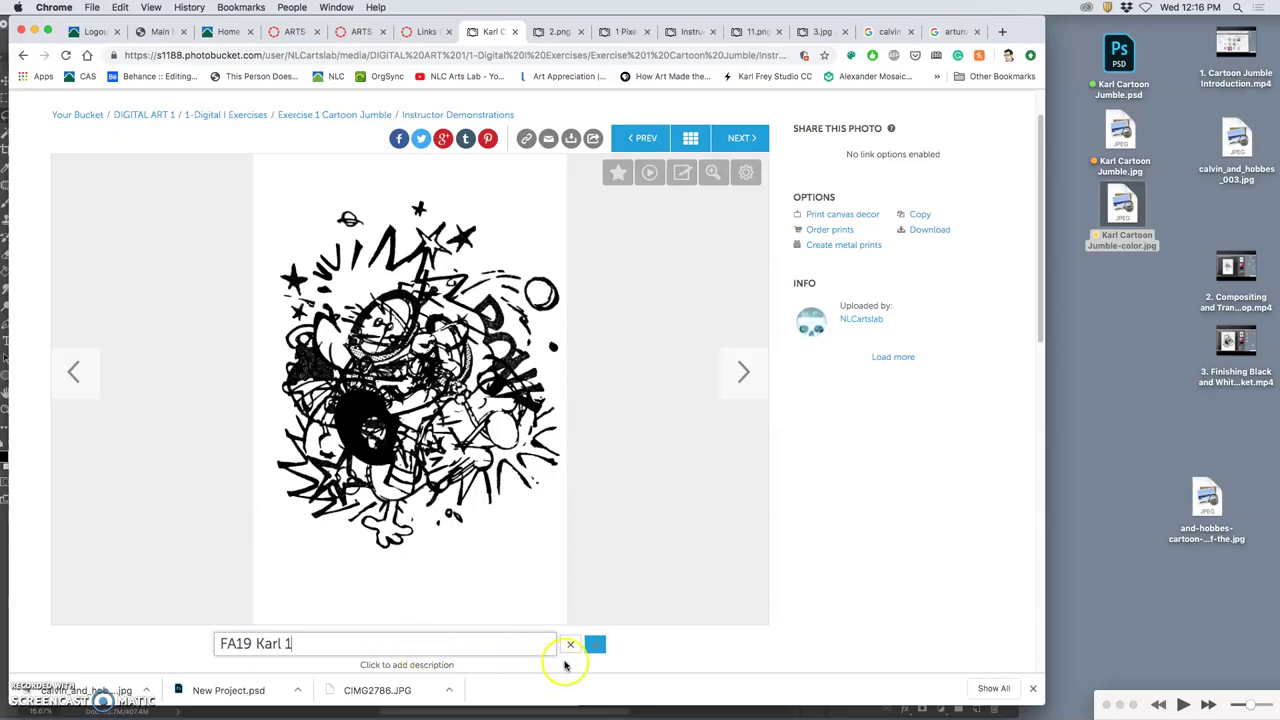
pyautogui.click(595, 644)
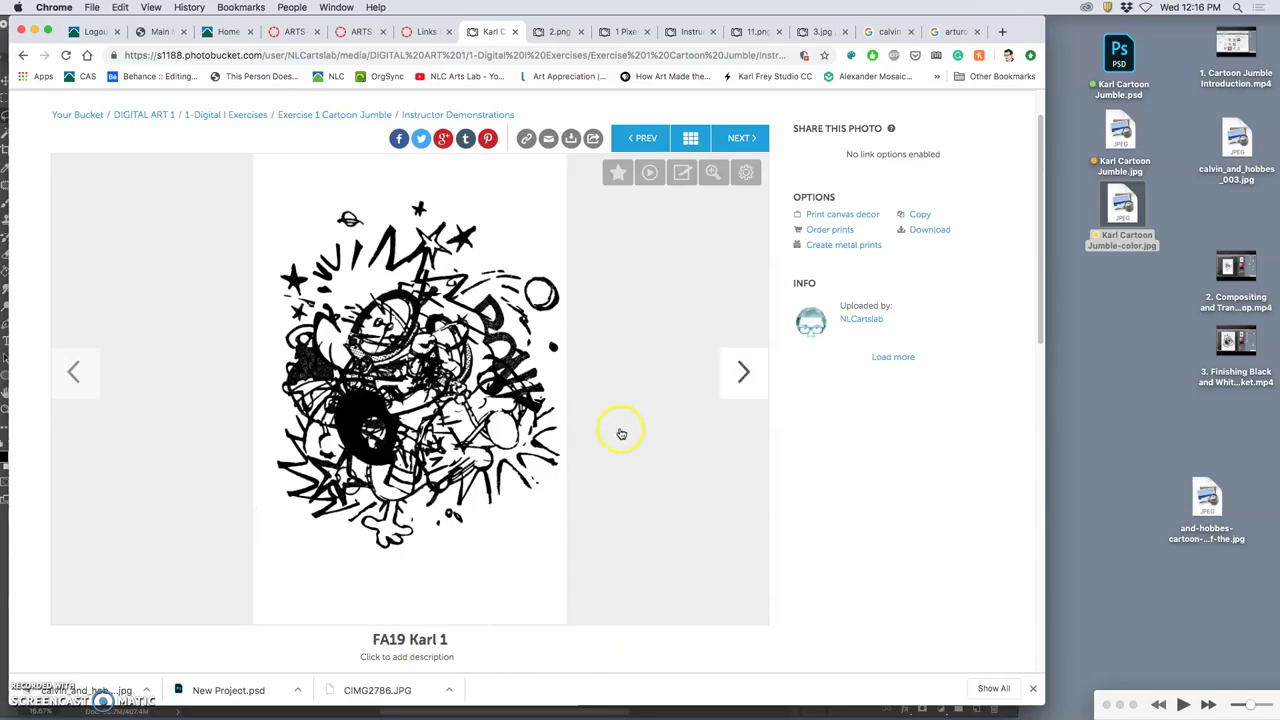
# Upload the coloured jumble JPEG from the desktop into Instructor Demonstrations and open its photo page.
pyautogui.click(480, 114)
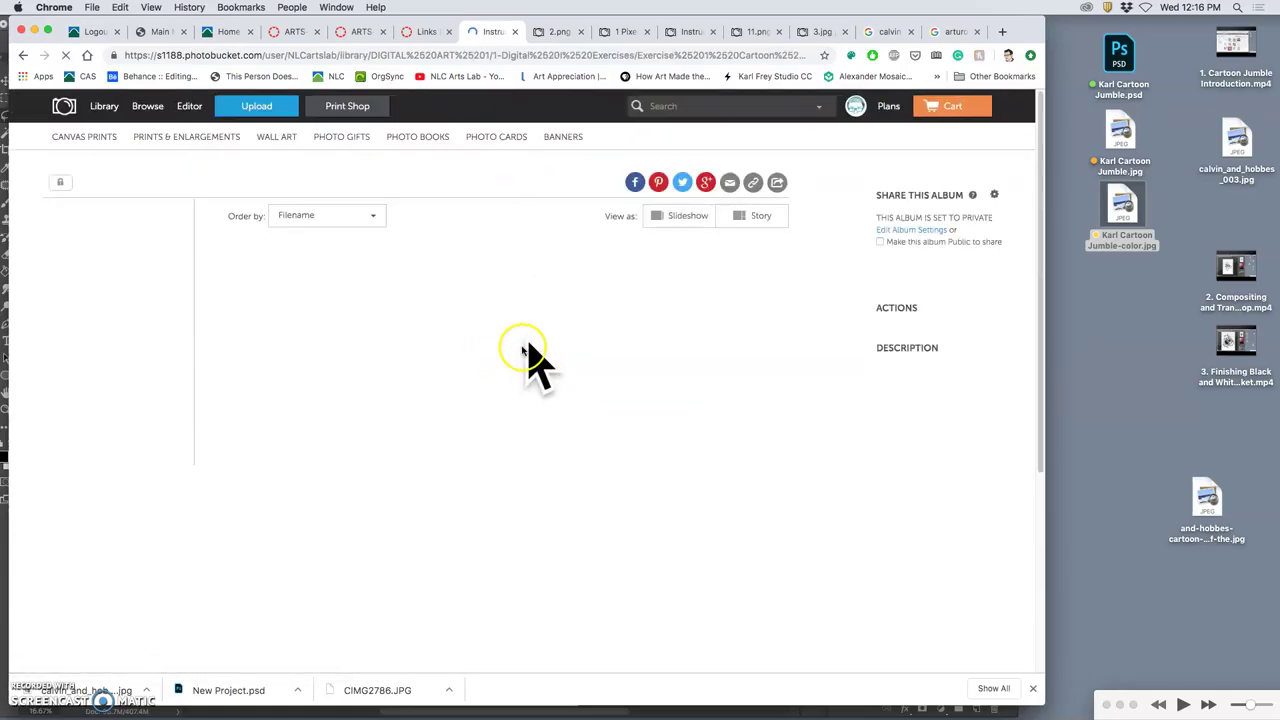
pyautogui.click(1124, 208)
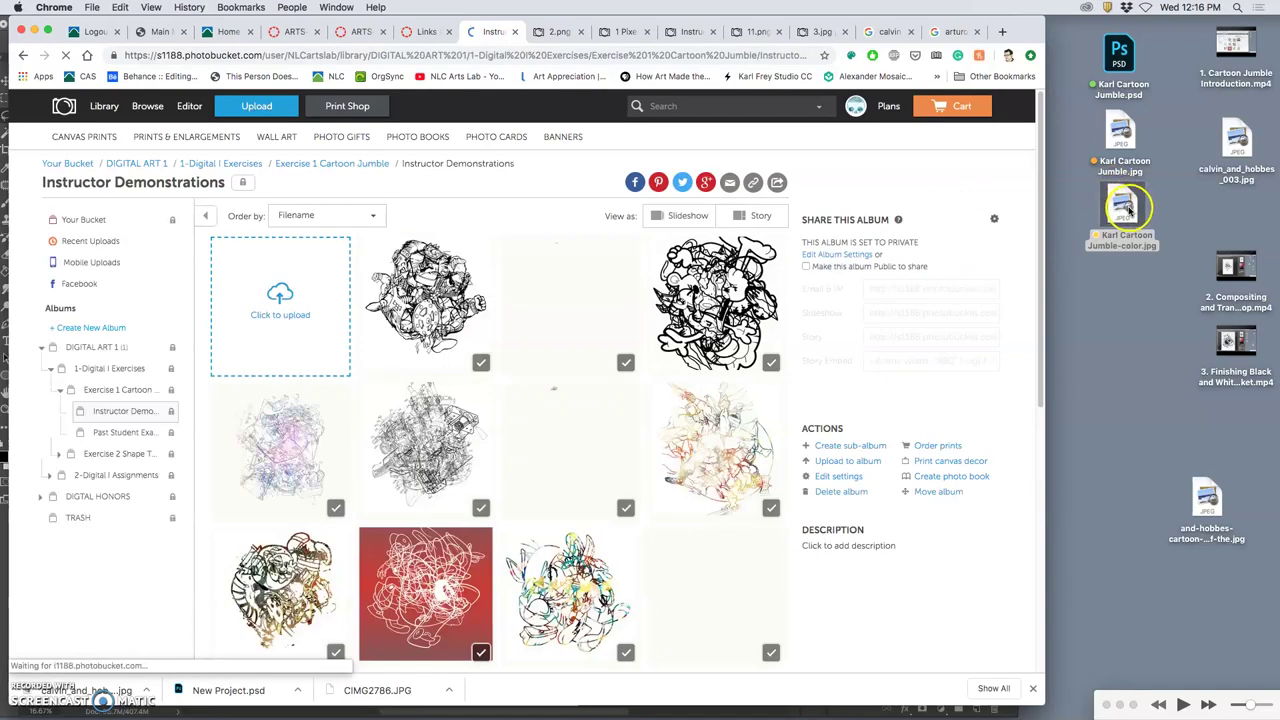
pyautogui.moveTo(1128, 210); pyautogui.dragTo(324, 318)
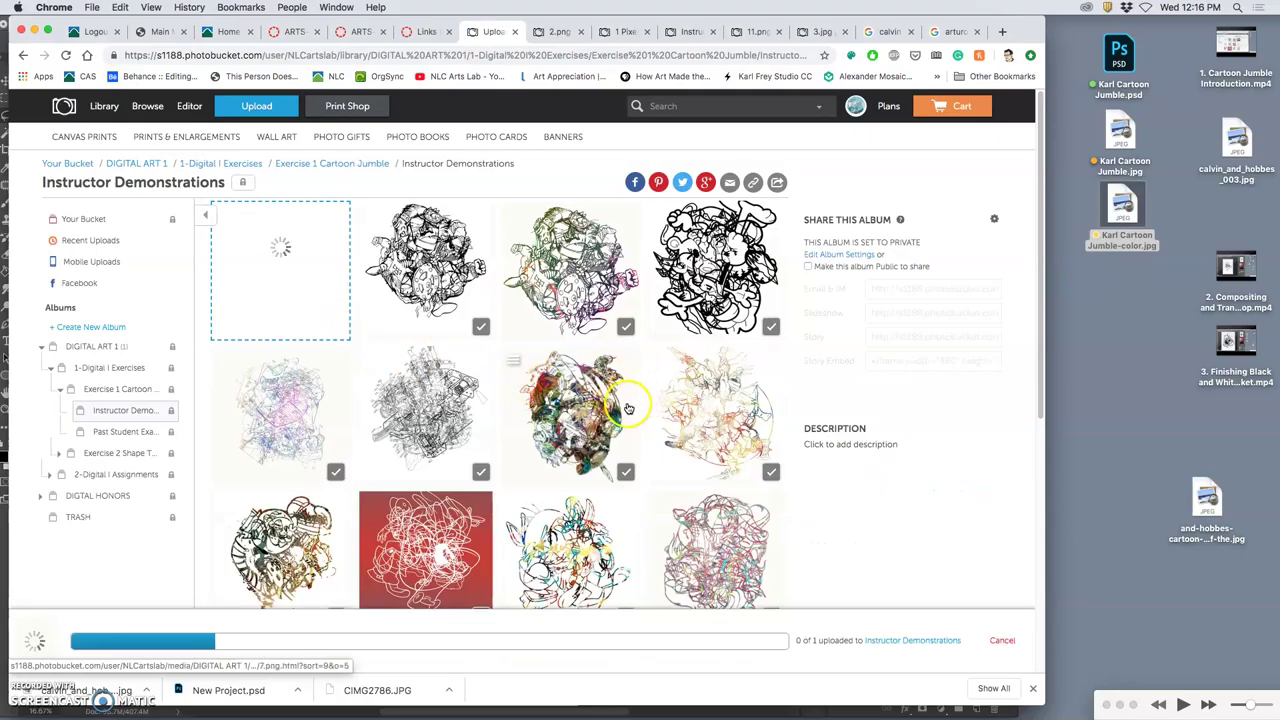
pyautogui.scroll(-5, 627, 408)
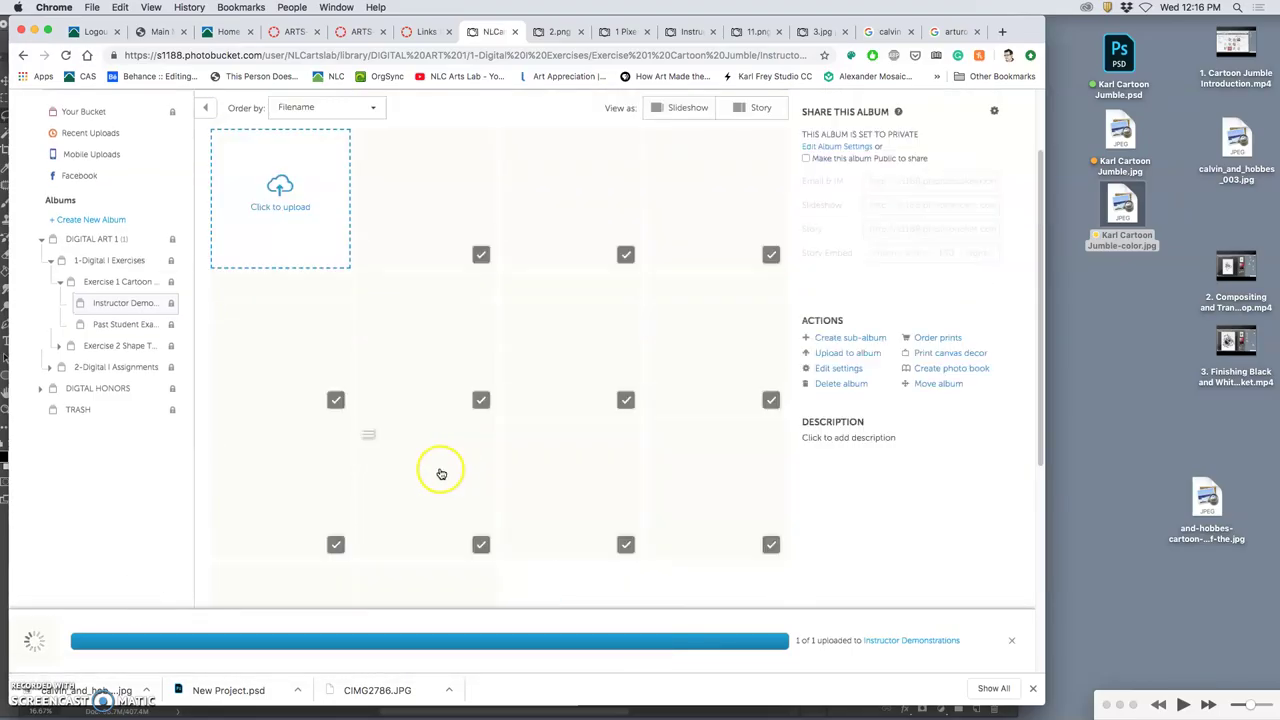
pyautogui.scroll(-5, 560, 452)
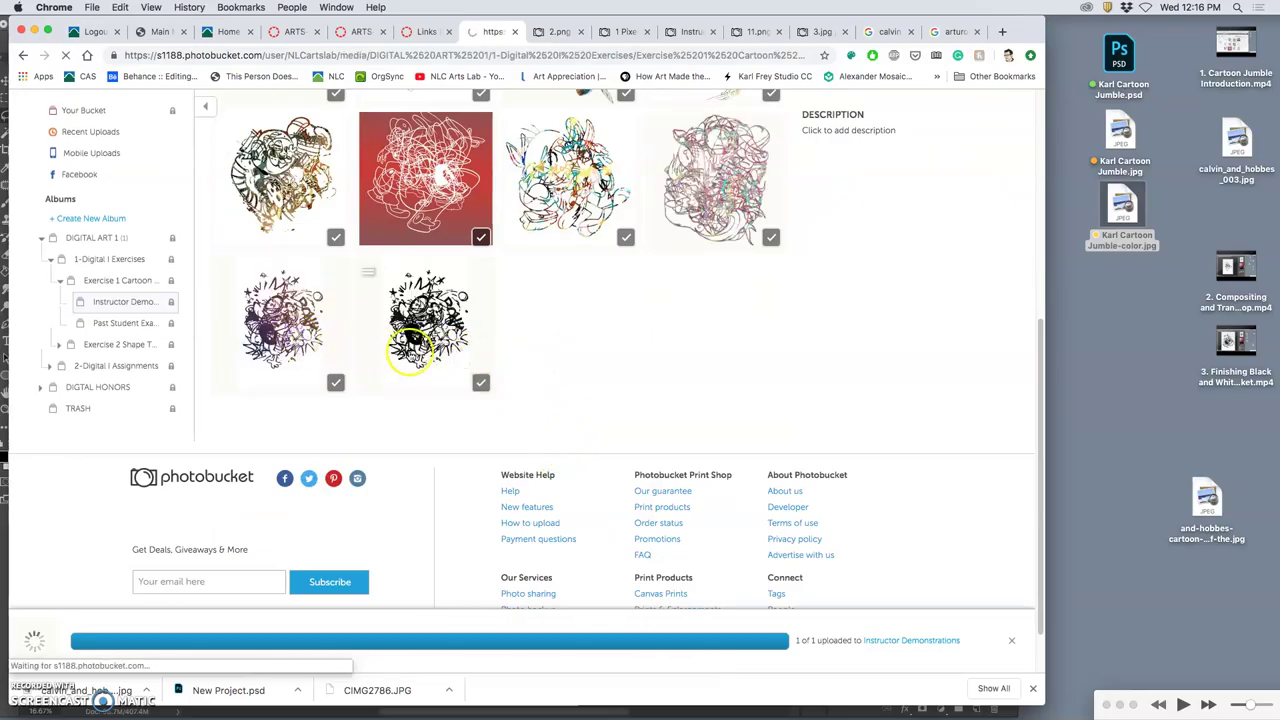
pyautogui.click(410, 357)
pyautogui.scroll(-1, 432, 400)
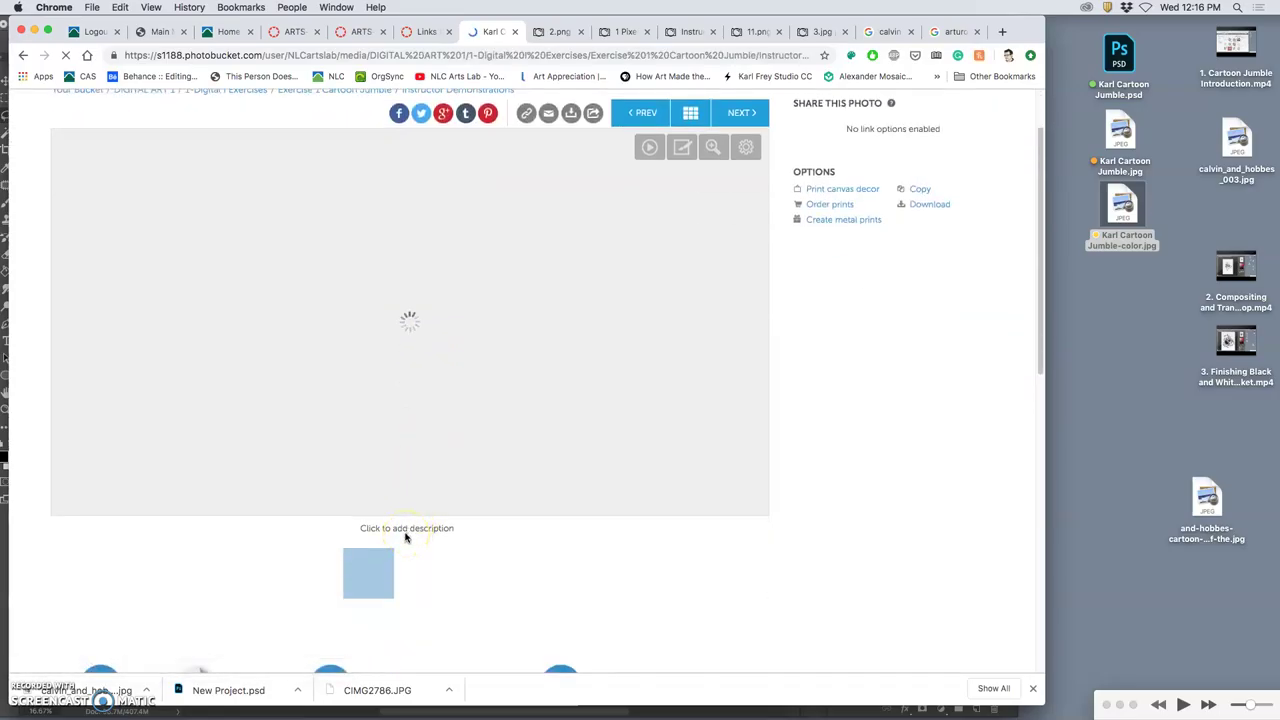
# Save the coloured photo's title as FA19, the artist's first name, and 2.
pyautogui.click(398, 613)
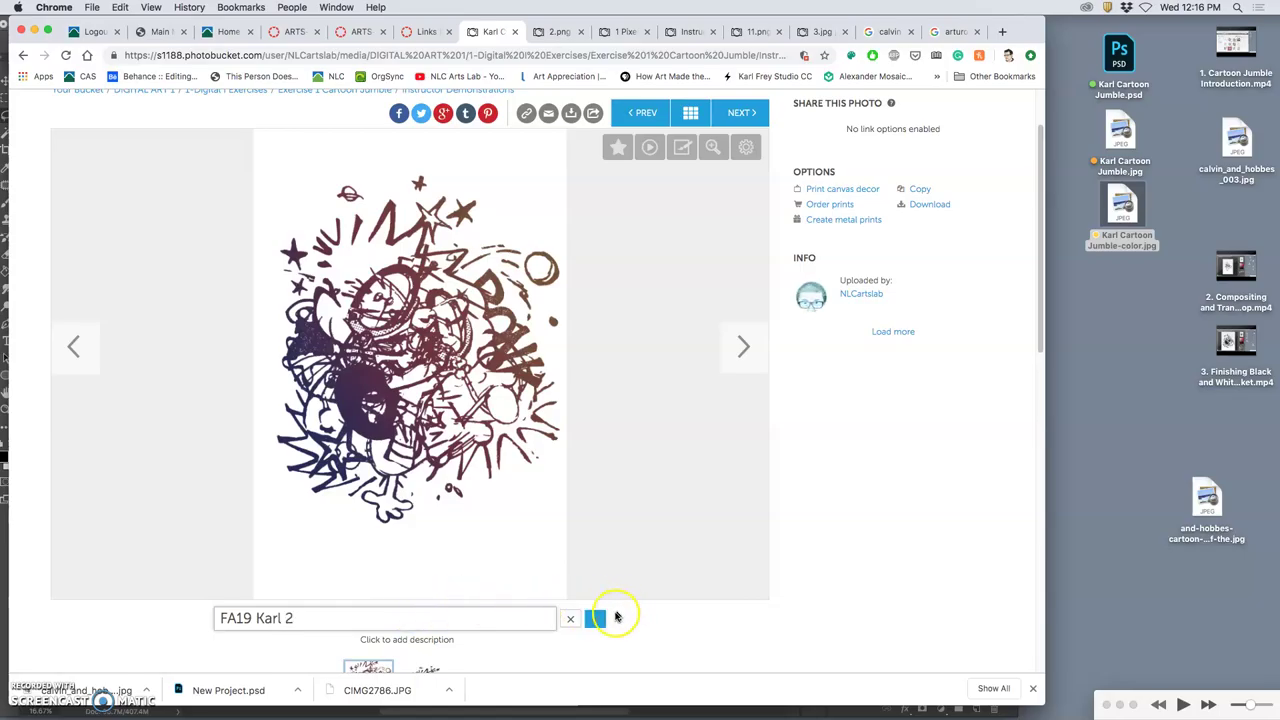
pyautogui.click(595, 619)
pyautogui.scroll(2, 458, 293)
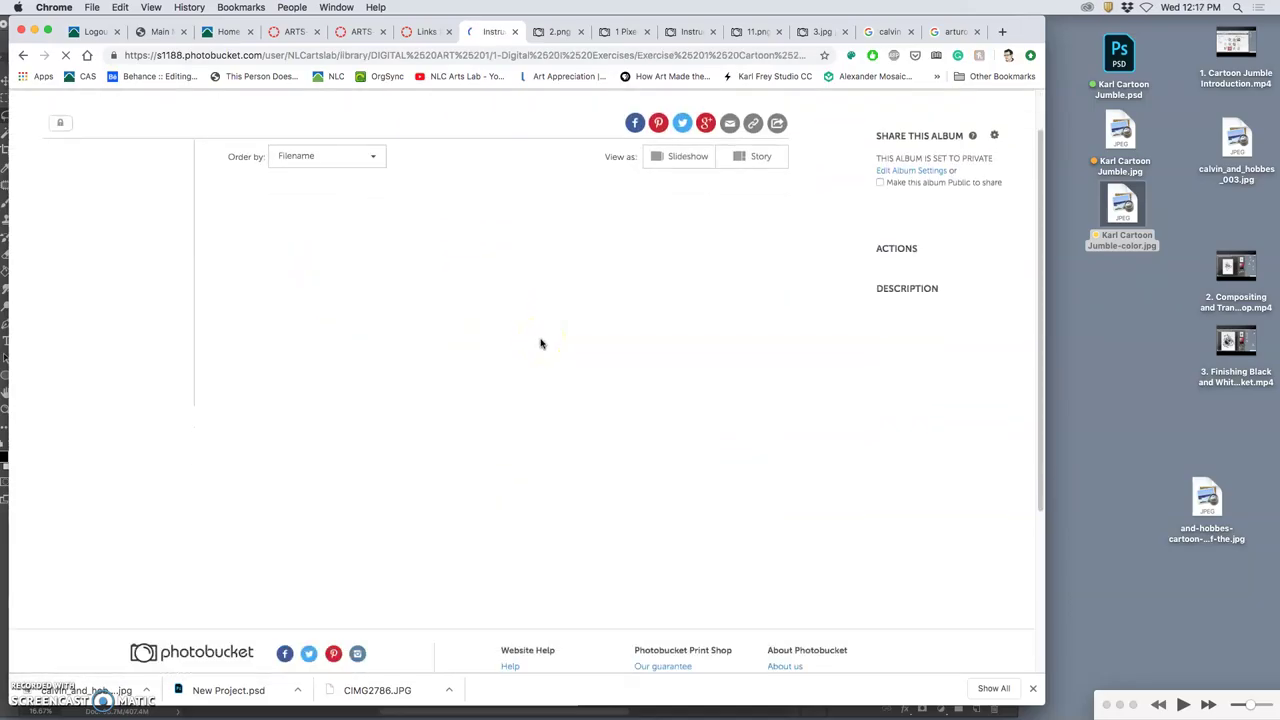
# Order the Instructor Demonstrations album by Title so both jumbles appear first.
pyautogui.scroll(-4, 540, 344)
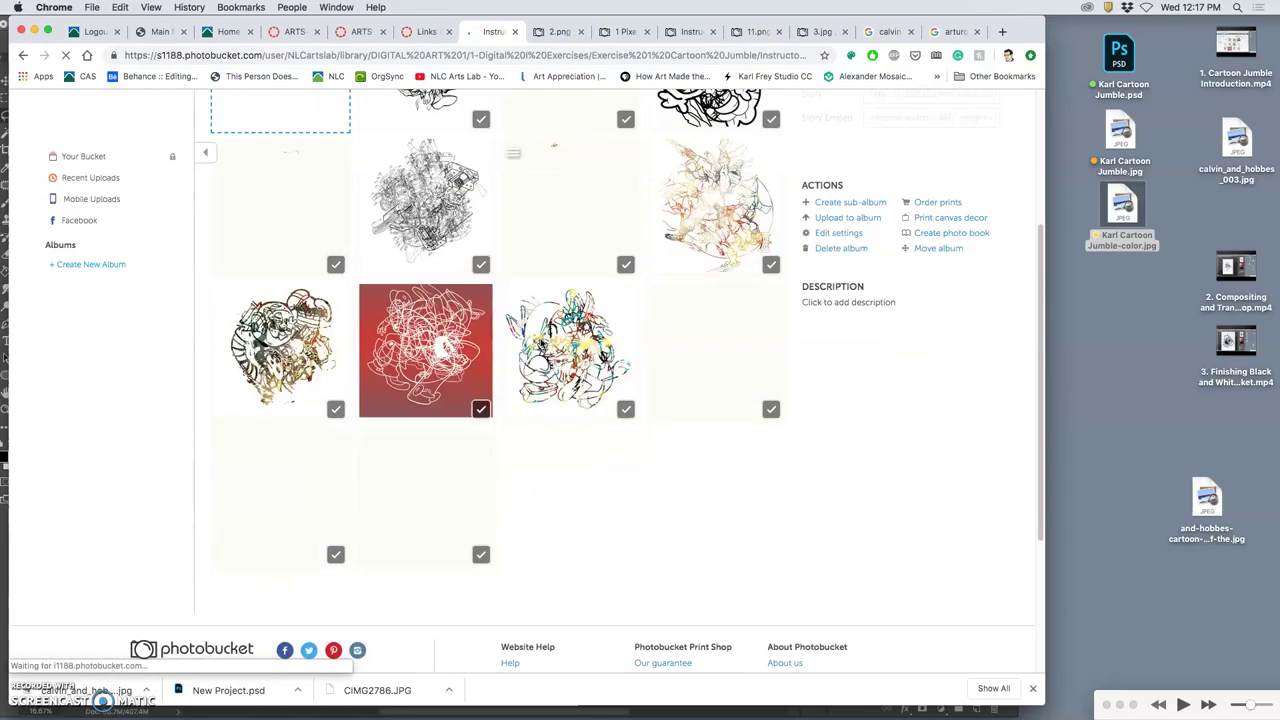
pyautogui.click(428, 452)
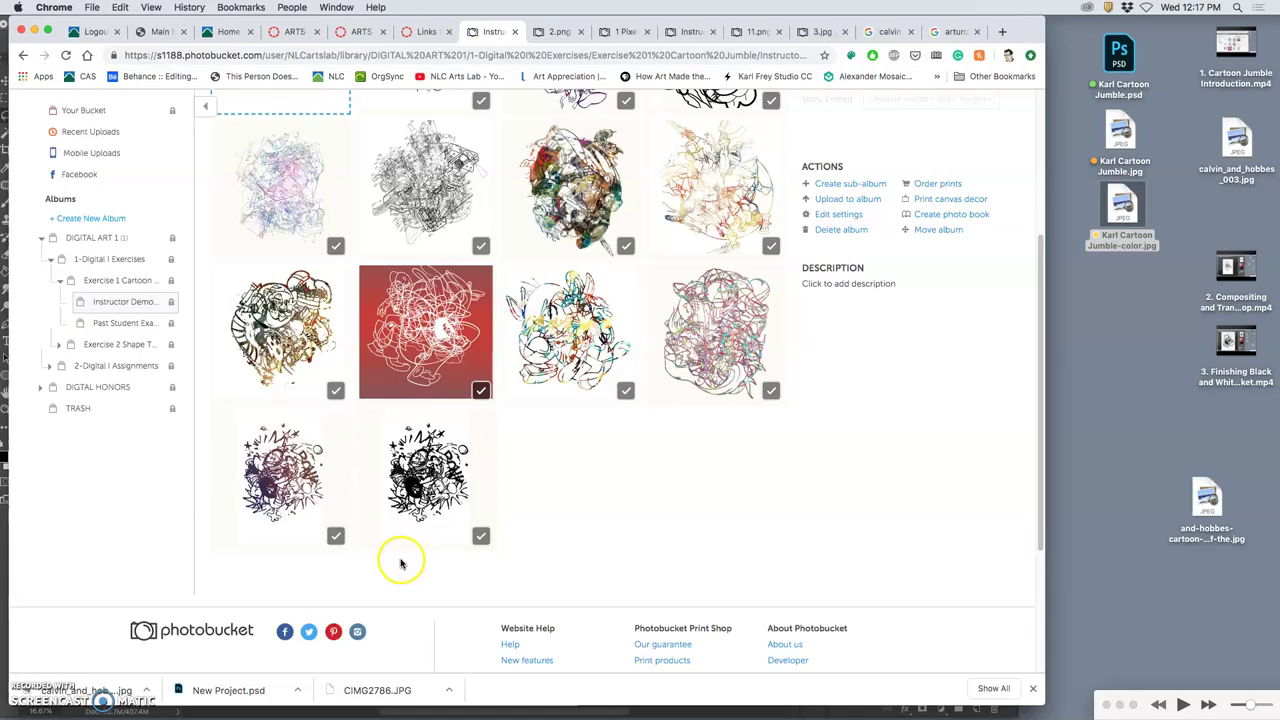
pyautogui.scroll(5, 435, 410)
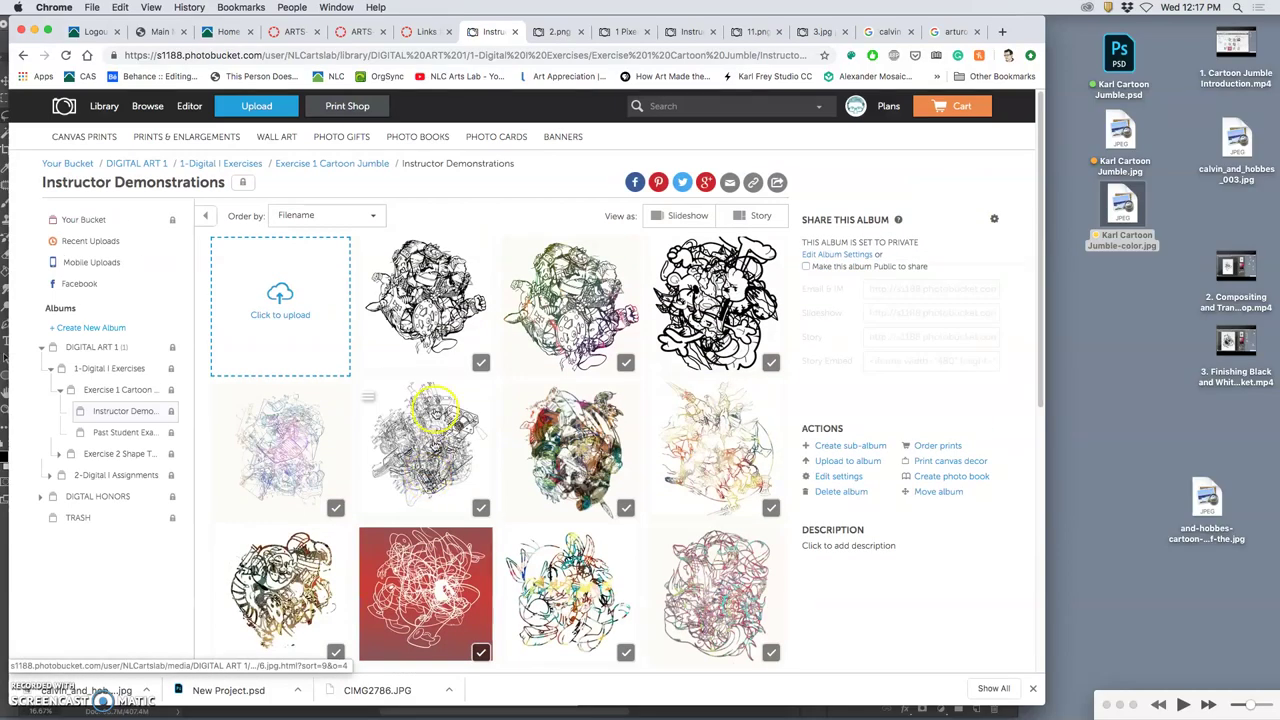
pyautogui.click(365, 216)
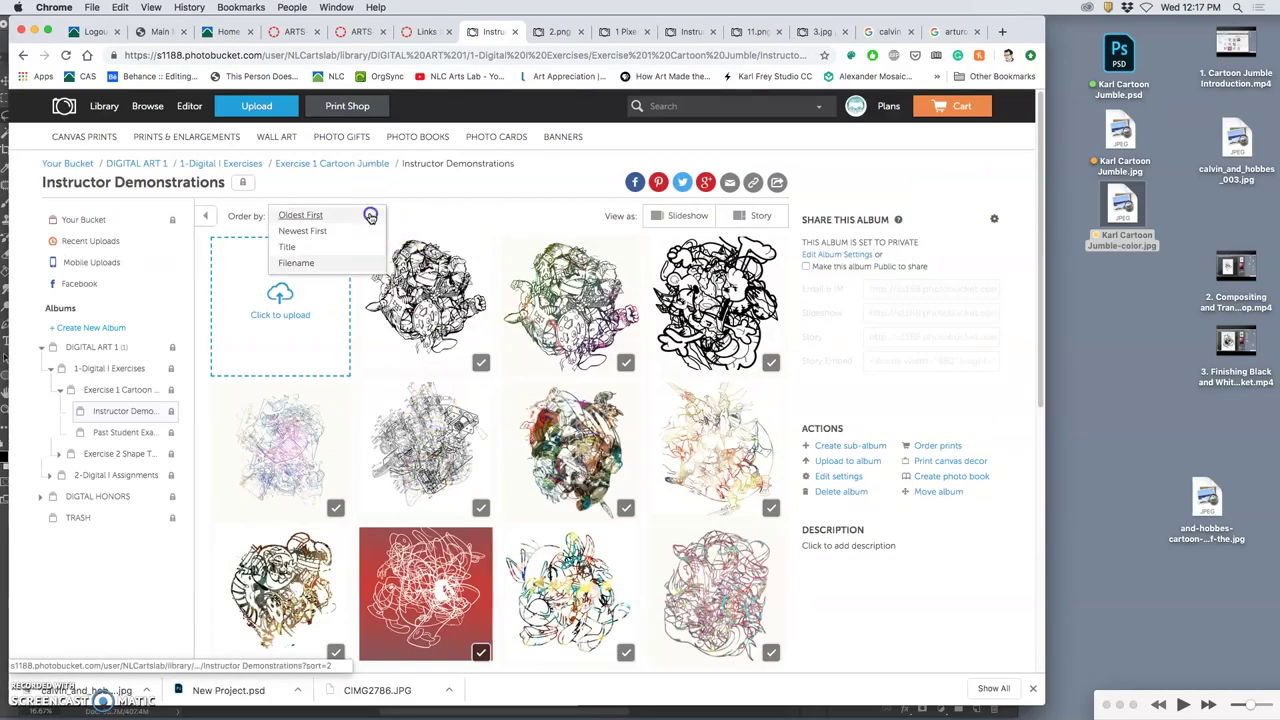
pyautogui.click(312, 248)
pyautogui.scroll(-5, 494, 449)
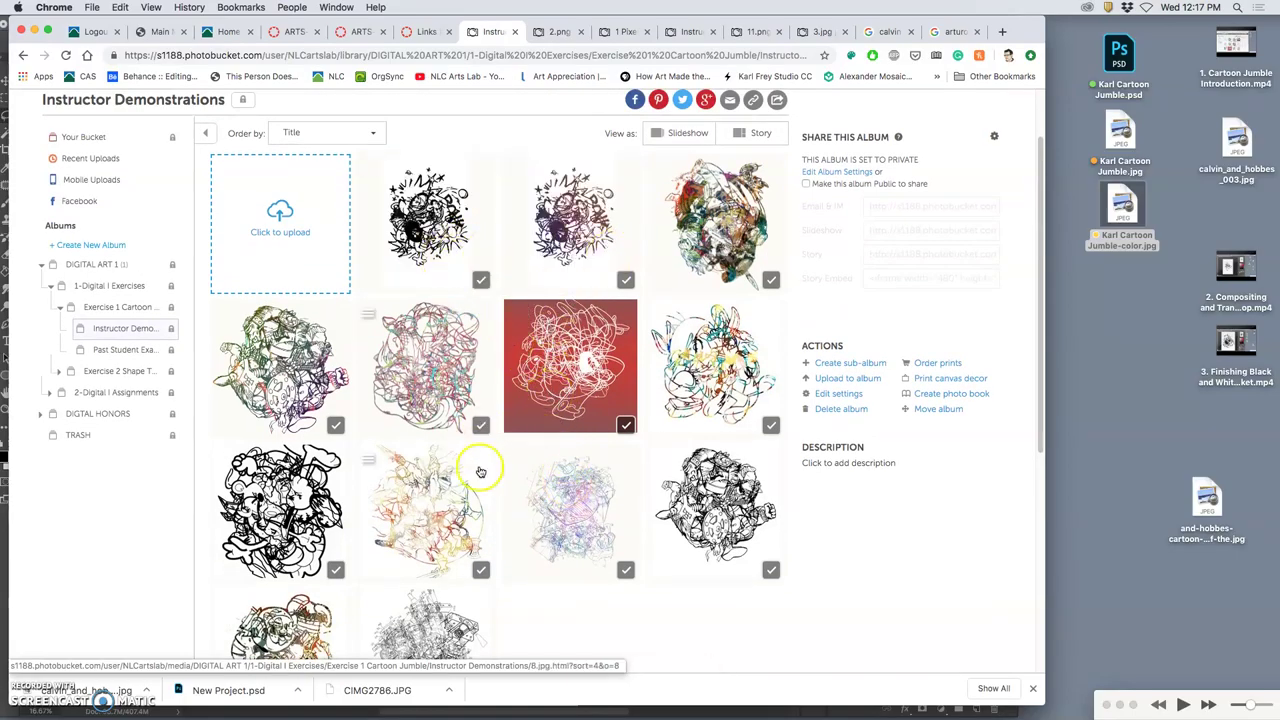
pyautogui.moveTo(480, 466); pyautogui.dragTo(517, 451)
# In Photoshop, turn off Layer 1's colour and gradient overlays, leaving the jumble plain black.
pyautogui.moveTo(615, 712)
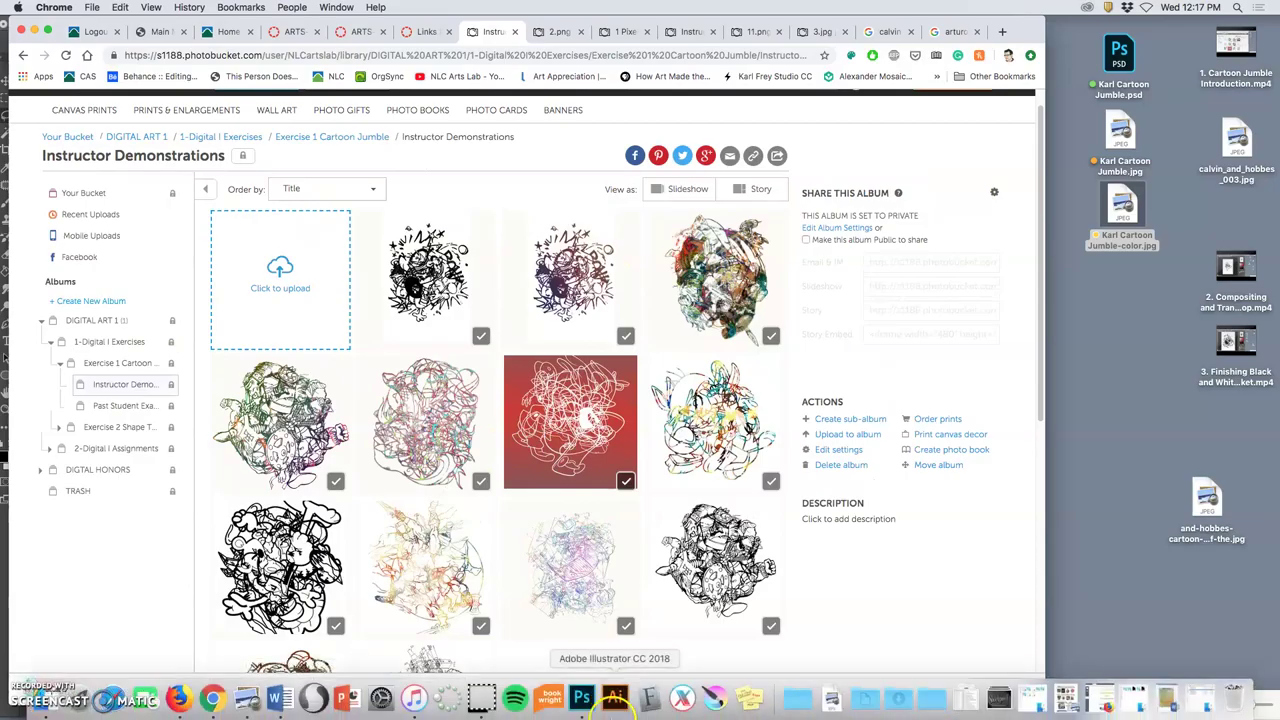
pyautogui.click(583, 700)
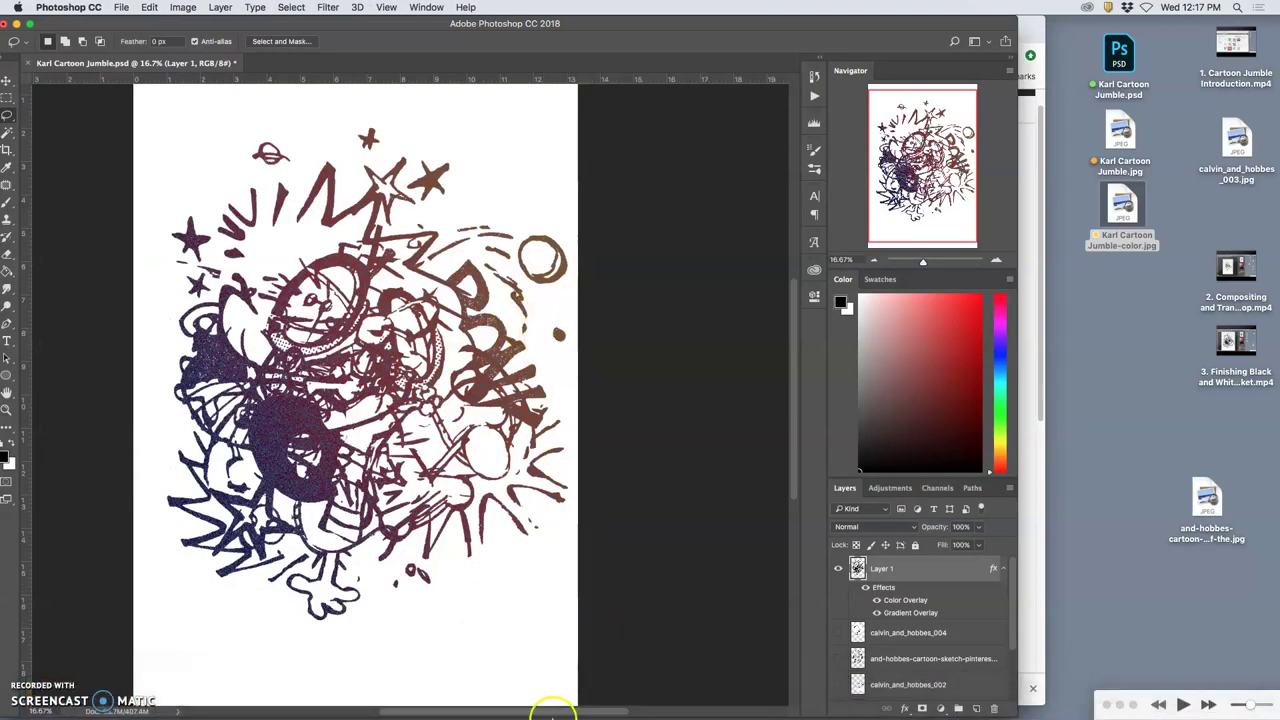
pyautogui.moveTo(553, 712)
pyautogui.click(857, 590)
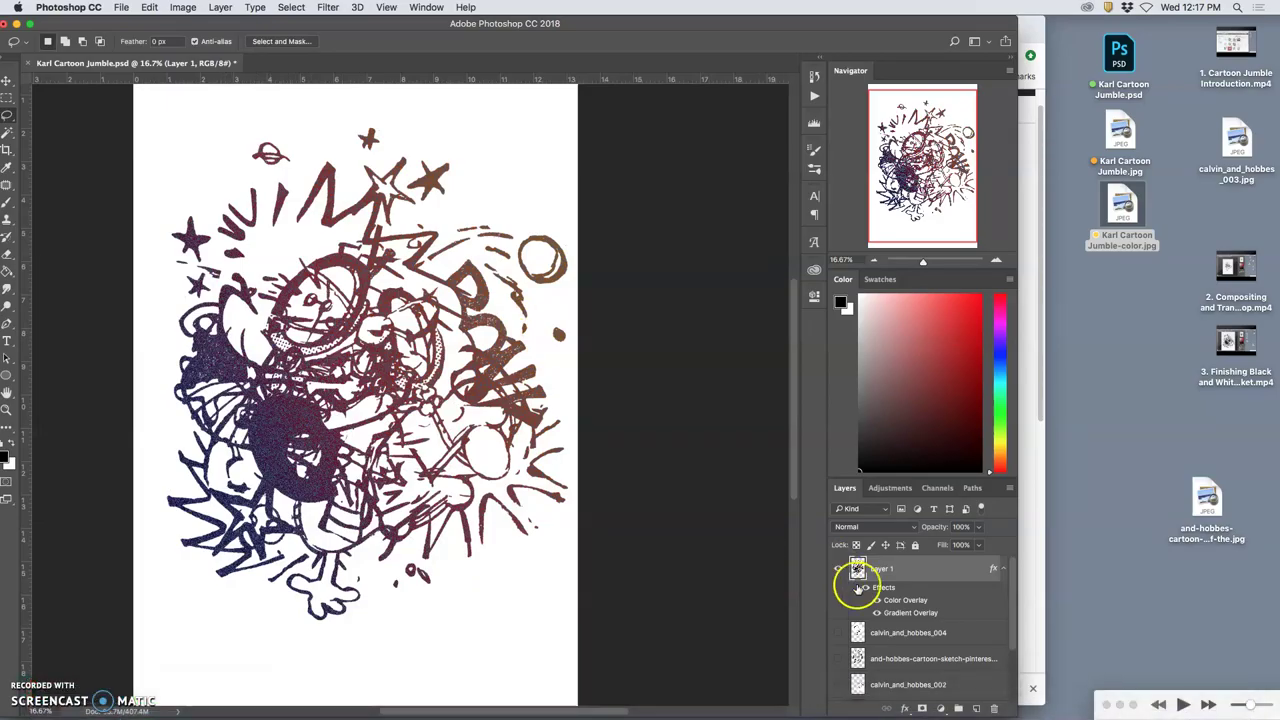
pyautogui.click(867, 589)
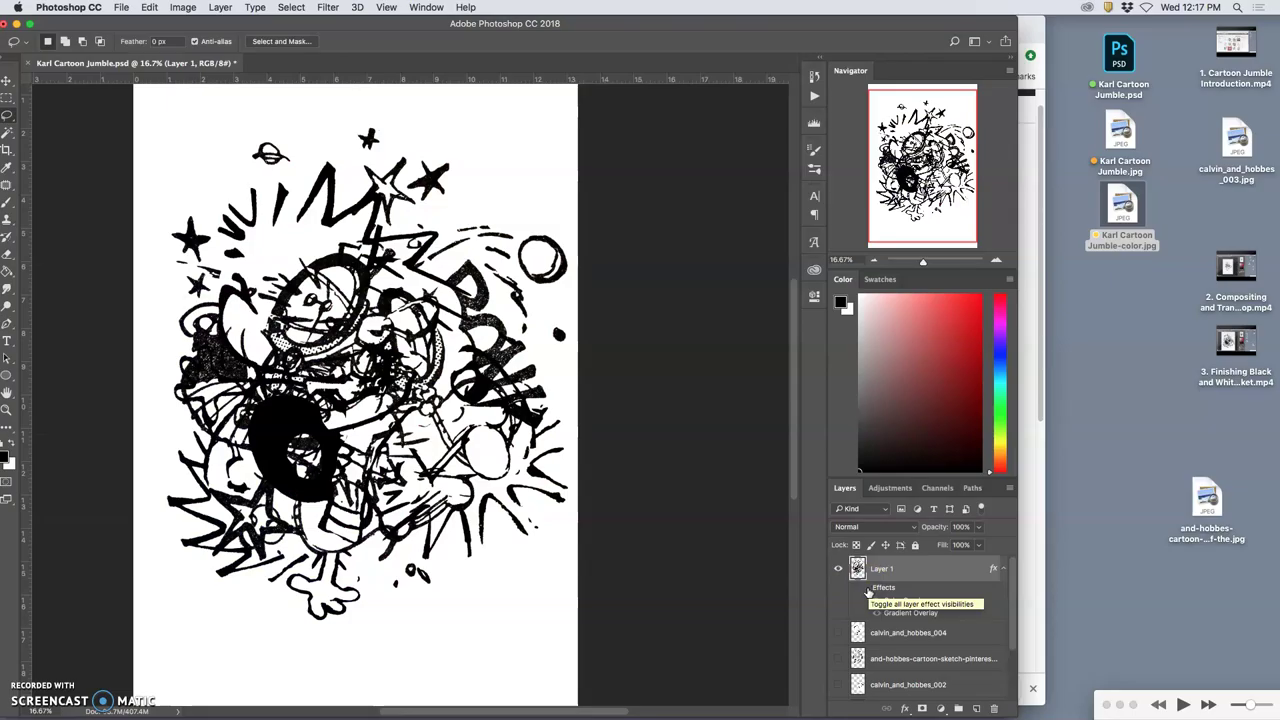
pyautogui.click(867, 590)
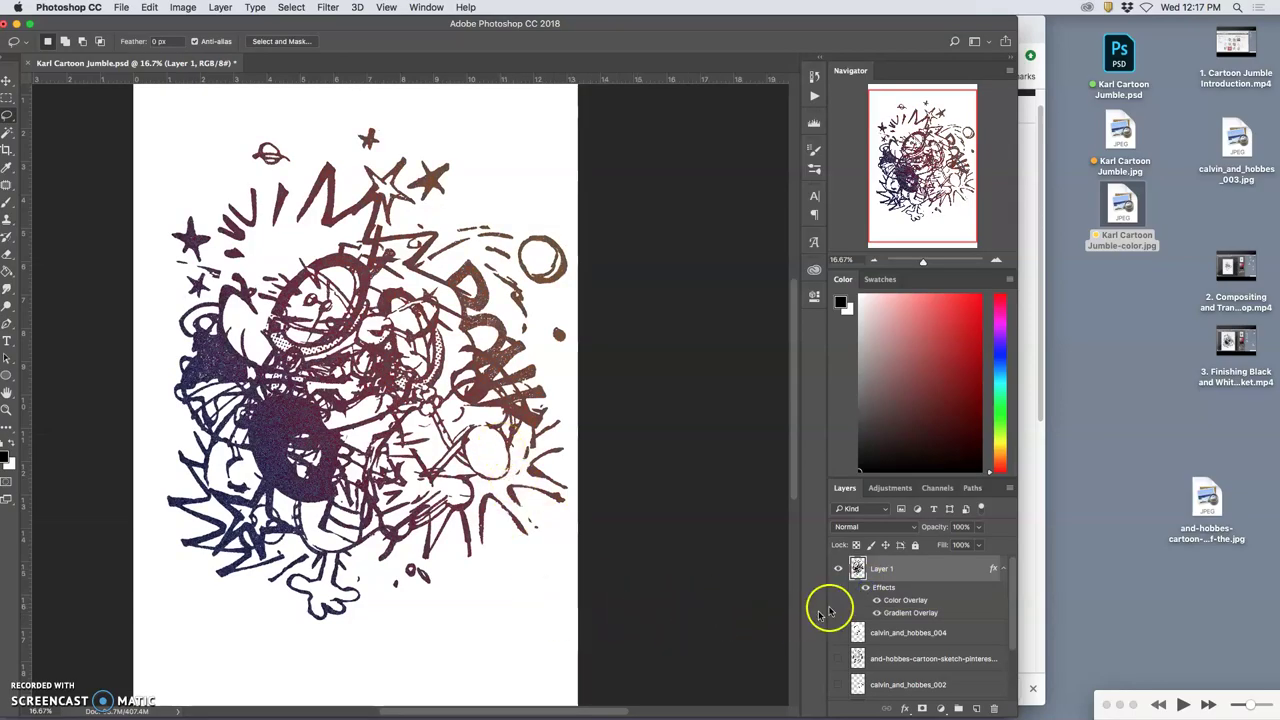
pyautogui.click(866, 590)
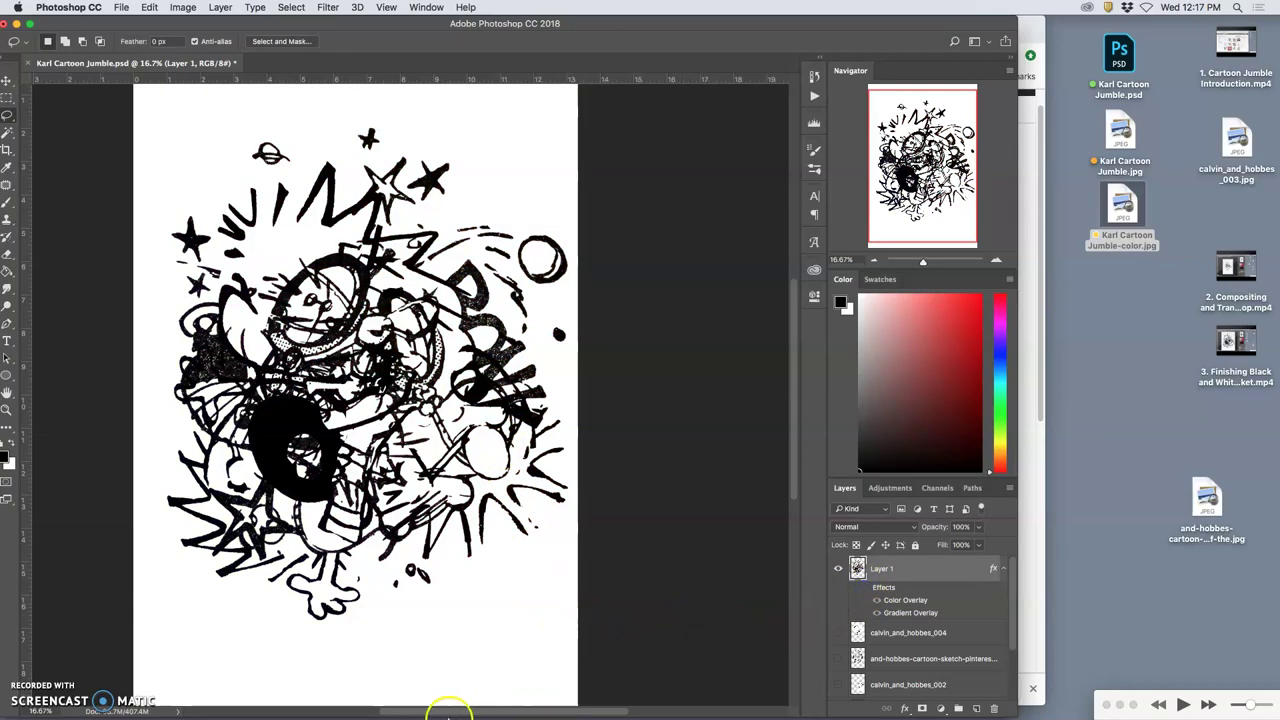
# Search Google Images for '1930s comic splash page'.
pyautogui.click(213, 698)
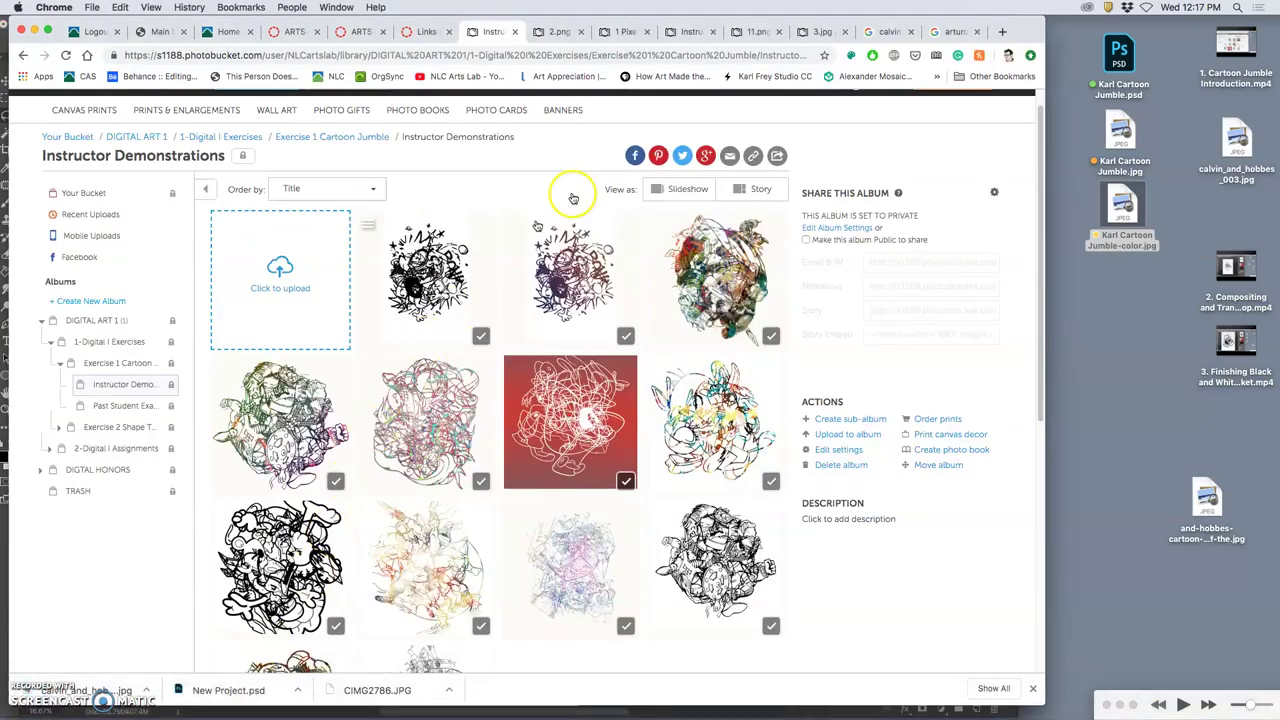
pyautogui.click(968, 35)
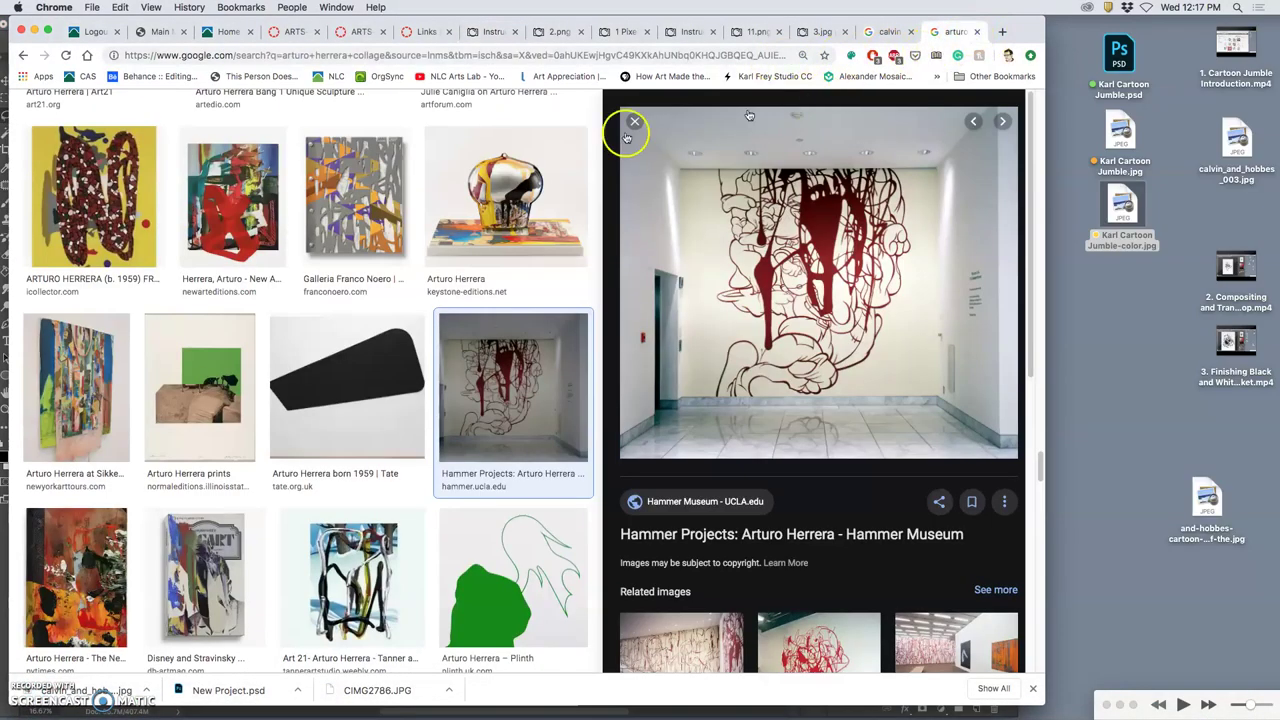
pyautogui.scroll(10, 420, 177)
pyautogui.tripleClick(150, 120)
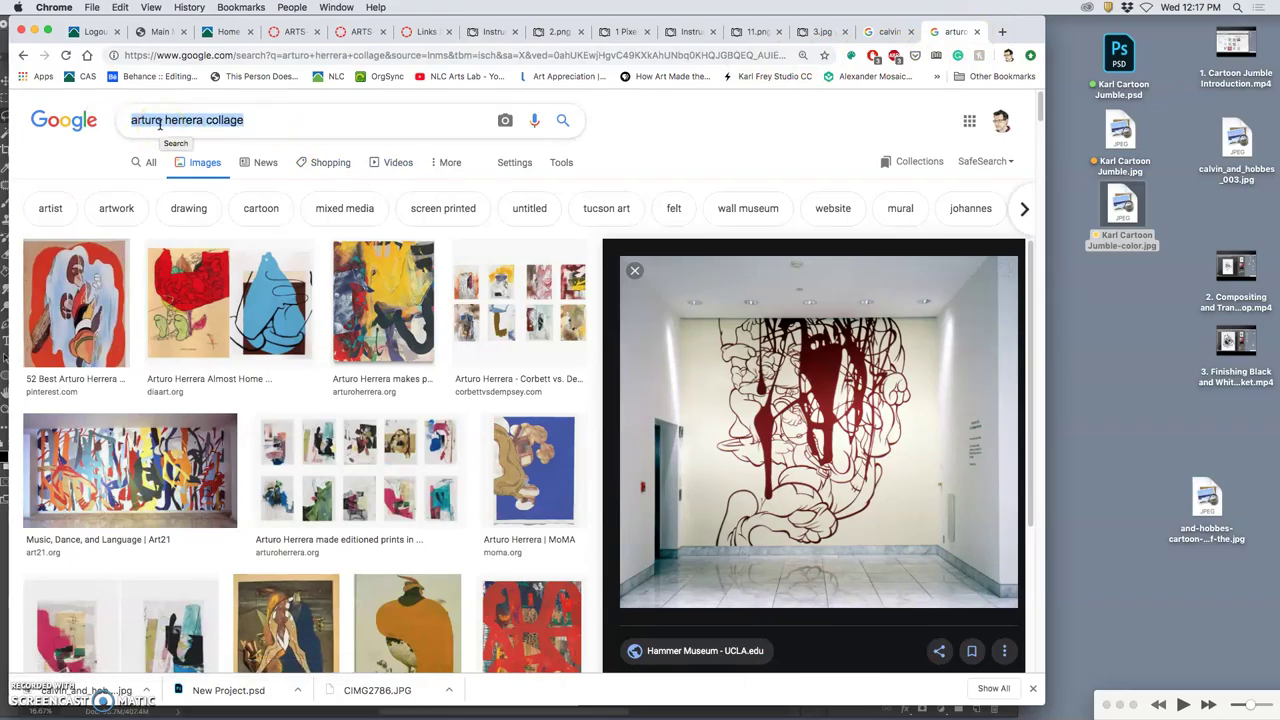
pyautogui.write('1930s ')
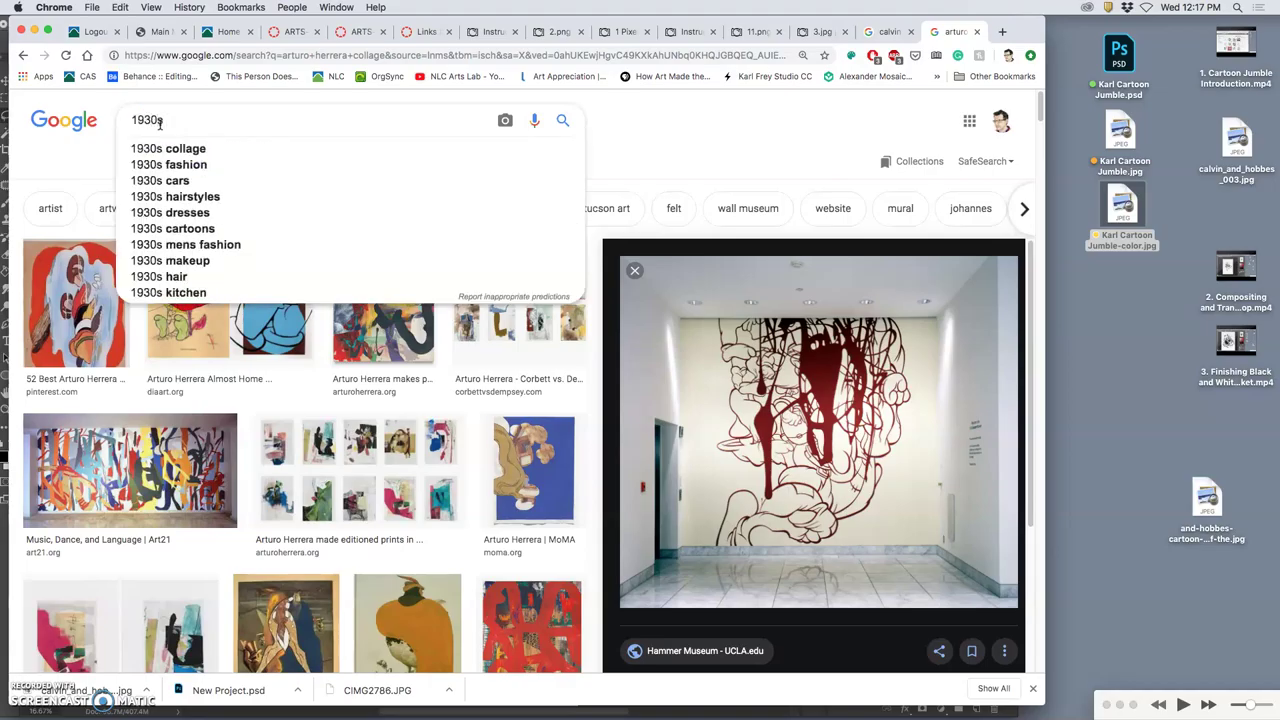
pyautogui.write('comic')
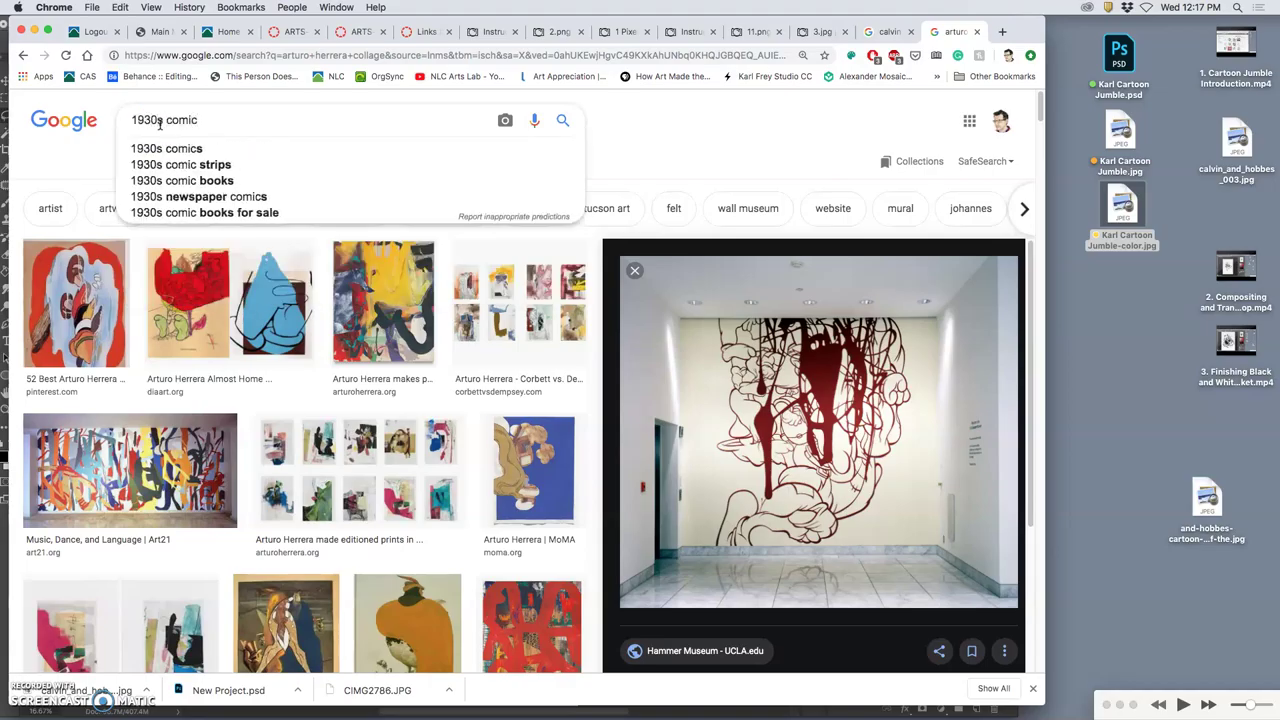
pyautogui.write(' splash page')
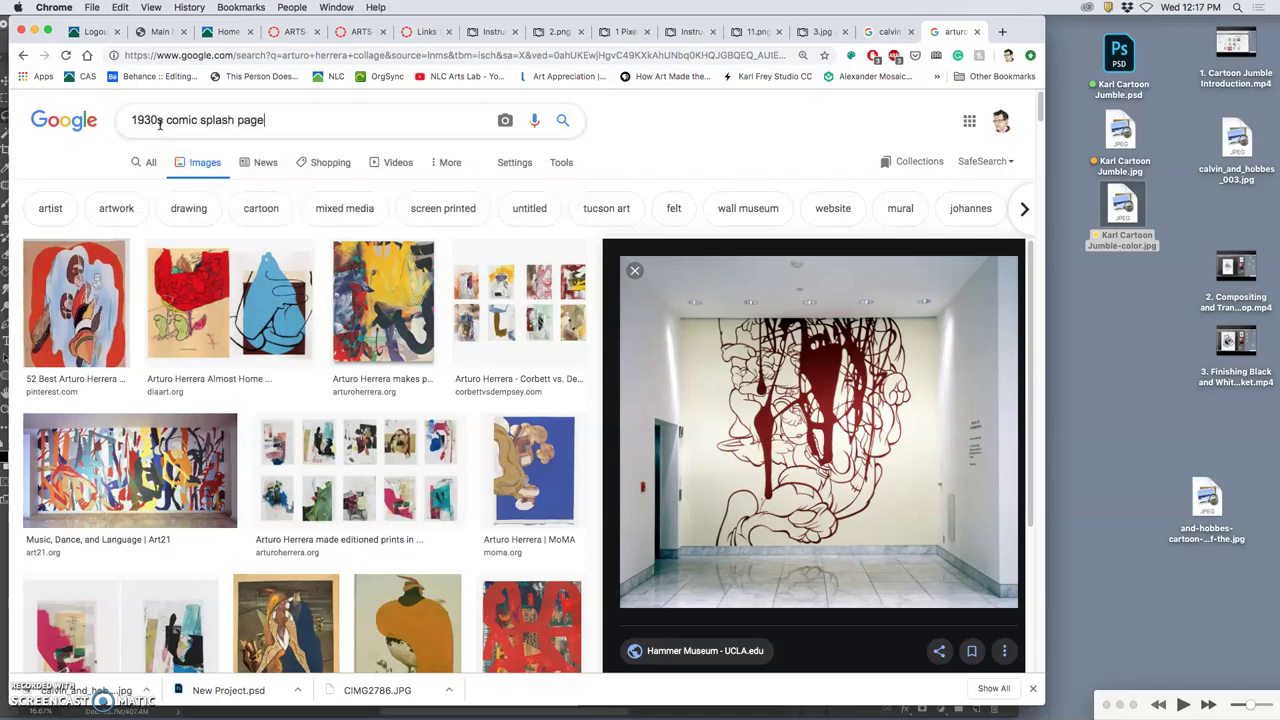
pyautogui.press('Return')
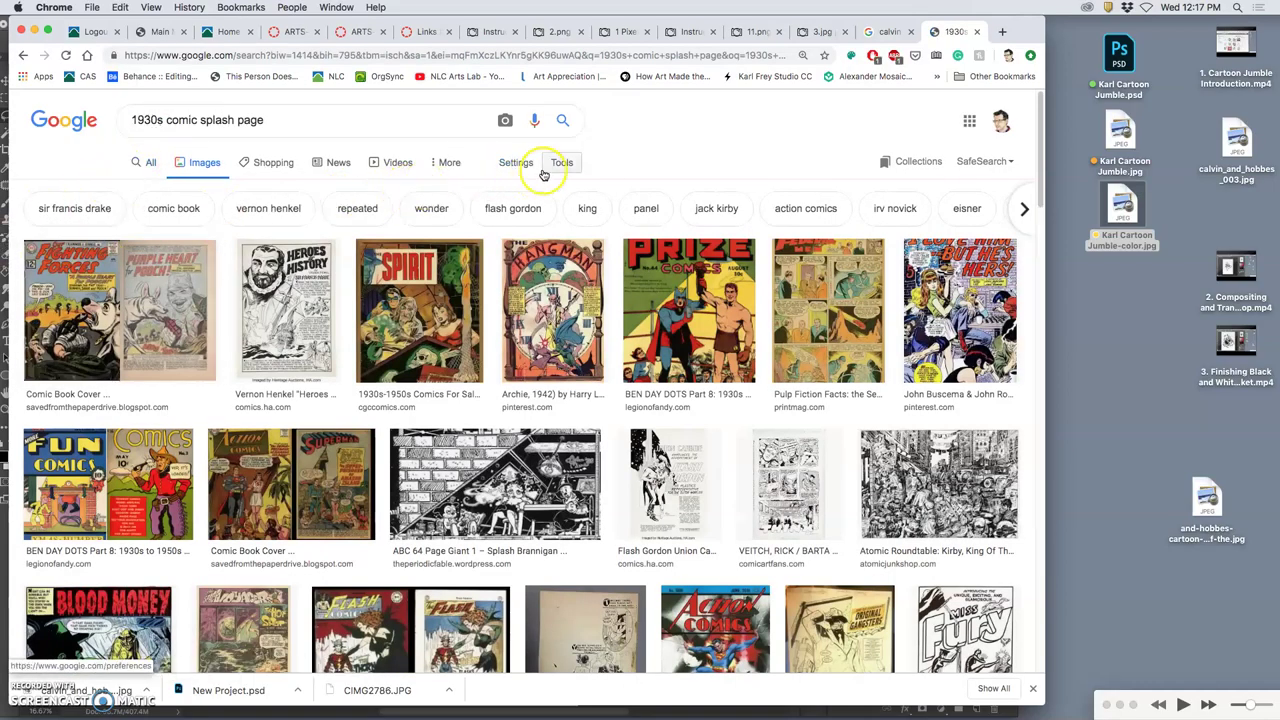
# Filter the image results to Large size only.
pyautogui.click(561, 163)
pyautogui.click(138, 189)
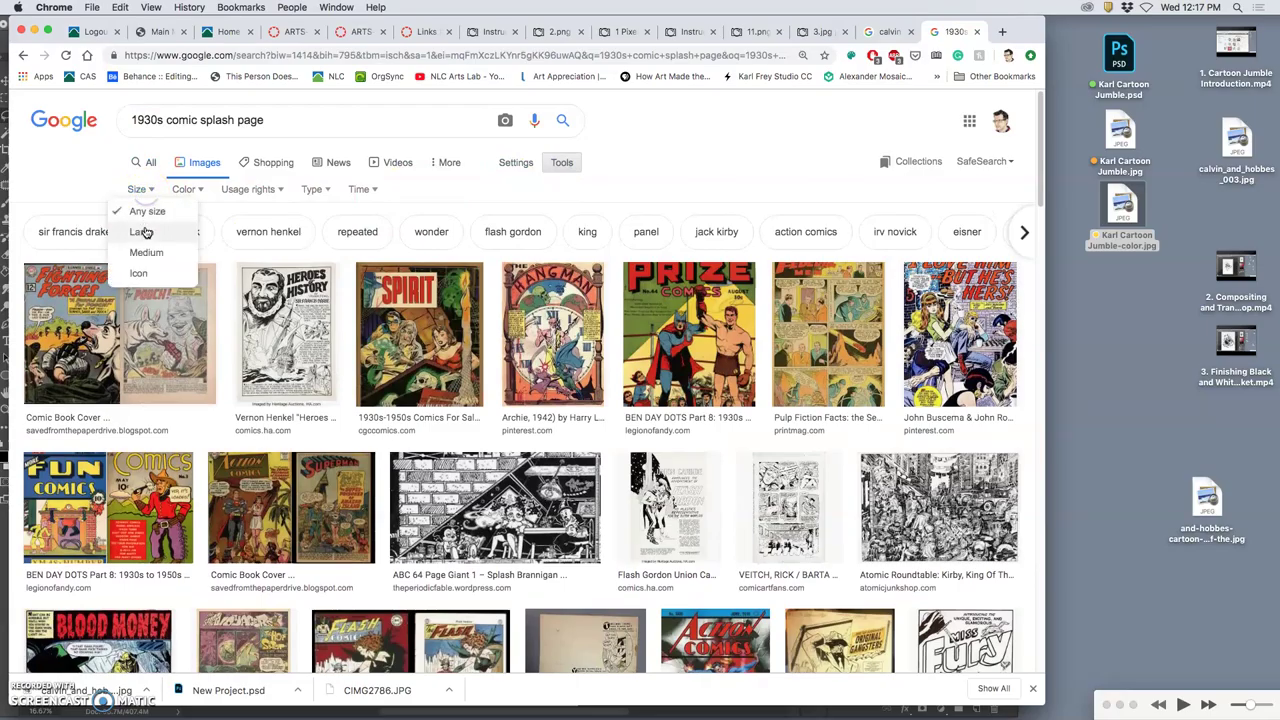
pyautogui.click(143, 232)
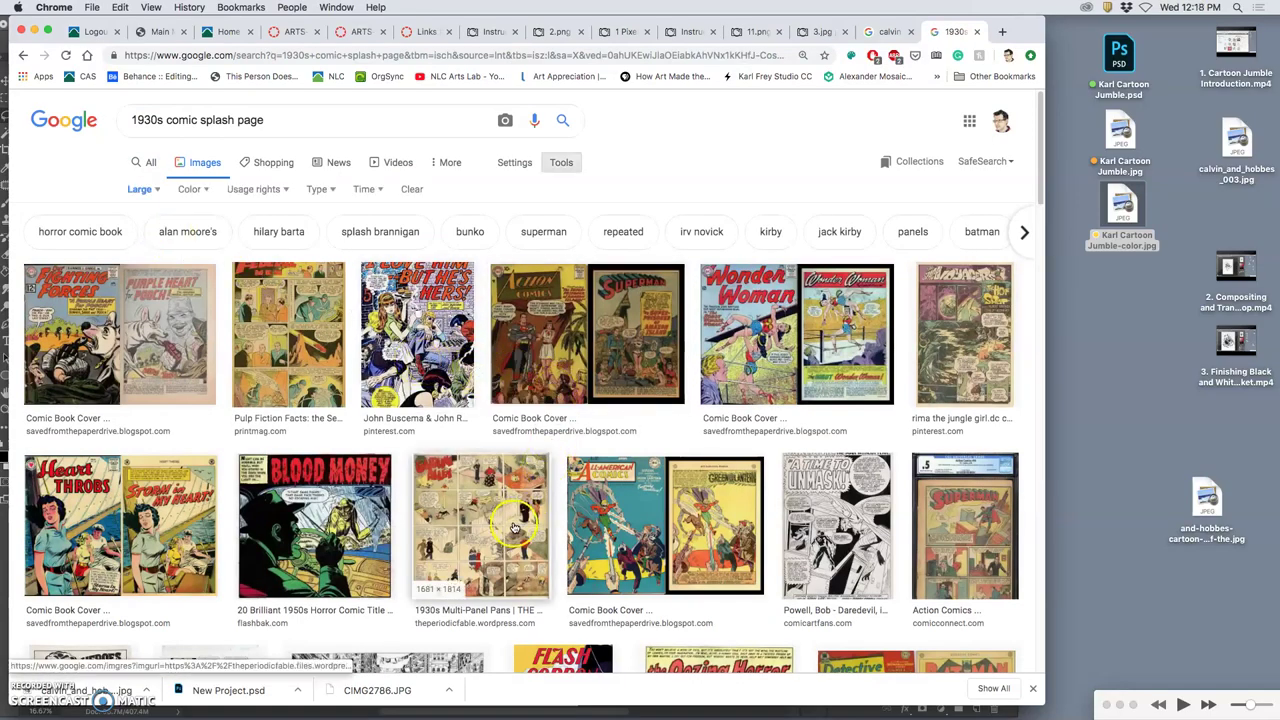
pyautogui.scroll(-10, 617, 548)
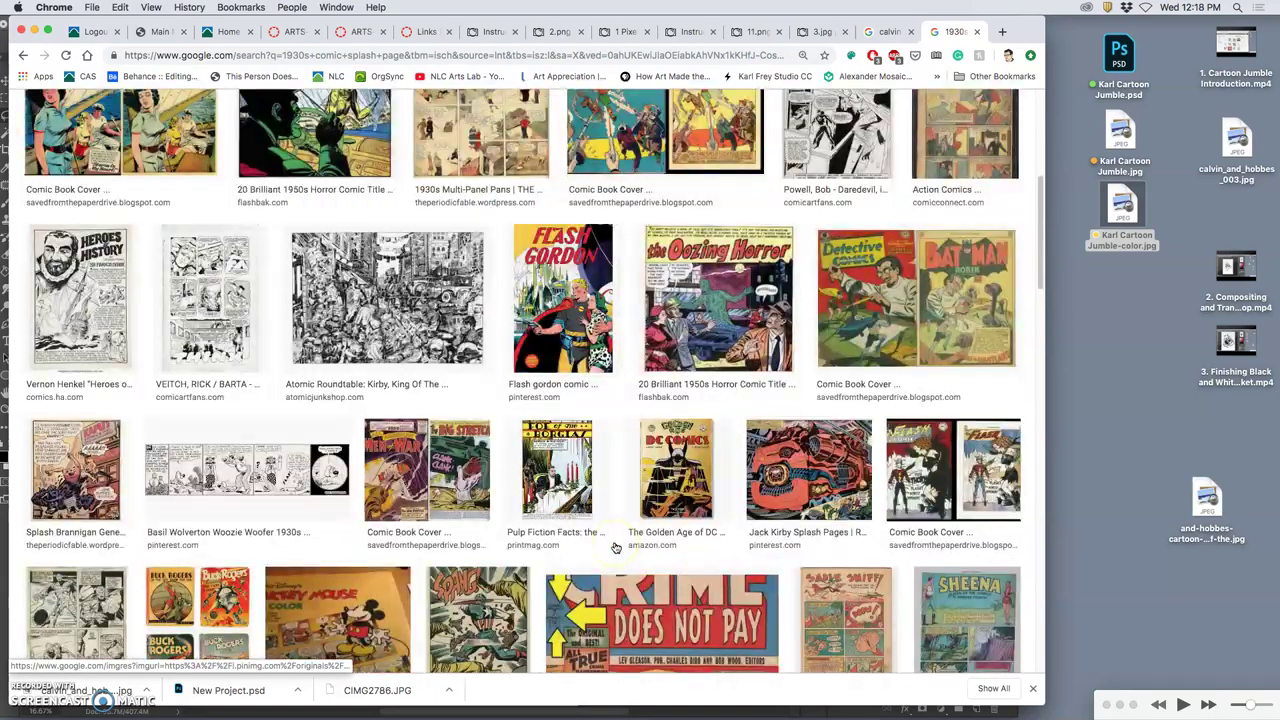
pyautogui.scroll(-1, 775, 485)
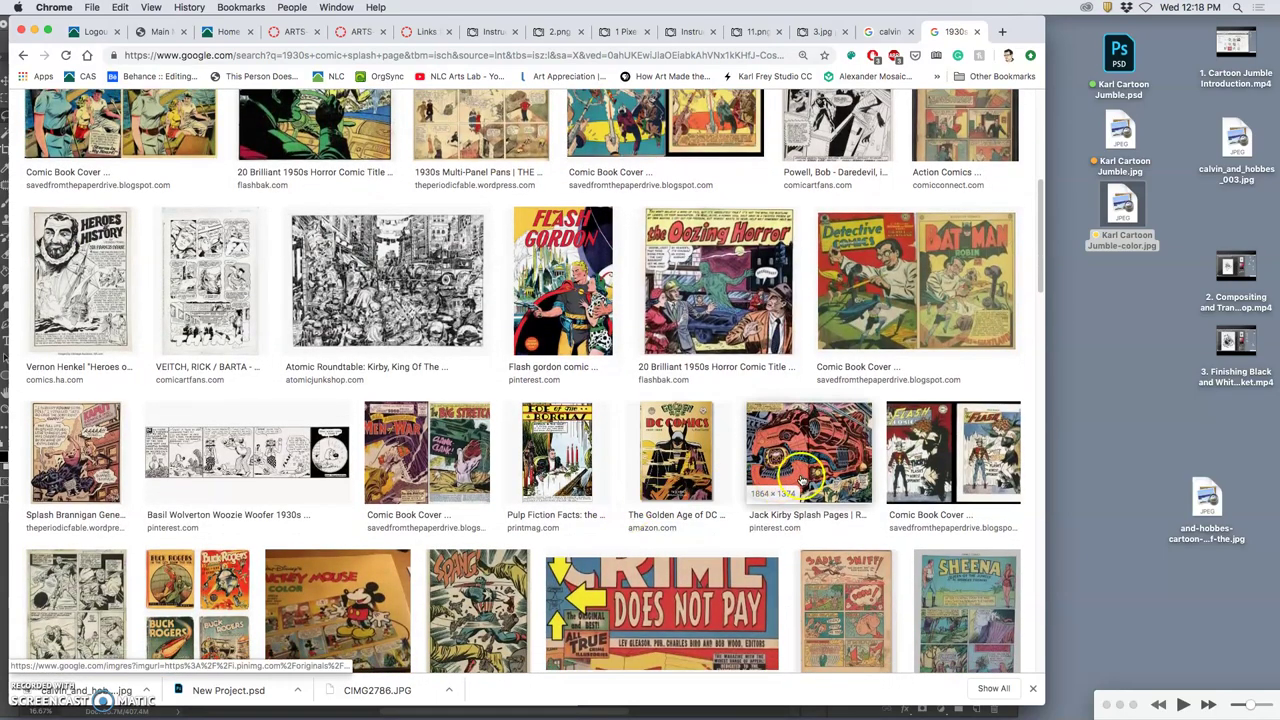
# Open the Jack Kirby and superhero results in new tabs, then the Captain America SPANG! image.
pyautogui.rightClick(829, 460)
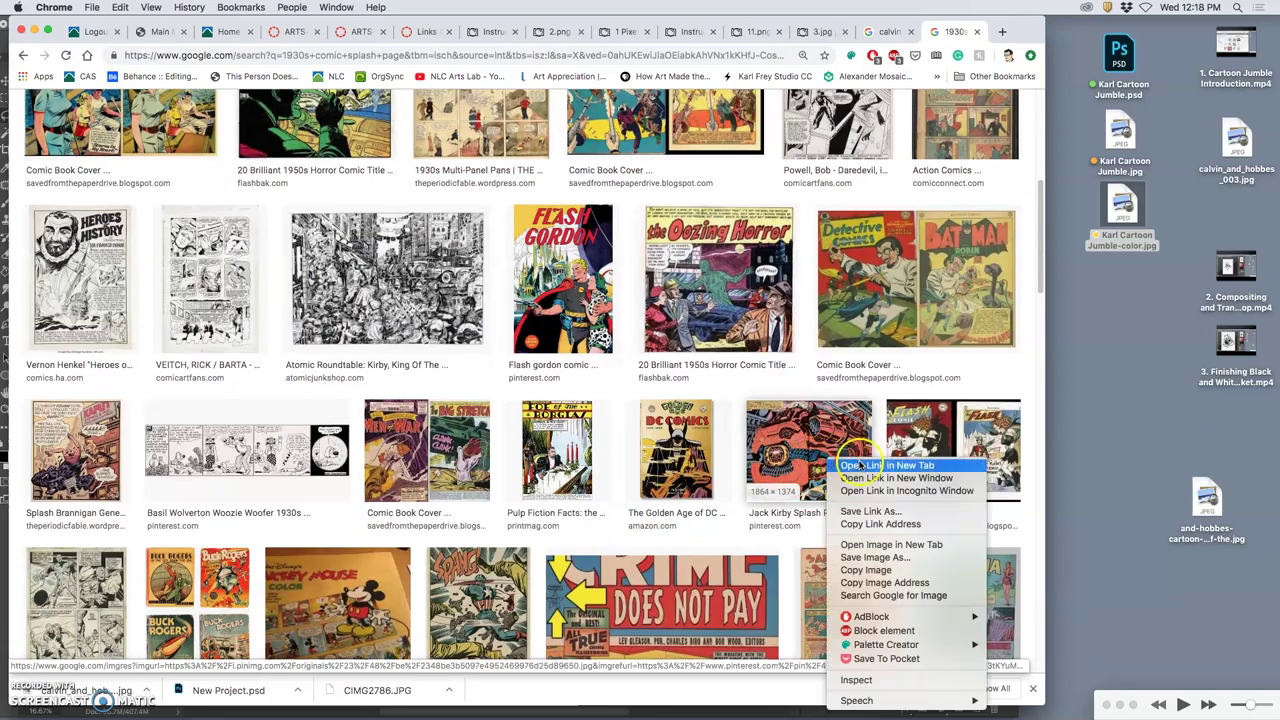
pyautogui.click(886, 466)
pyautogui.scroll(-6, 560, 420)
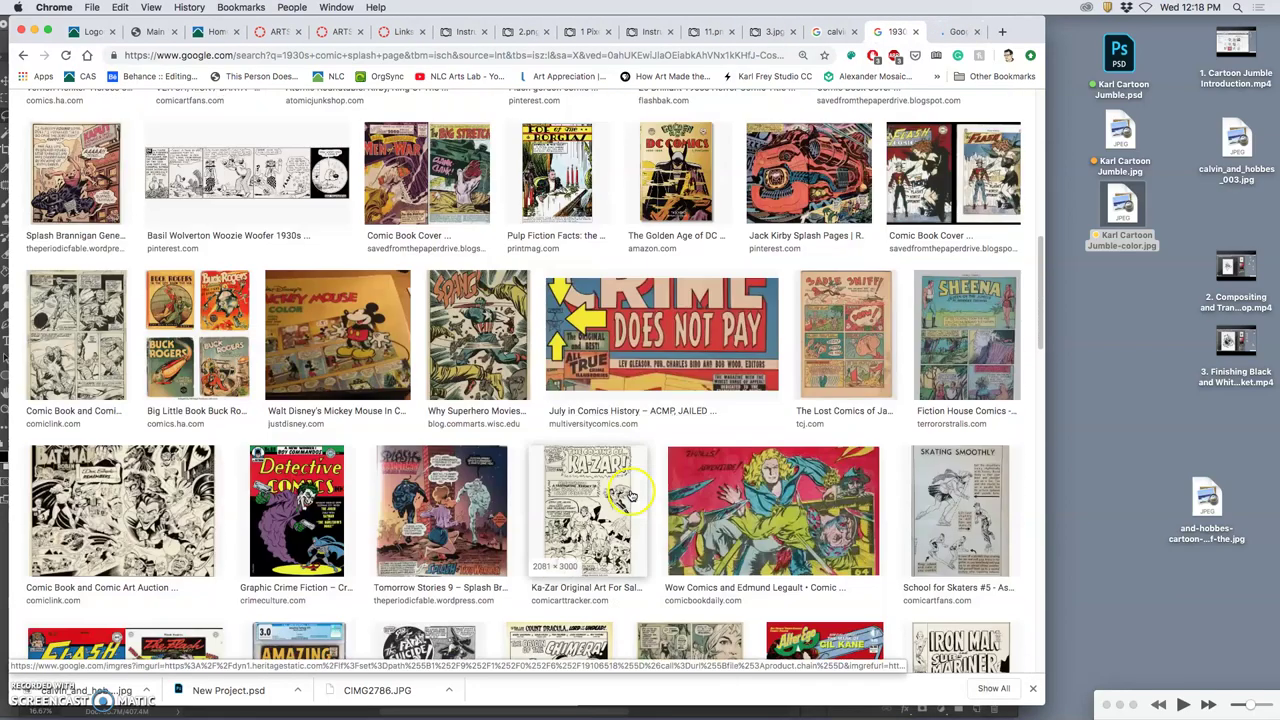
pyautogui.rightClick(490, 330)
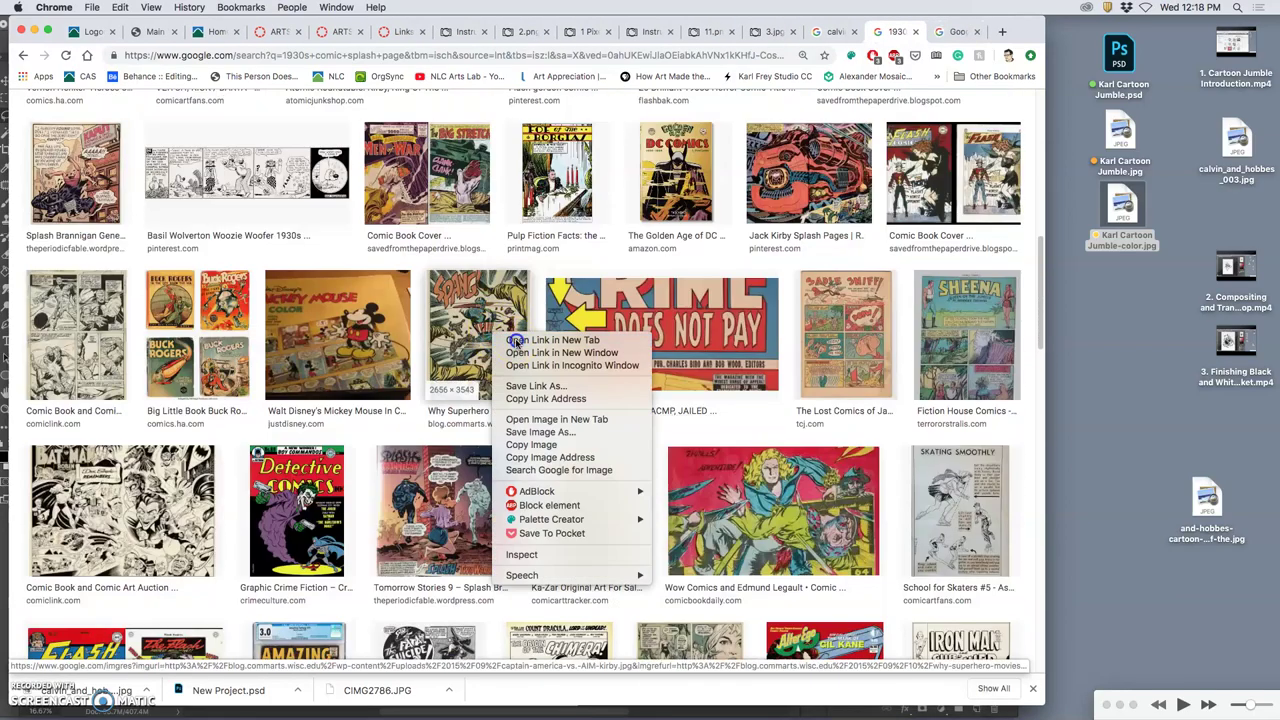
pyautogui.click(547, 336)
pyautogui.click(958, 32)
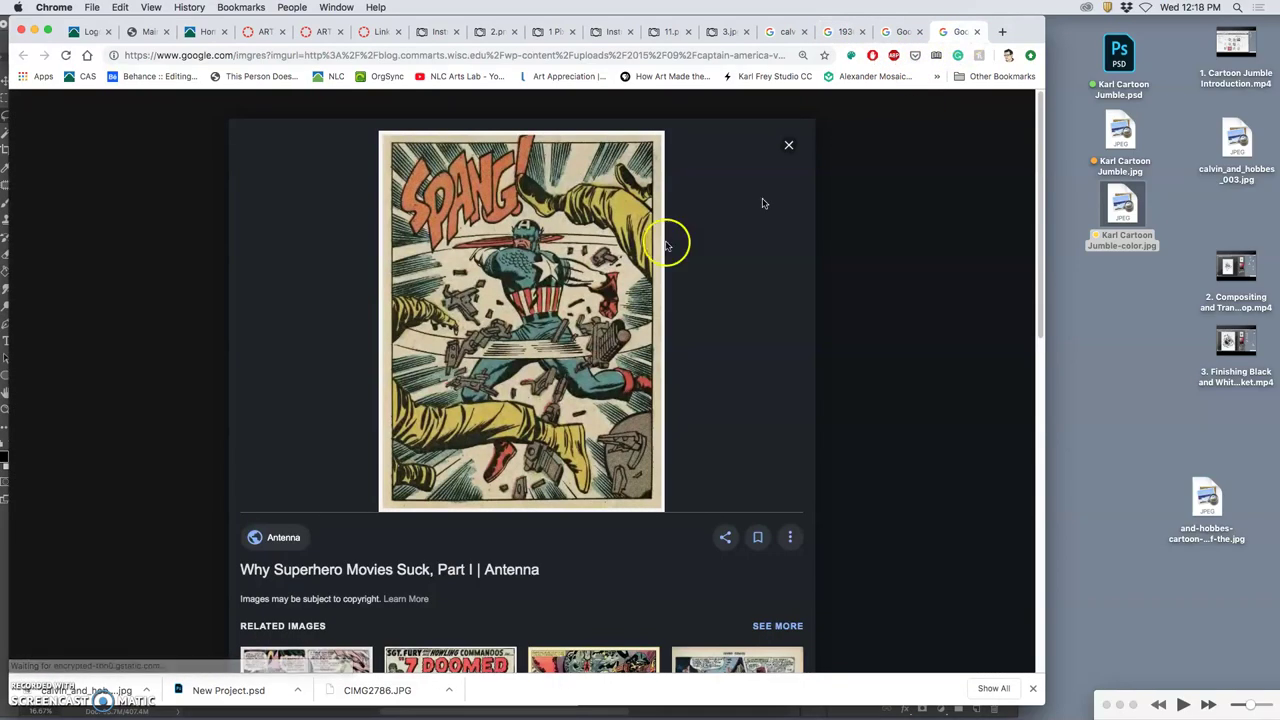
pyautogui.rightClick(547, 296)
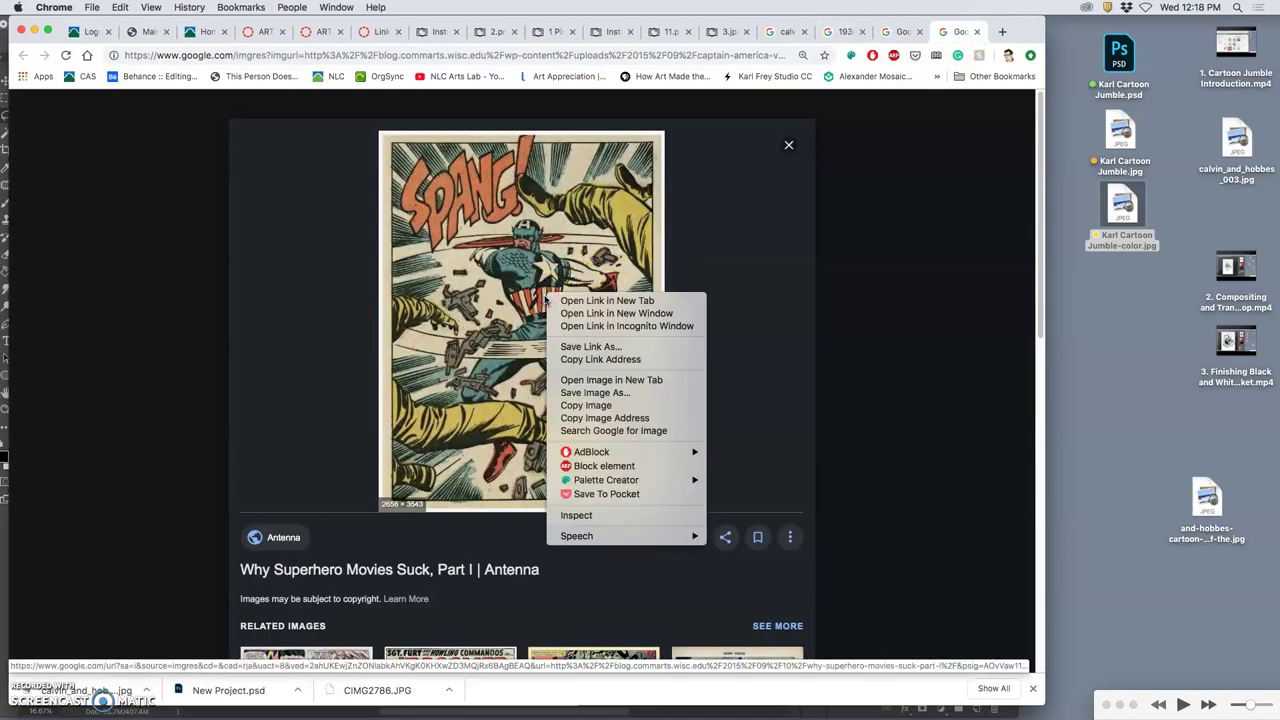
pyautogui.click(592, 384)
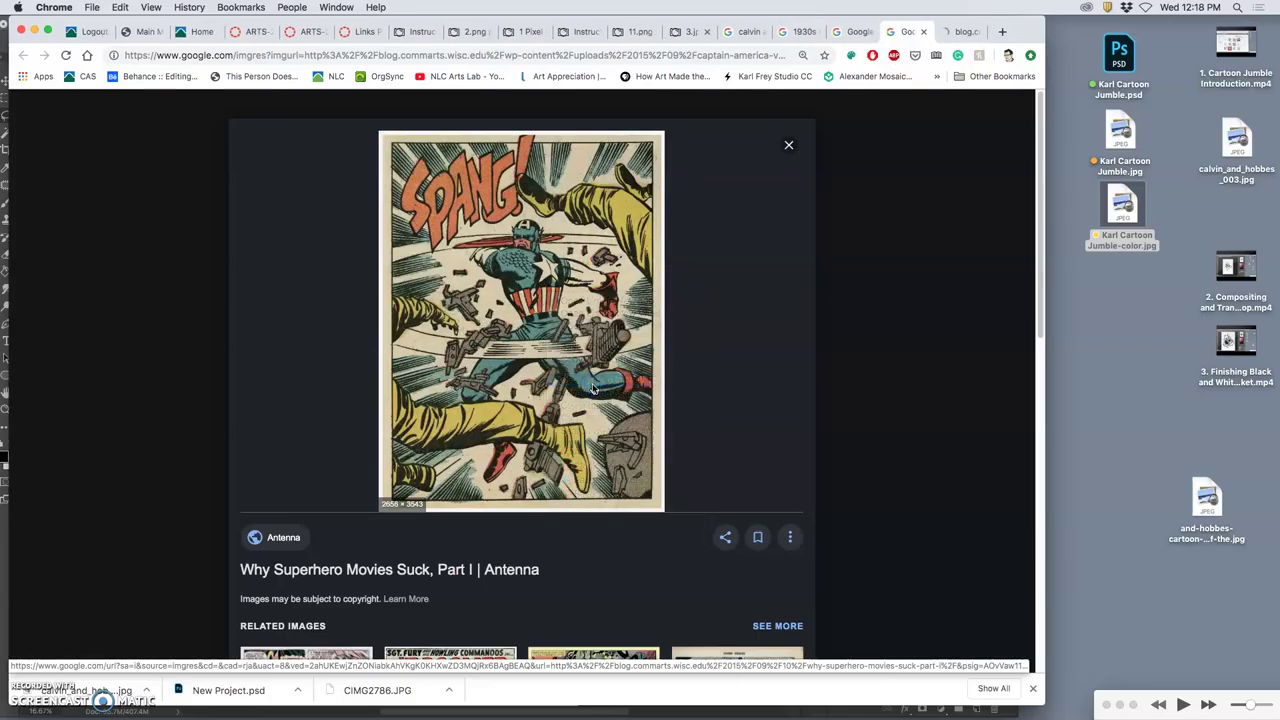
# Save the full-size comic to the desktop as captain-america-vs.-AIM-kirby.jpg and minimize Chrome.
pyautogui.click(955, 33)
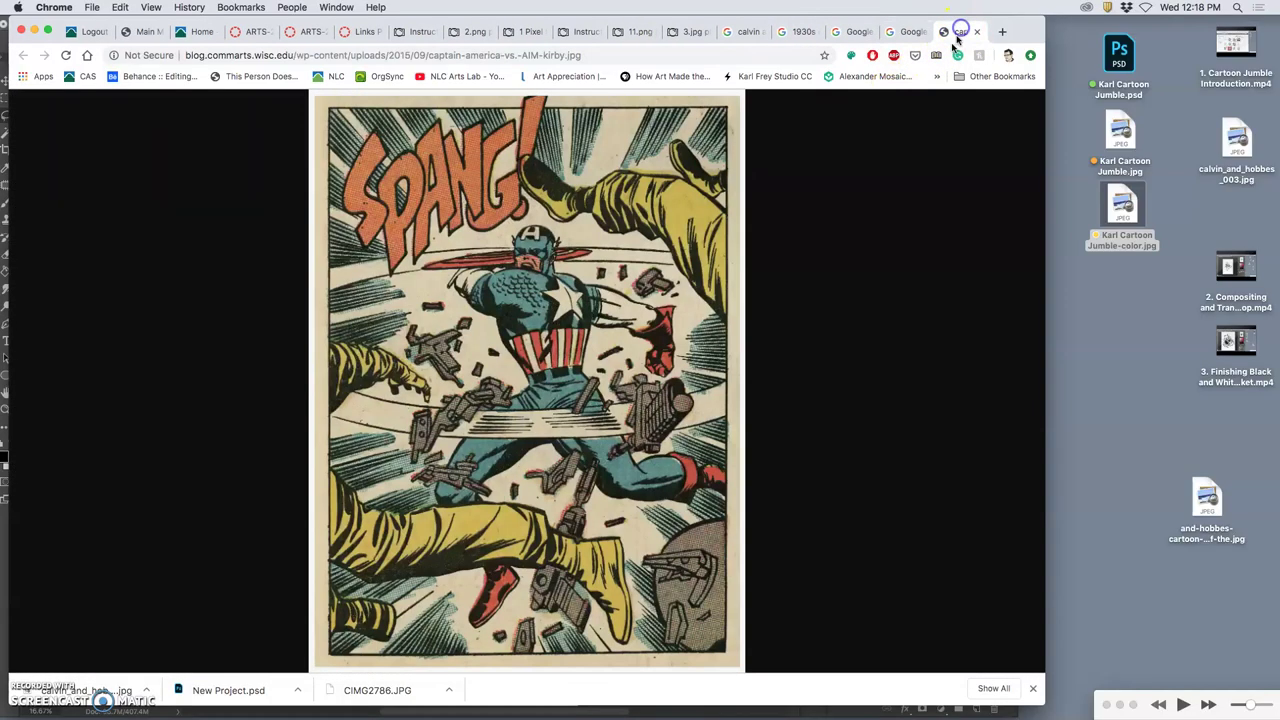
pyautogui.click(560, 333)
pyautogui.scroll(-10, 555, 335)
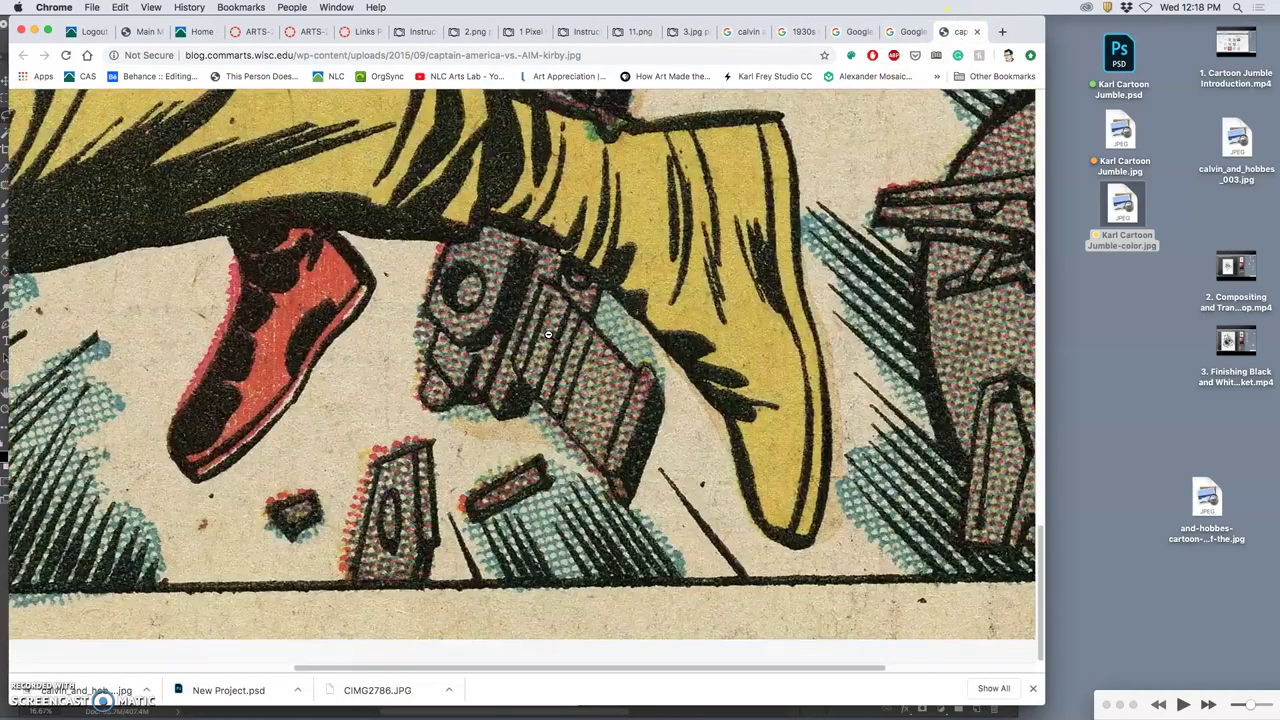
pyautogui.scroll(5, 548, 334)
pyautogui.scroll(-5, 548, 334)
pyautogui.moveTo(548, 334)
pyautogui.mouseDown()
pyautogui.moveTo(543, 323)
pyautogui.moveTo(463, 362)
pyautogui.moveTo(491, 331)
pyautogui.moveTo(457, 331)
pyautogui.moveTo(485, 385)
pyautogui.moveTo(511, 380)
pyautogui.moveTo(512, 356)
pyautogui.moveTo(568, 389)
pyautogui.moveTo(554, 269)
pyautogui.moveTo(523, 281)
pyautogui.mouseUp()
pyautogui.moveTo(766, 323); pyautogui.dragTo(1104, 316)
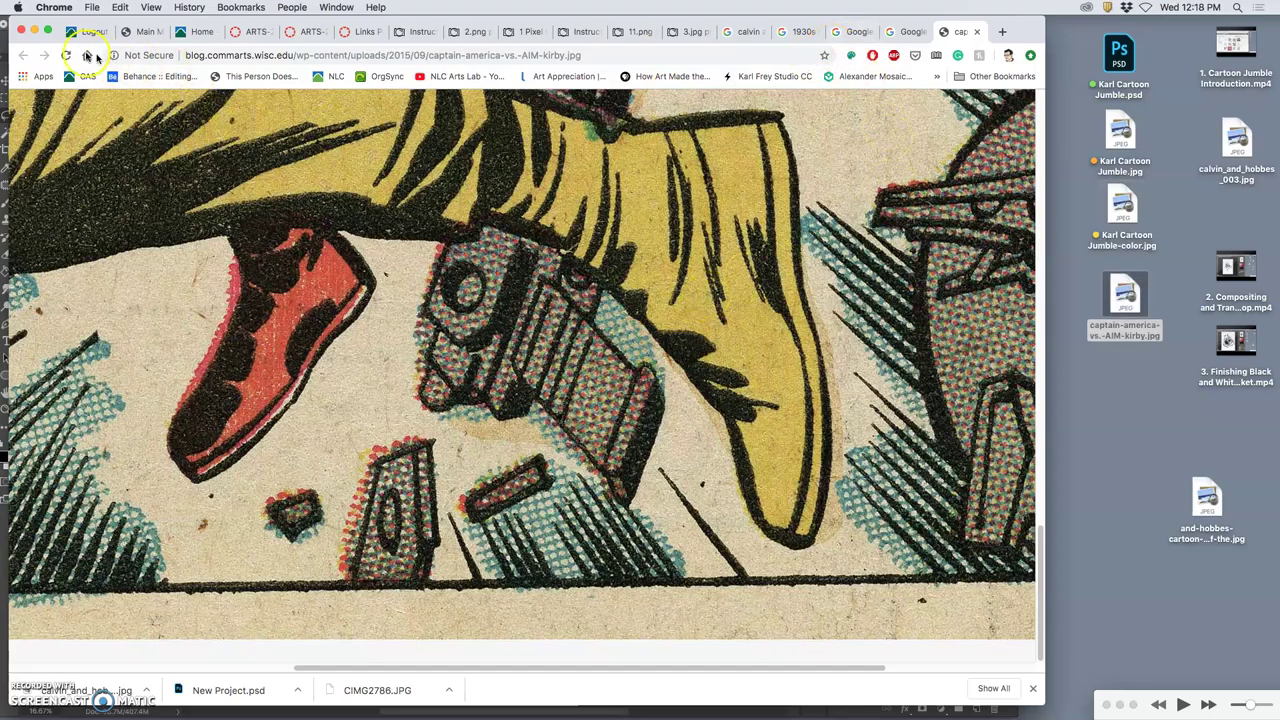
pyautogui.click(34, 30)
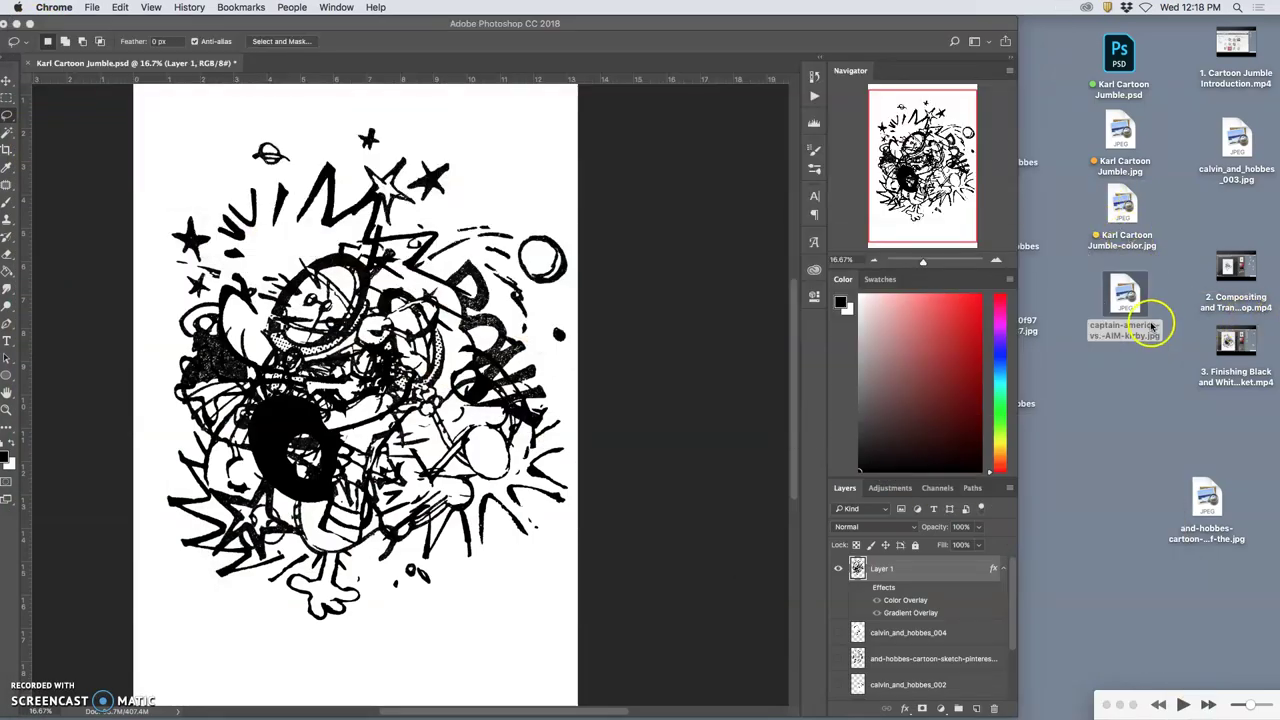
# Place the Captain America JPG in the jumble document, flip it horizontally and enlarge it.
pyautogui.moveTo(1126, 310); pyautogui.dragTo(380, 360)
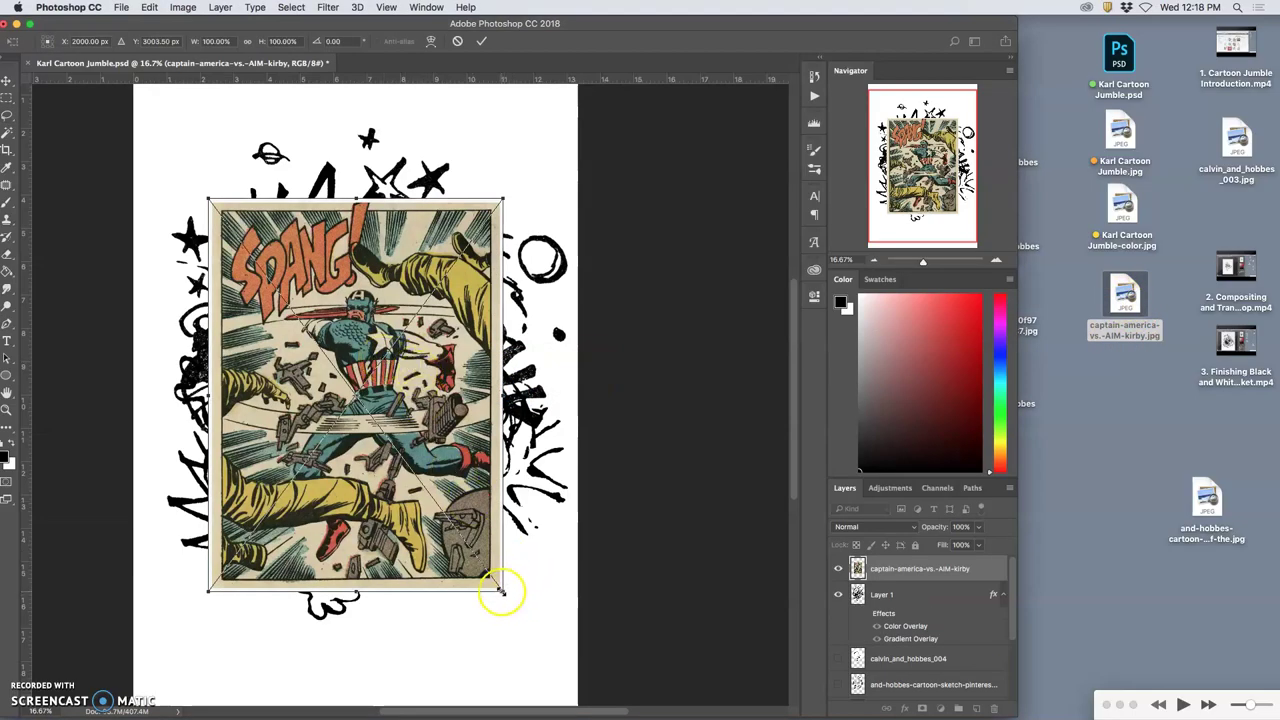
pyautogui.rightClick(412, 506)
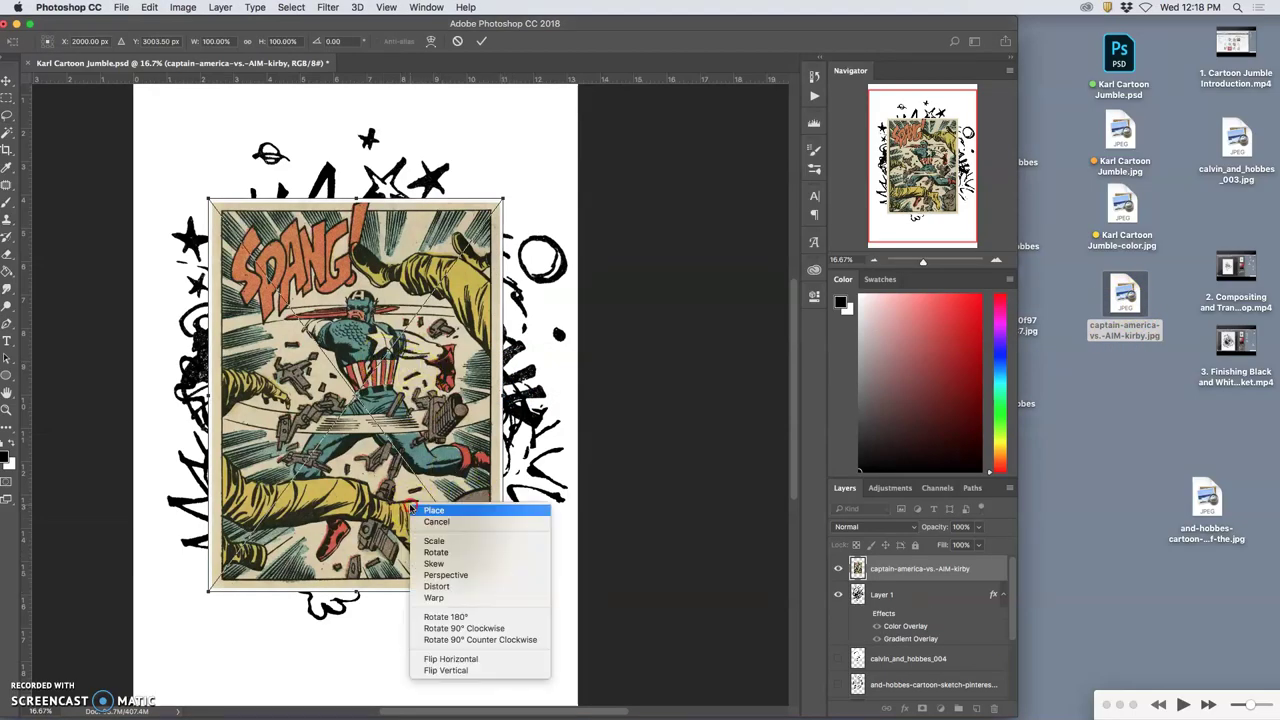
pyautogui.click(463, 660)
pyautogui.moveTo(503, 591); pyautogui.dragTo(586, 657)
# Warp the comic layer outward at its corners and sides so it covers the whole page.
pyautogui.rightClick(455, 488)
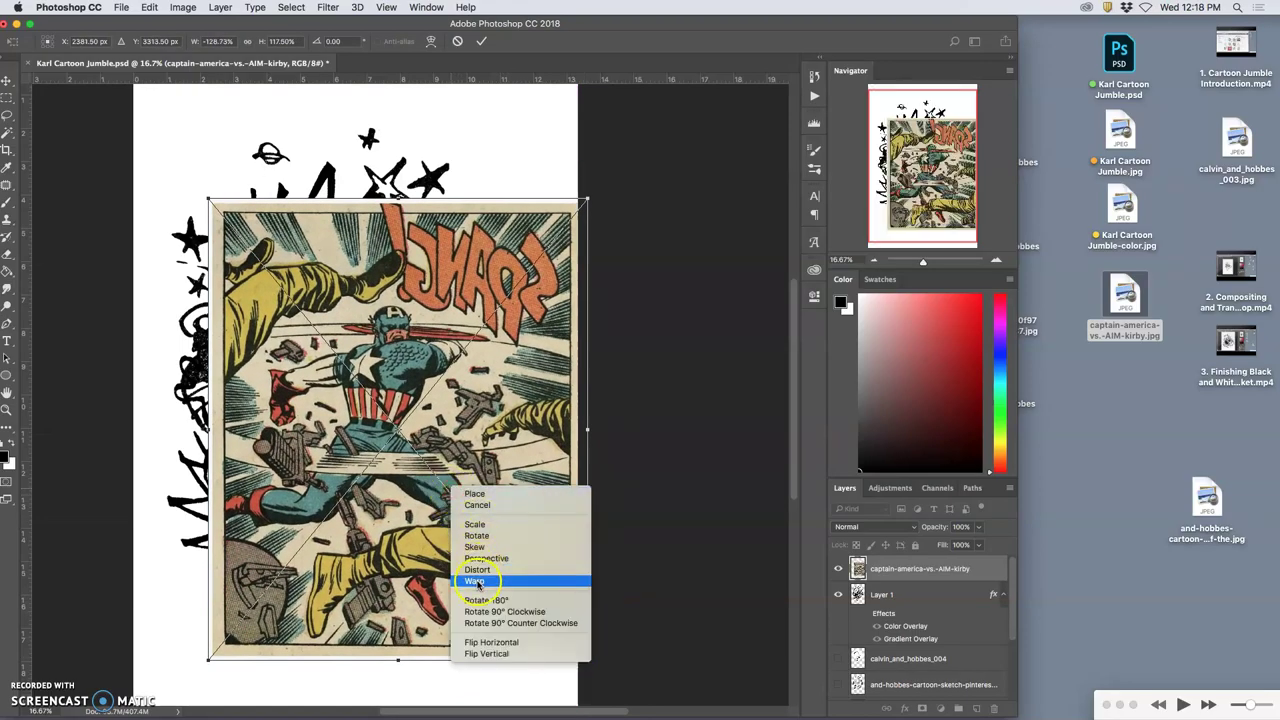
pyautogui.doubleClick(325, 338)
pyautogui.rightClick(322, 335)
pyautogui.click(375, 410)
pyautogui.moveTo(212, 206); pyautogui.dragTo(150, 125)
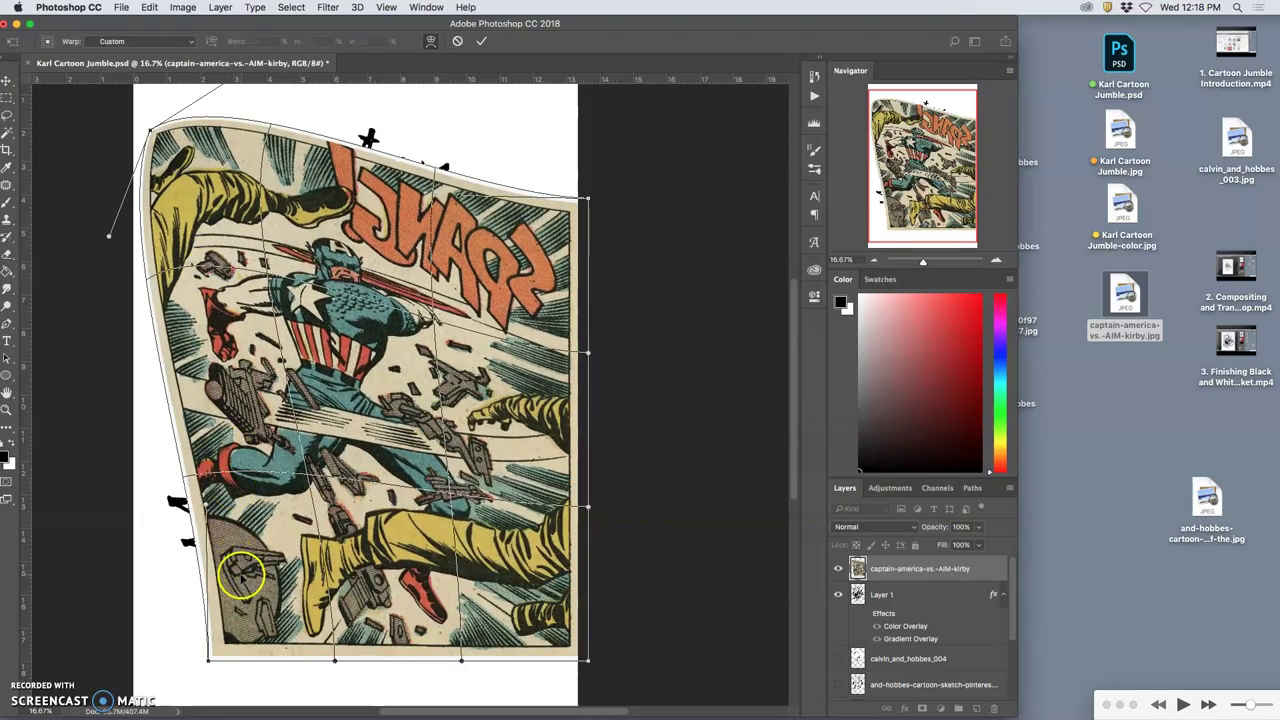
pyautogui.moveTo(243, 571); pyautogui.dragTo(120, 665)
pyautogui.moveTo(490, 236); pyautogui.dragTo(521, 155)
pyautogui.moveTo(491, 443); pyautogui.dragTo(509, 455)
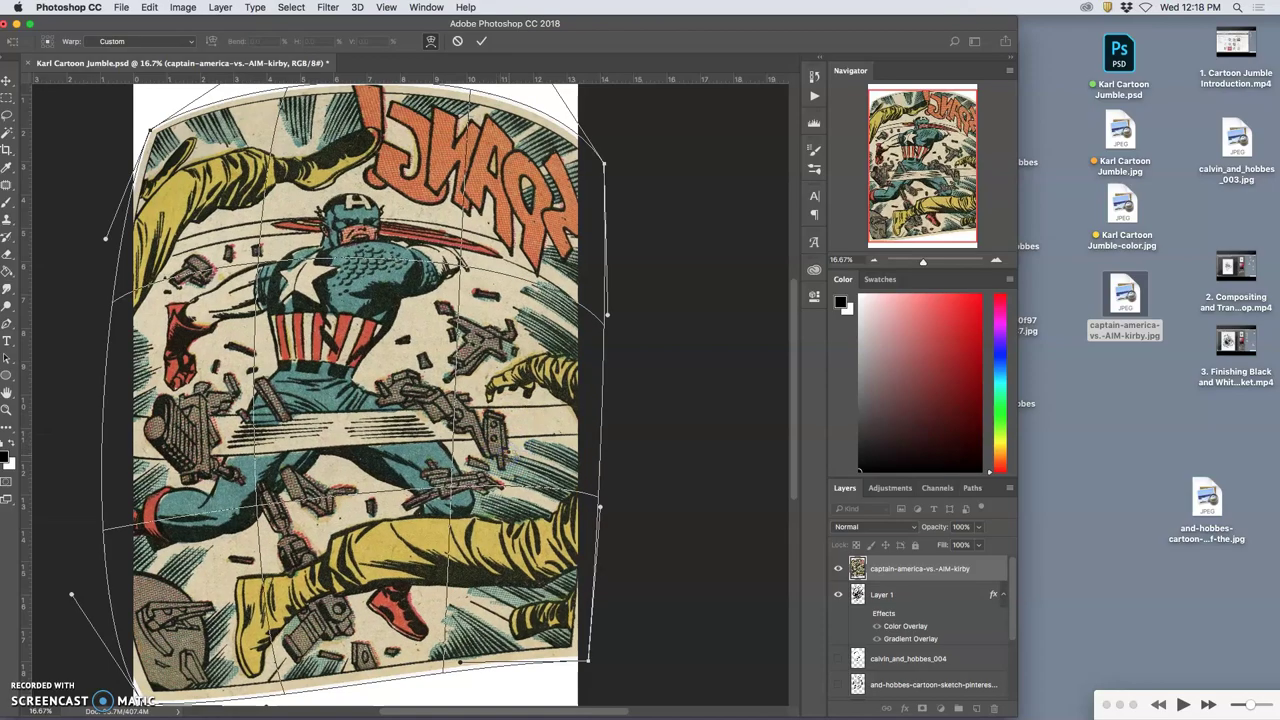
pyautogui.press('Return')
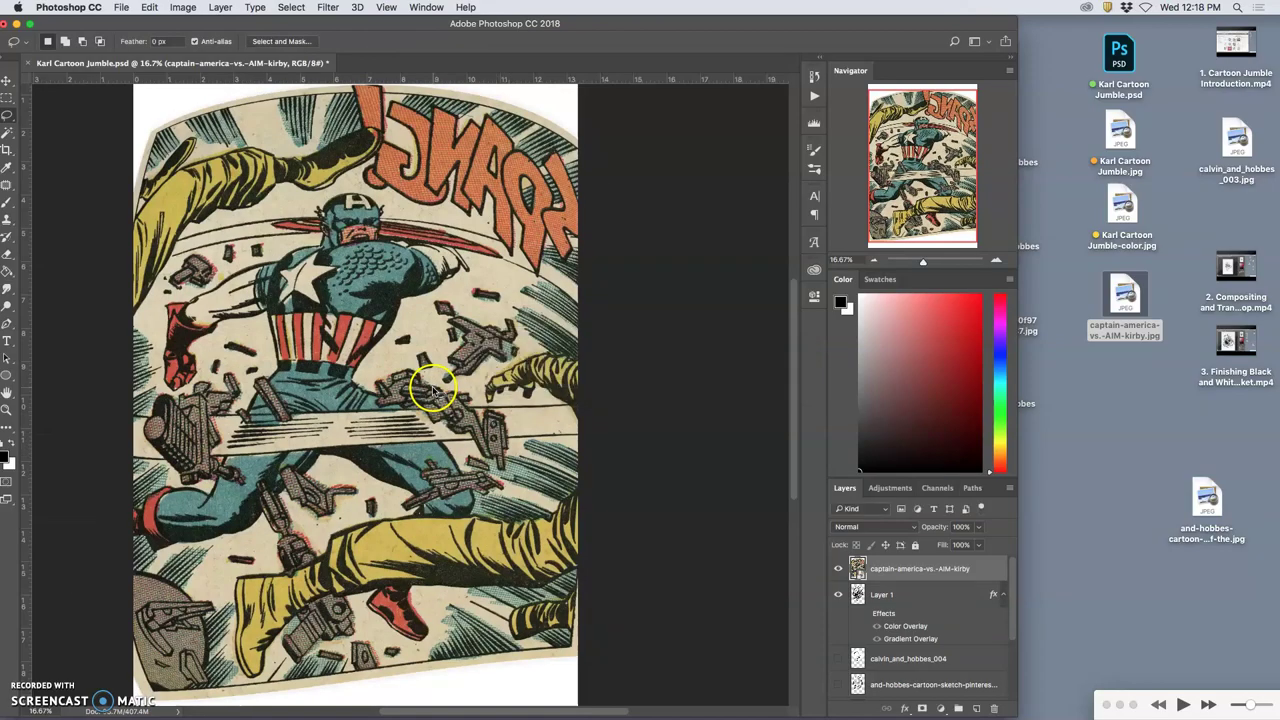
# Rasterize the captain-america layer, hide it, and make Layer 1 active.
pyautogui.rightClick(896, 568)
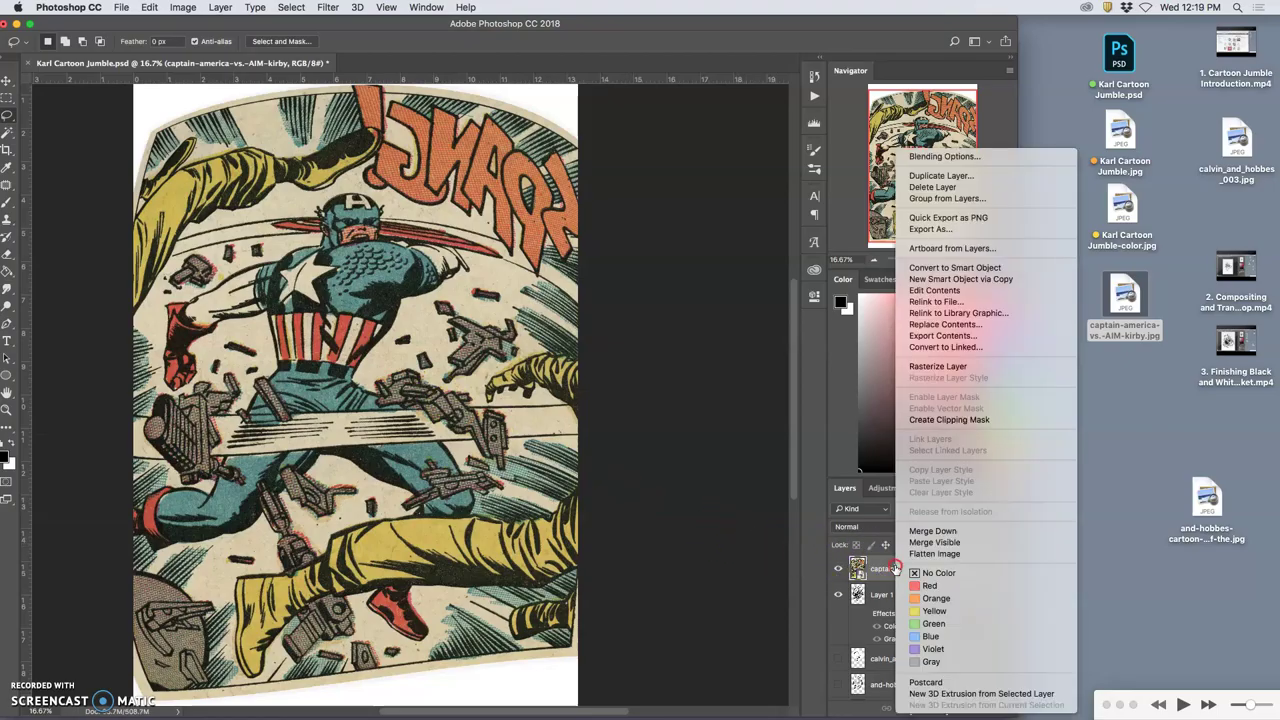
pyautogui.click(931, 367)
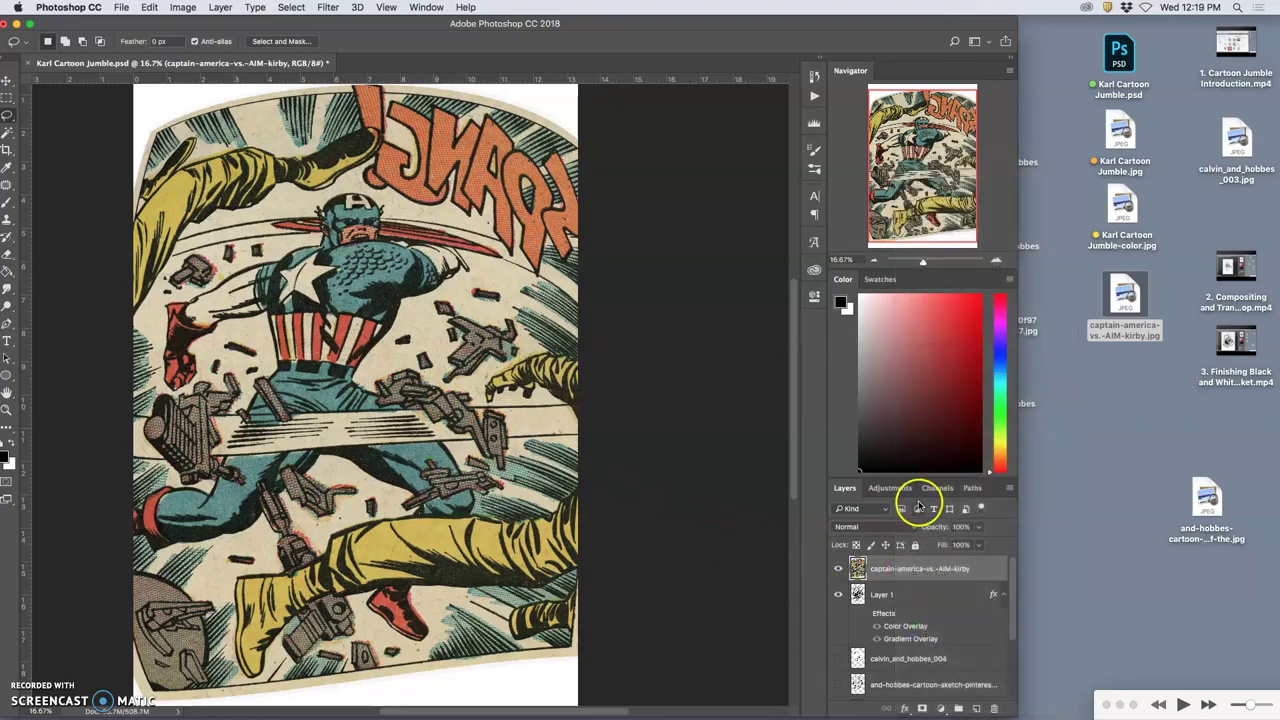
pyautogui.click(838, 568)
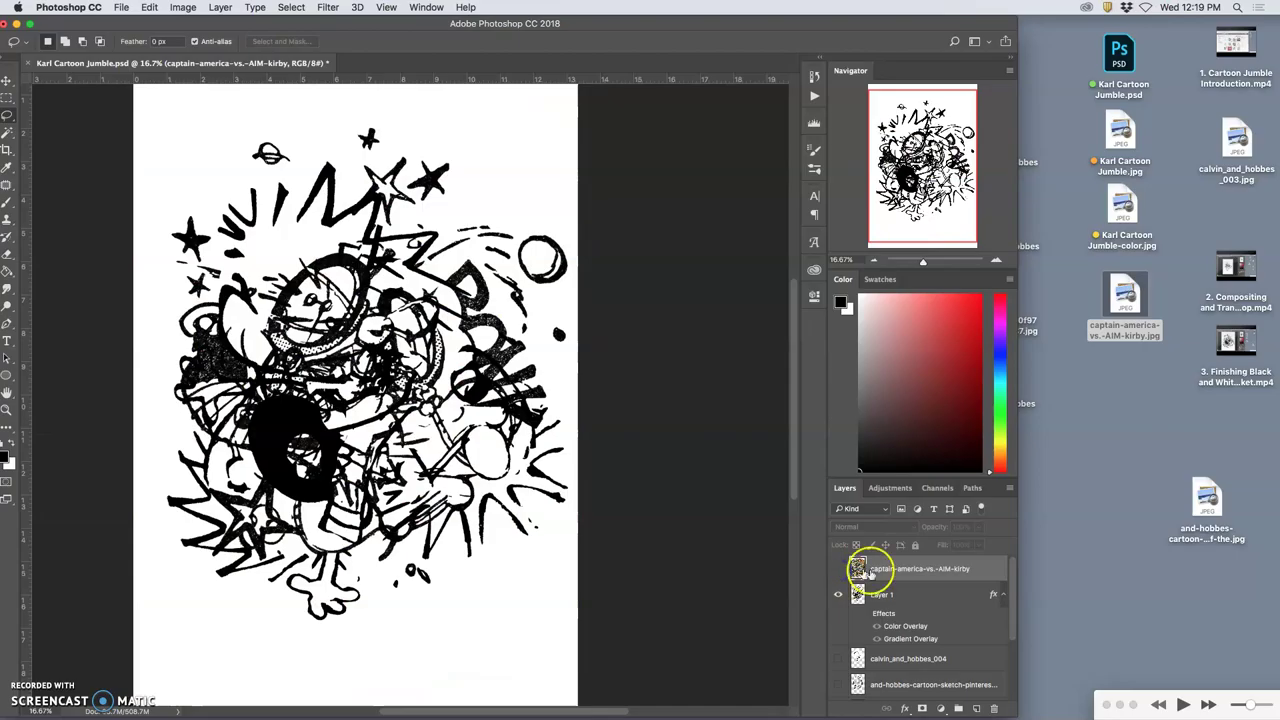
pyautogui.click(922, 596)
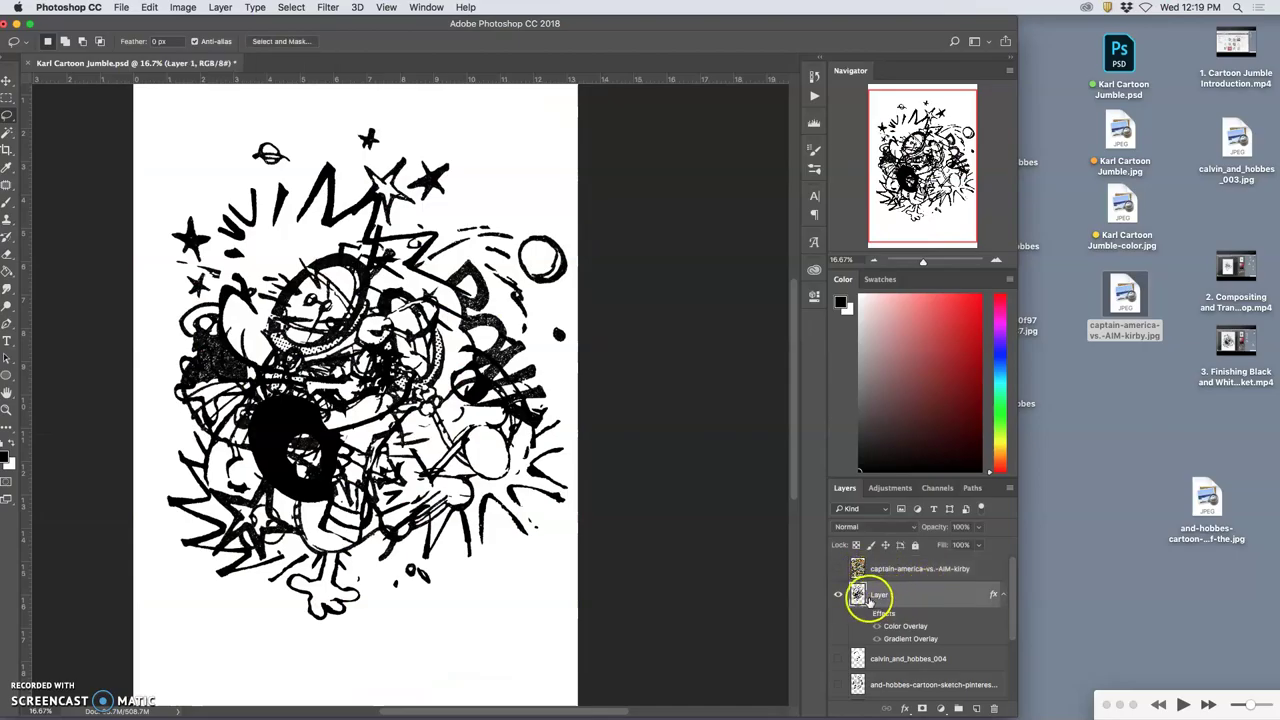
pyautogui.click(839, 596)
pyautogui.click(839, 596)
pyautogui.click(839, 596)
pyautogui.click(839, 596)
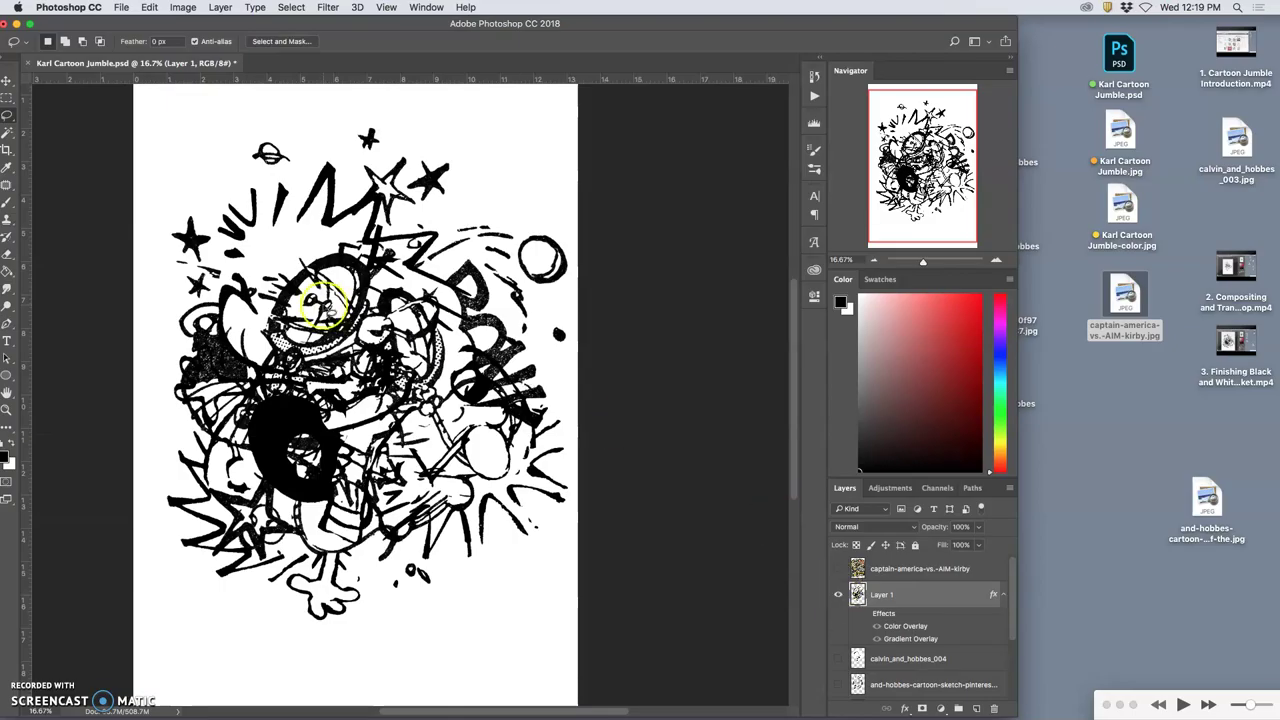
# Magic Wand-select the drawing's shapes, then delete the comic pixels outside them.
pyautogui.click(7, 131)
pyautogui.moveTo(226, 30); pyautogui.dragTo(282, 24)
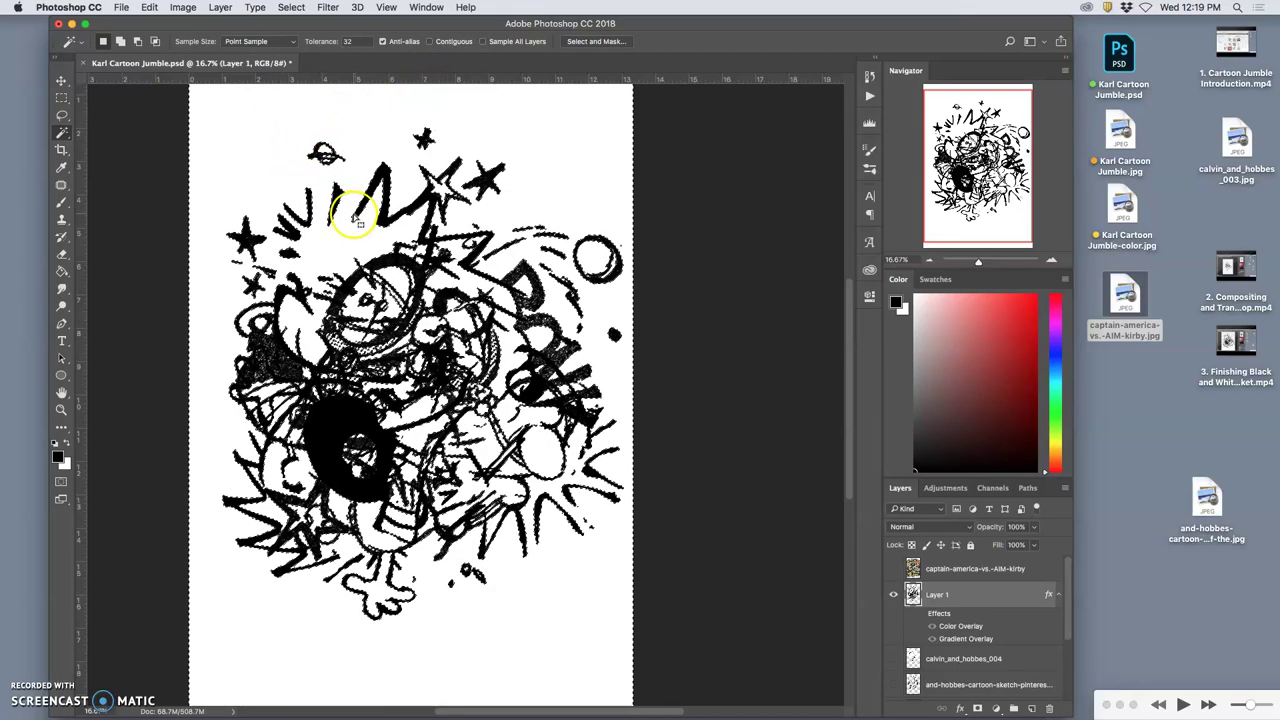
pyautogui.click(894, 568)
pyautogui.click(955, 568)
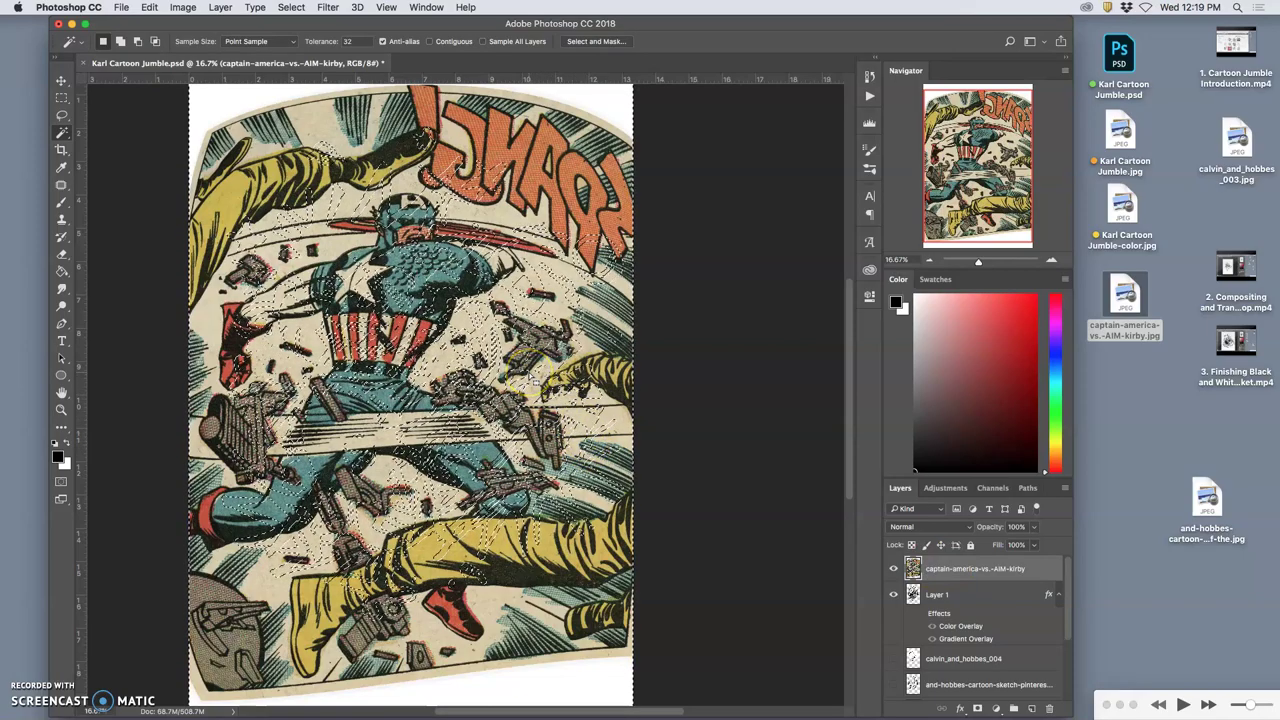
pyautogui.press('Delete')
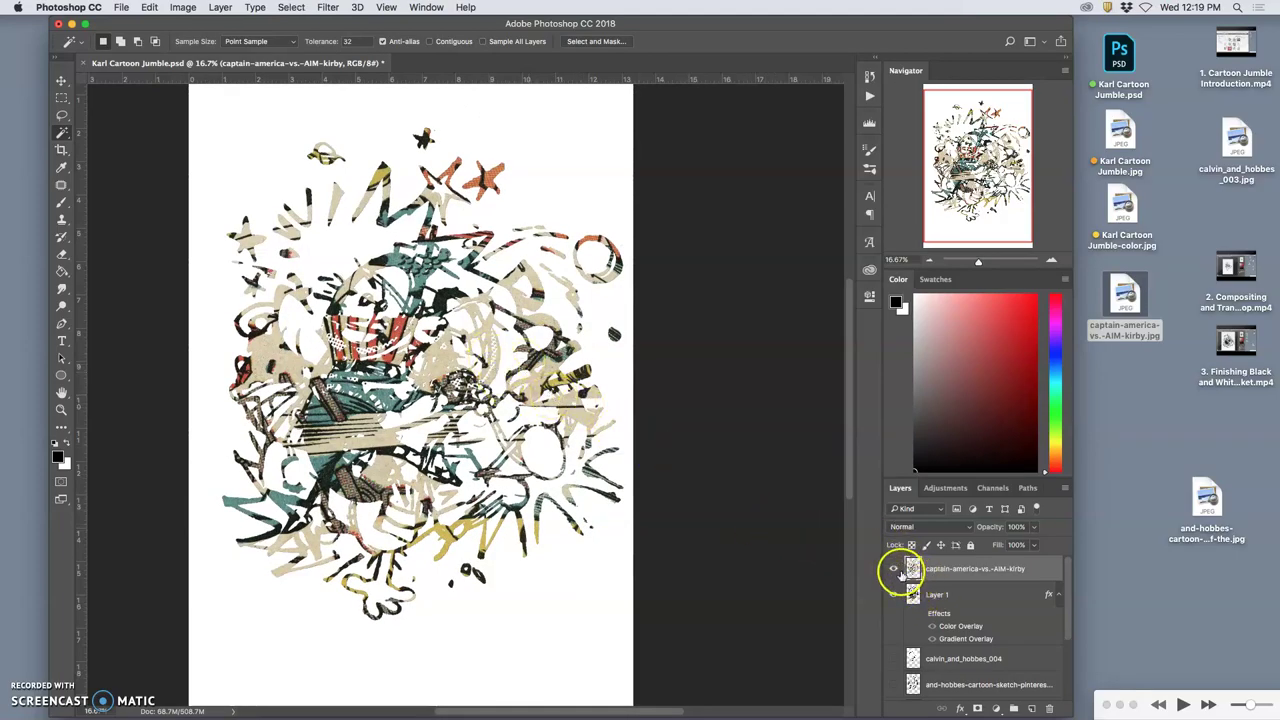
# Fade the comic layer to about 72% opacity with Lighten blending.
pyautogui.click(1033, 527)
pyautogui.moveTo(1034, 543); pyautogui.dragTo(1018, 544)
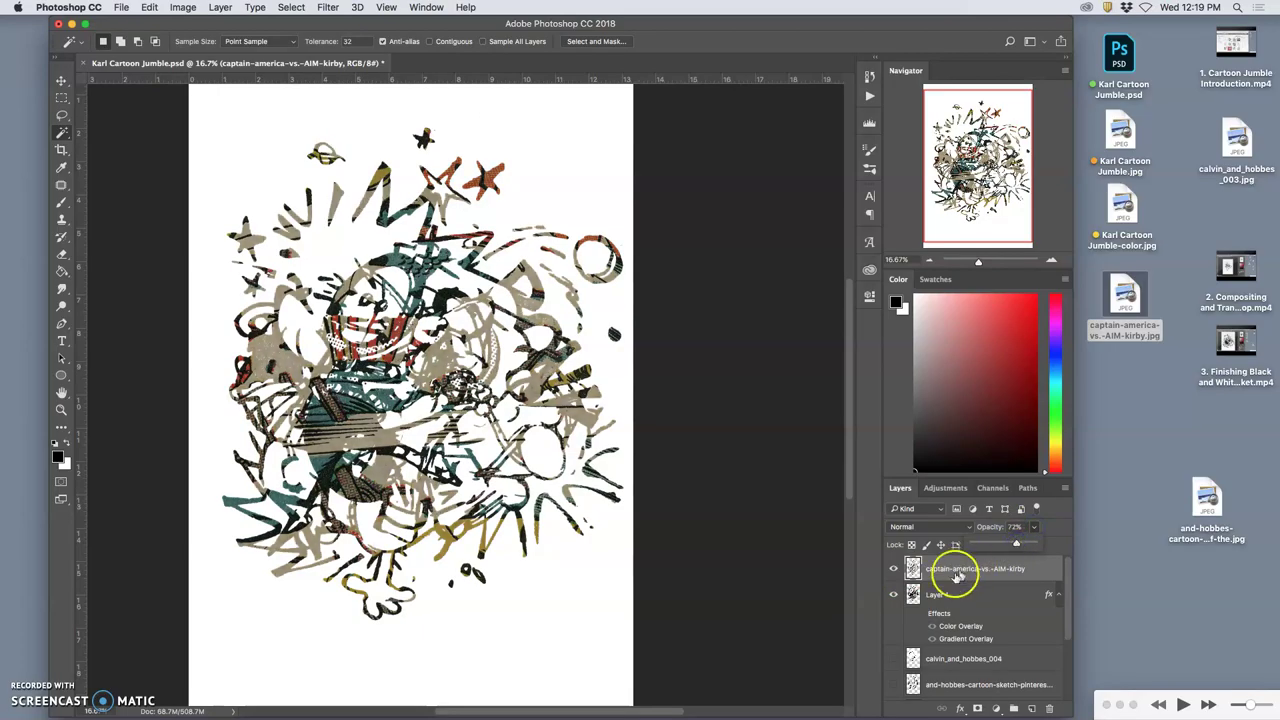
pyautogui.click(915, 527)
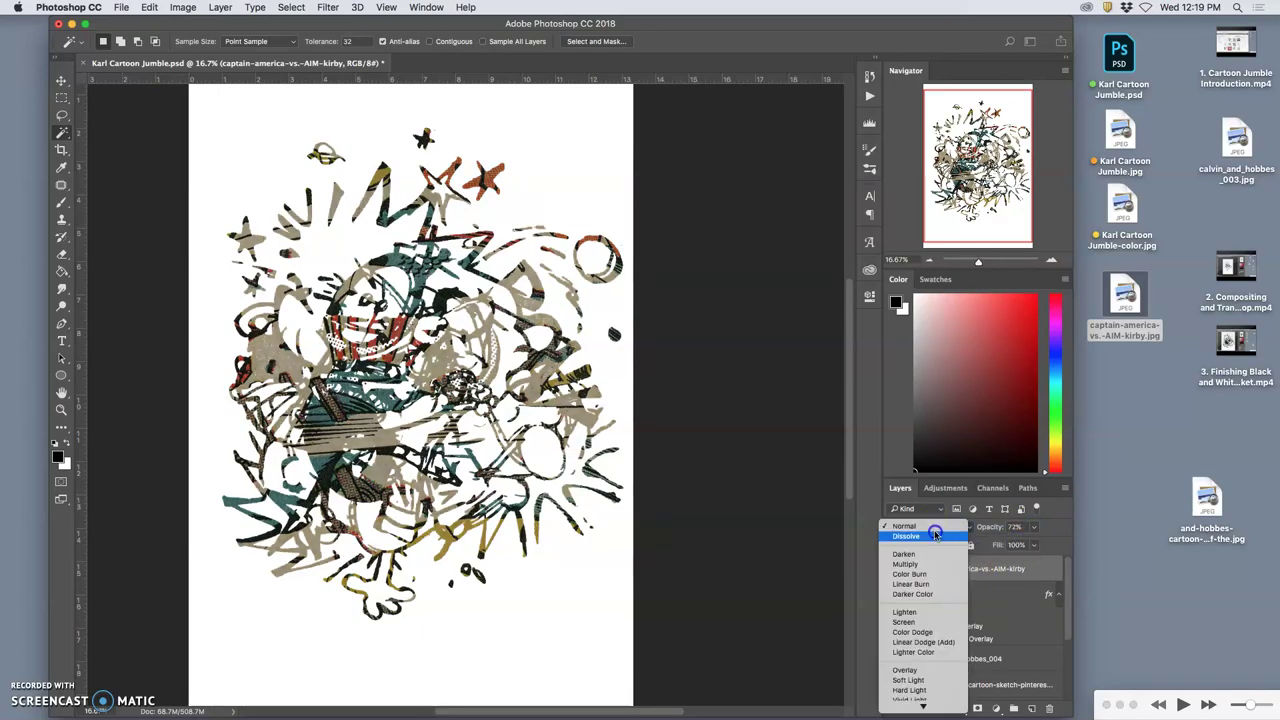
pyautogui.click(912, 612)
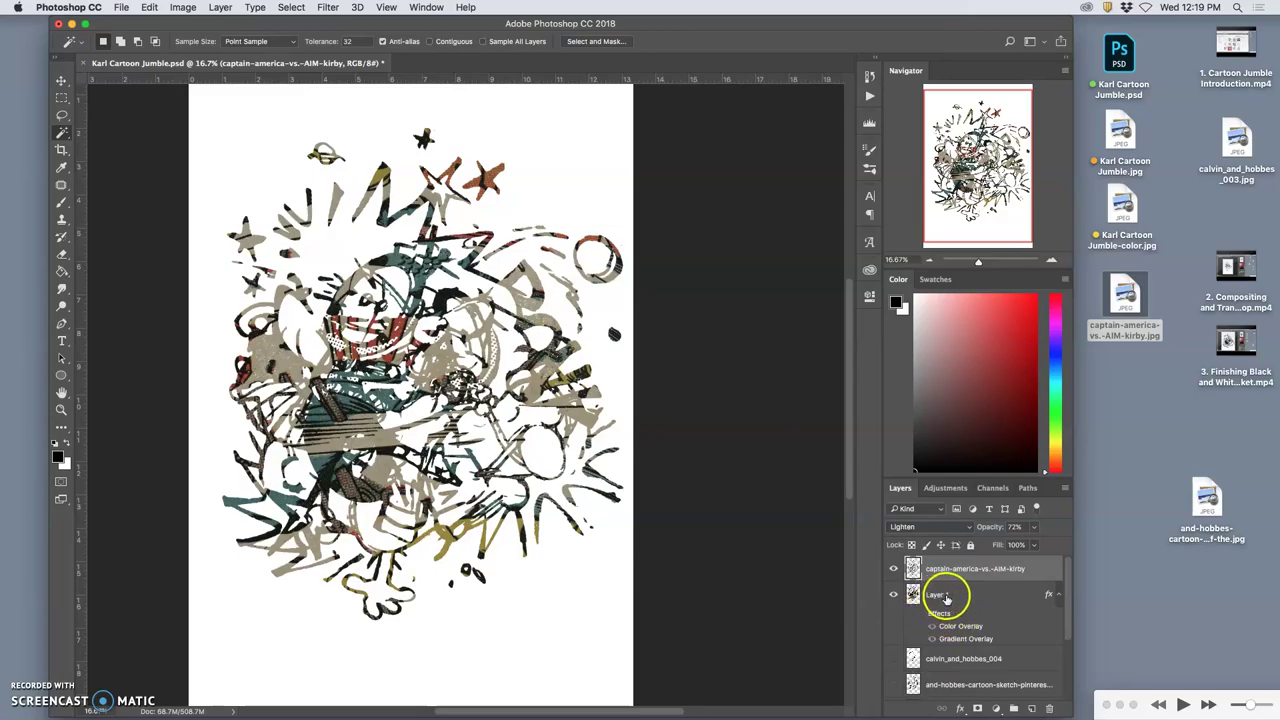
# Raise the opacity of Layer 1's Gradient Overlay in its Layer Style.
pyautogui.click(945, 597)
pyautogui.click(920, 613)
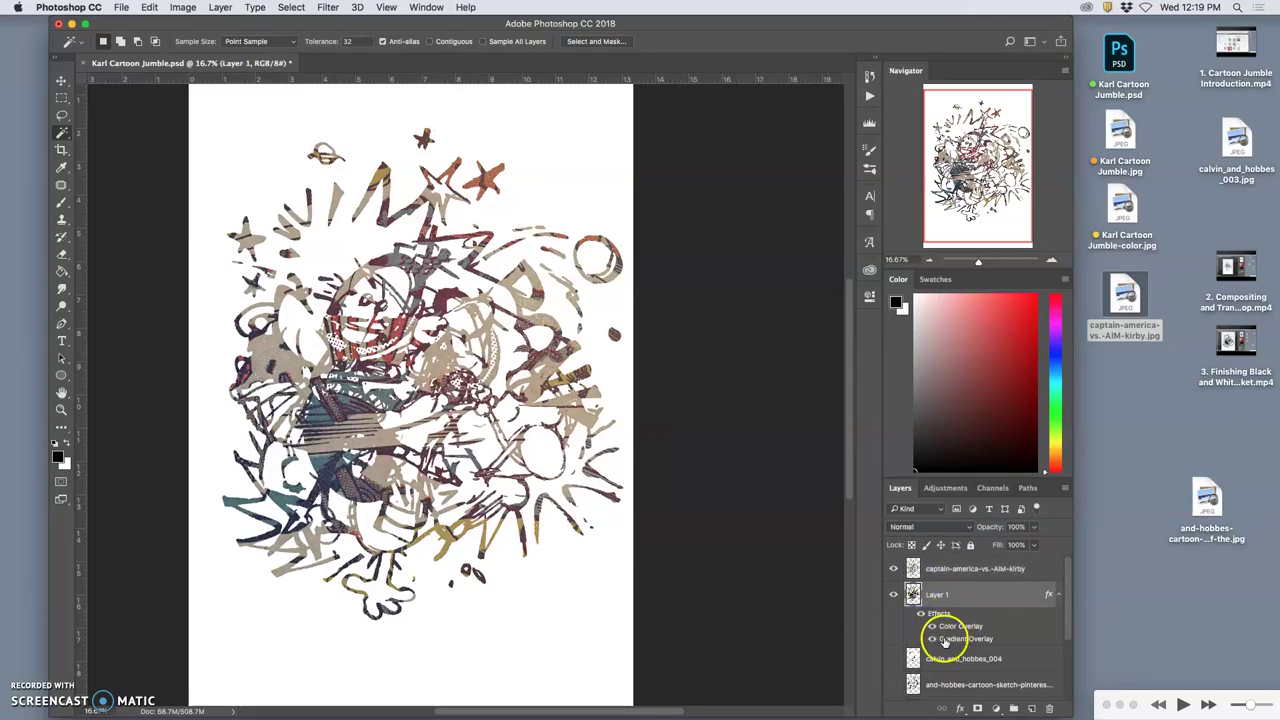
pyautogui.click(920, 592)
pyautogui.click(943, 623)
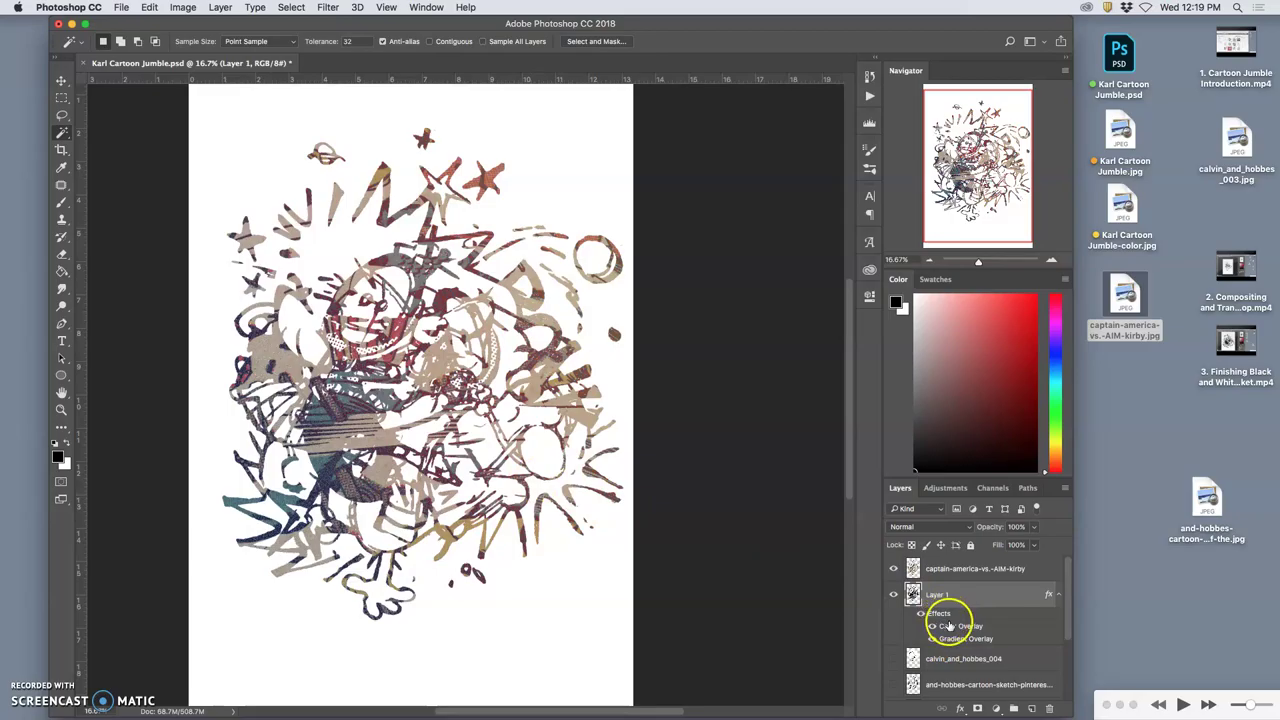
pyautogui.doubleClick(953, 626)
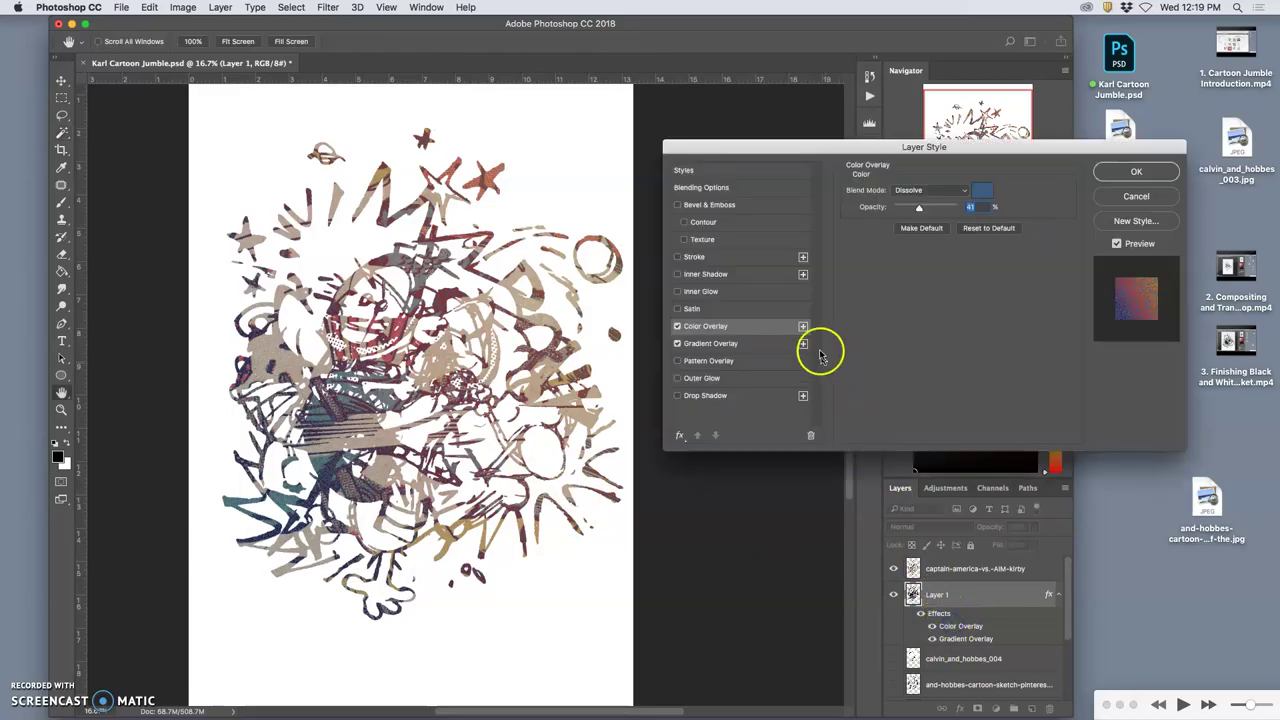
pyautogui.click(737, 343)
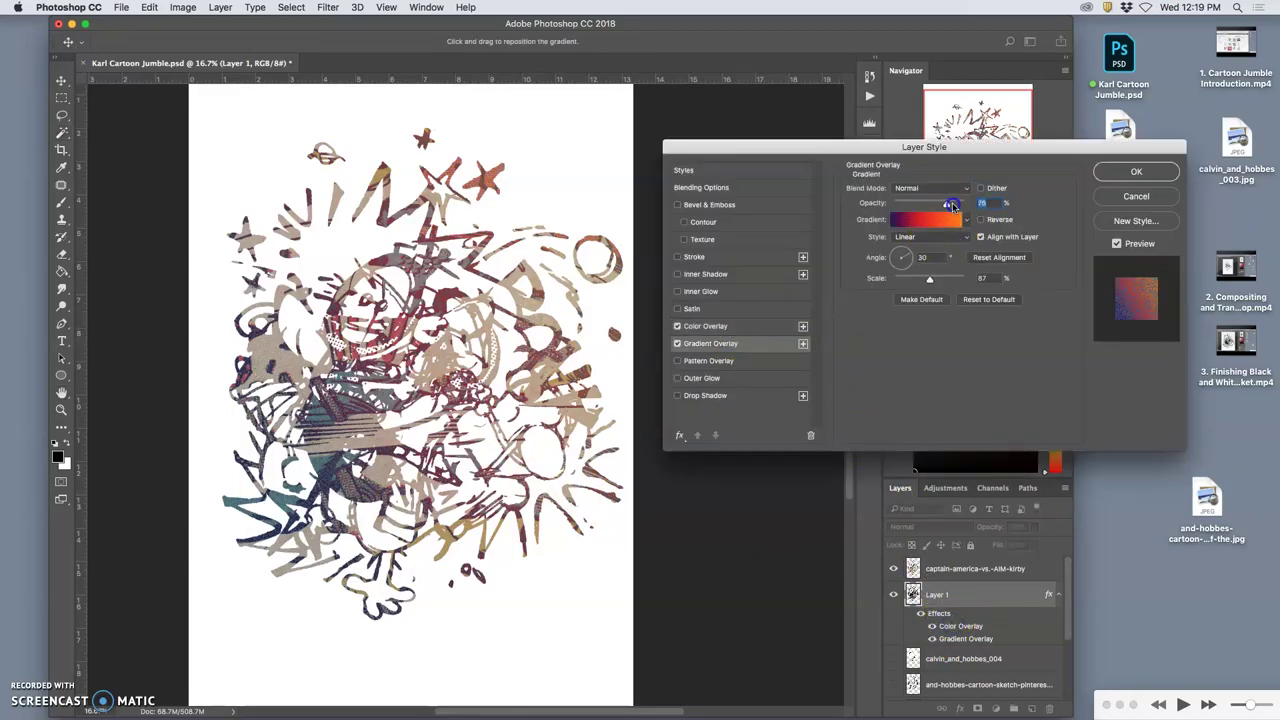
pyautogui.moveTo(954, 207); pyautogui.dragTo(960, 206)
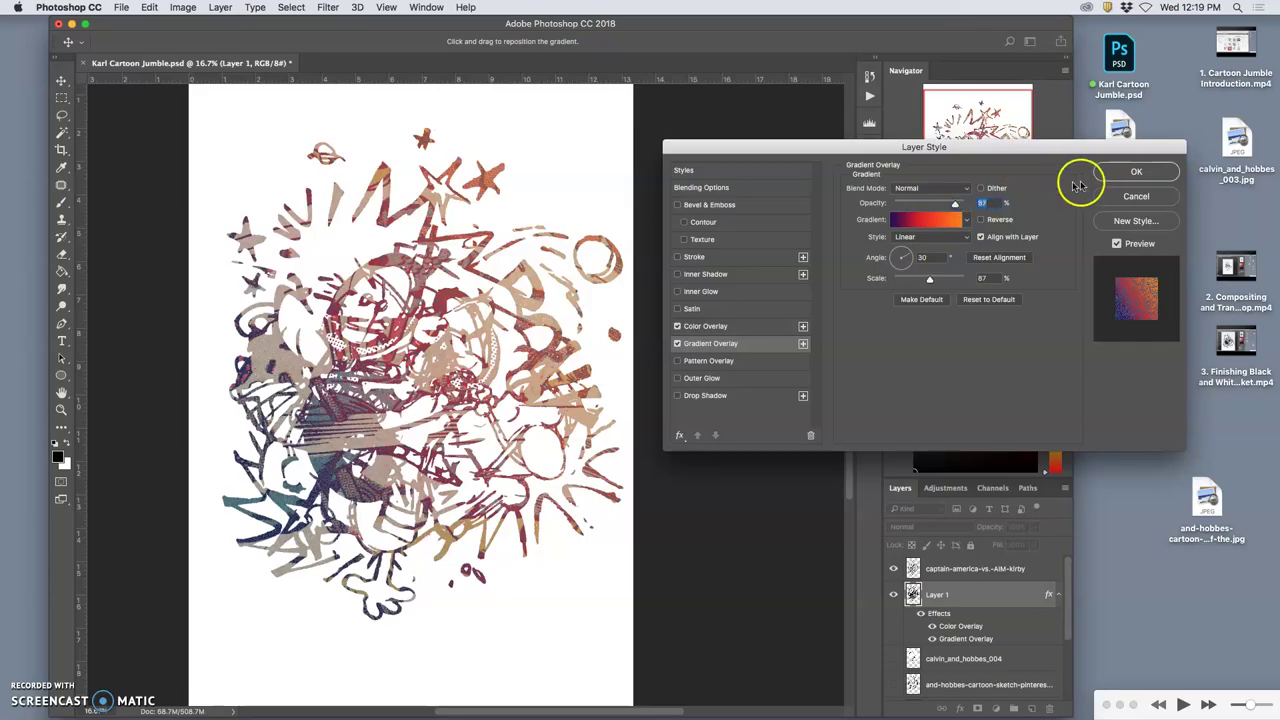
pyautogui.click(1136, 172)
pyautogui.scroll(8, 511, 373)
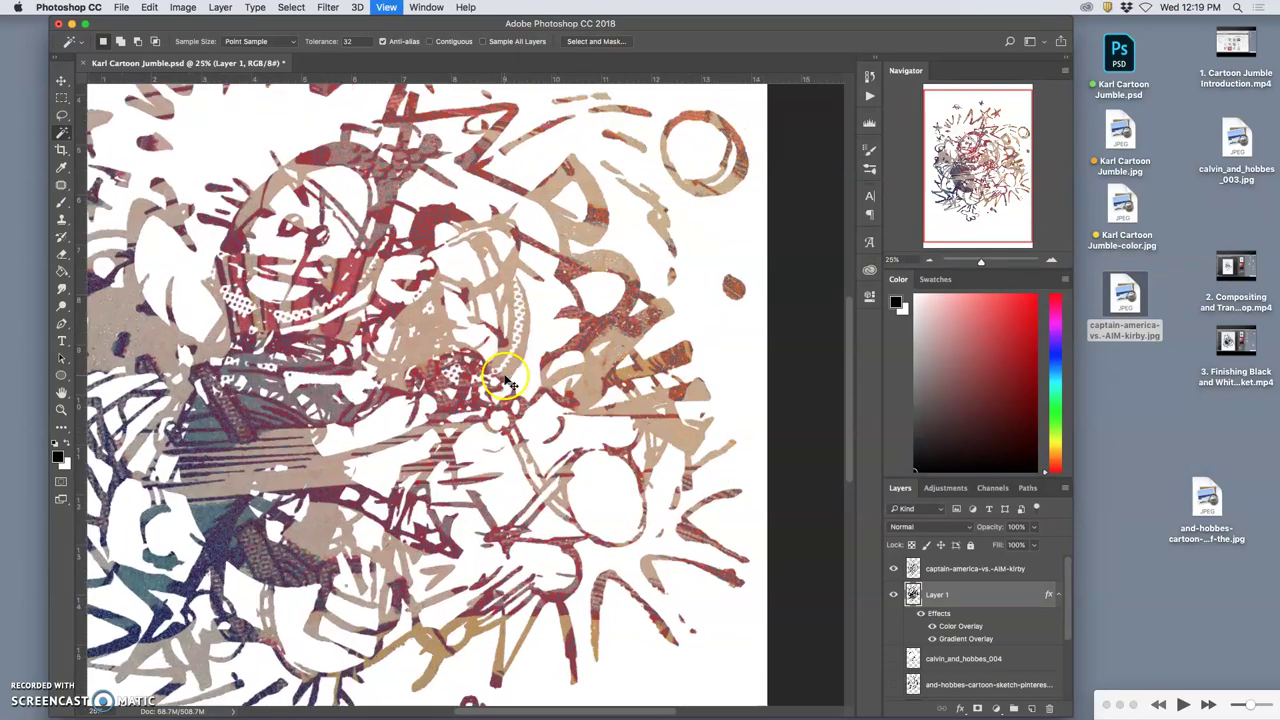
pyautogui.scroll(3, 452, 360)
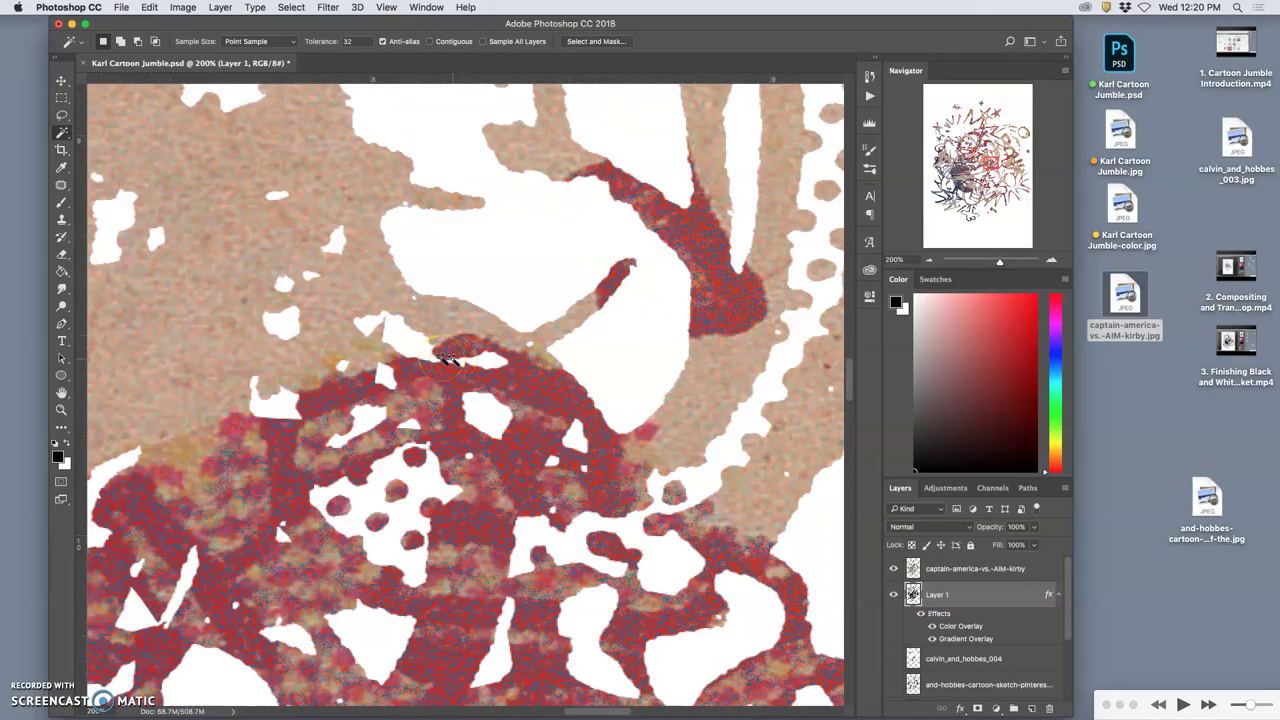
# Switch Layer 1's Color Overlay blend mode to Normal.
pyautogui.doubleClick(953, 627)
pyautogui.click(920, 179)
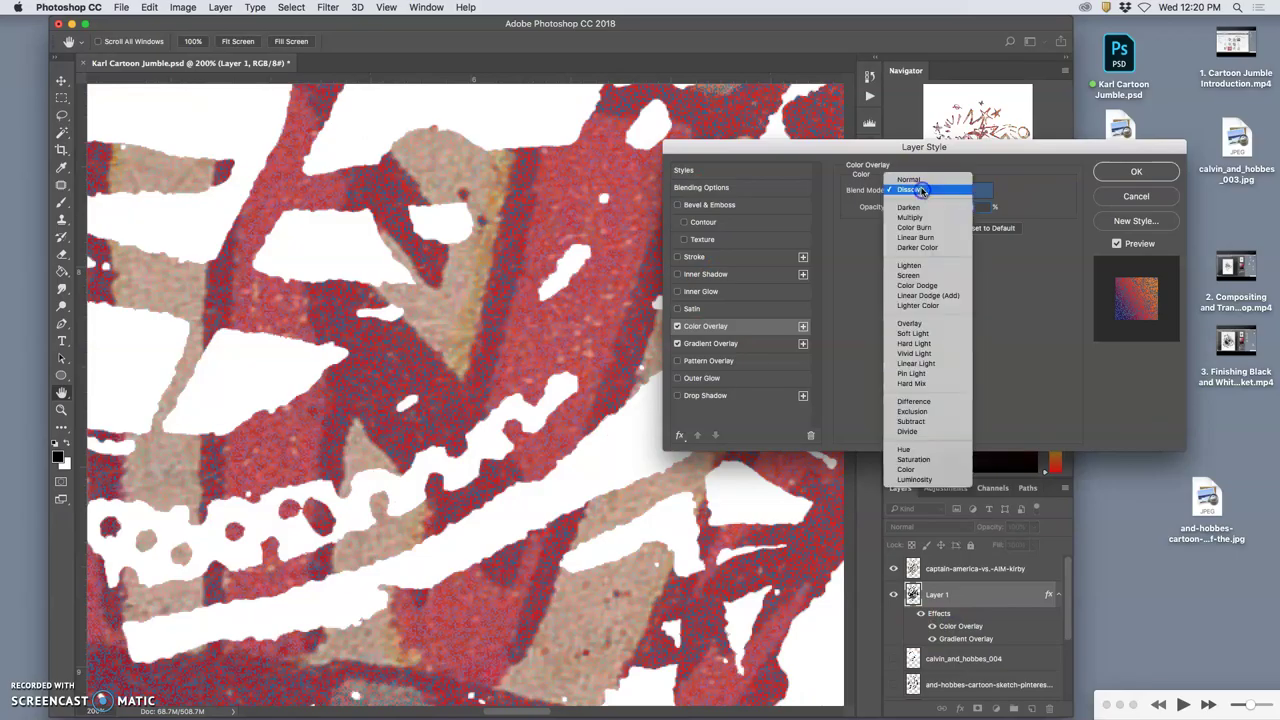
pyautogui.click(920, 180)
pyautogui.click(1133, 174)
pyautogui.press('w')
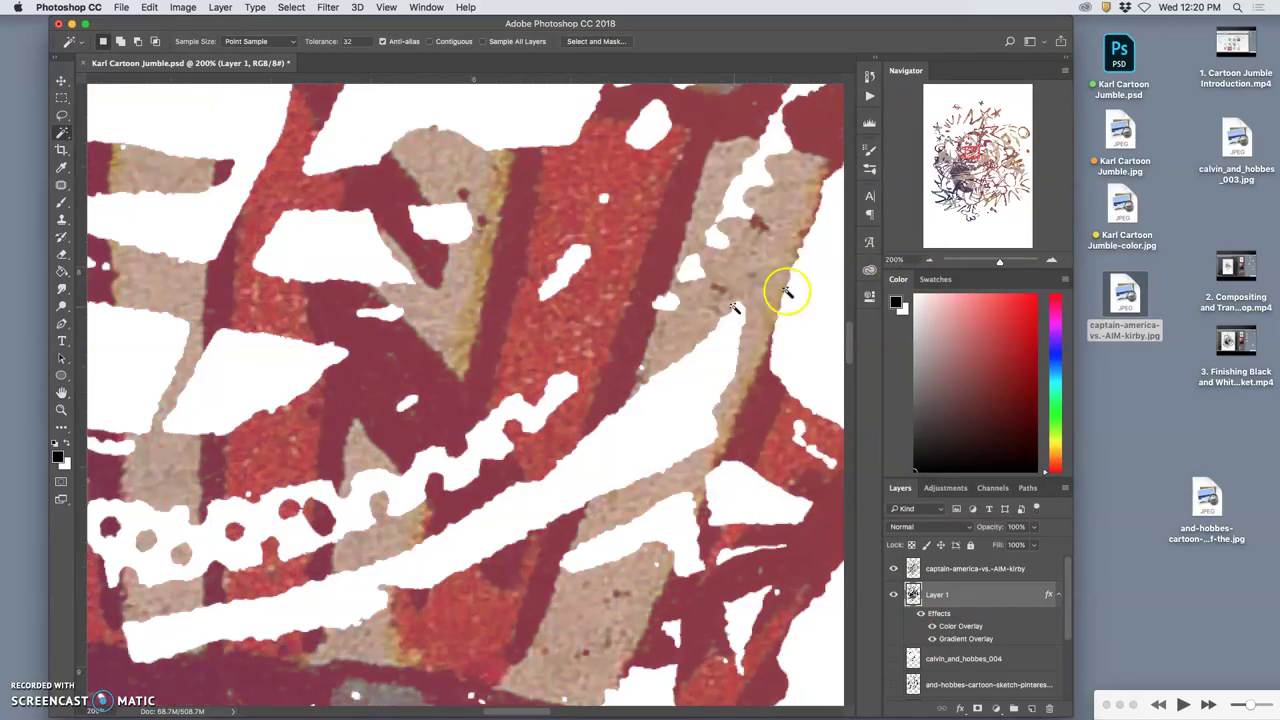
pyautogui.scroll(-8, 590, 357)
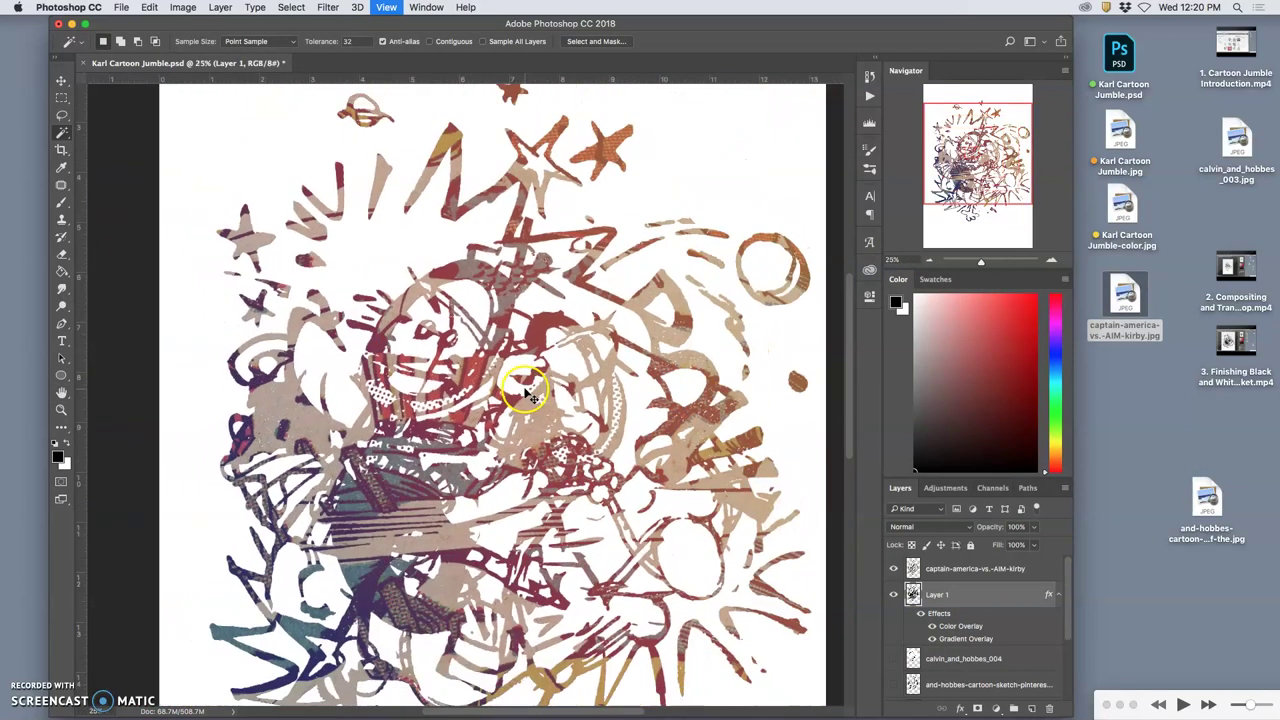
pyautogui.hscroll(3, 600, 390)
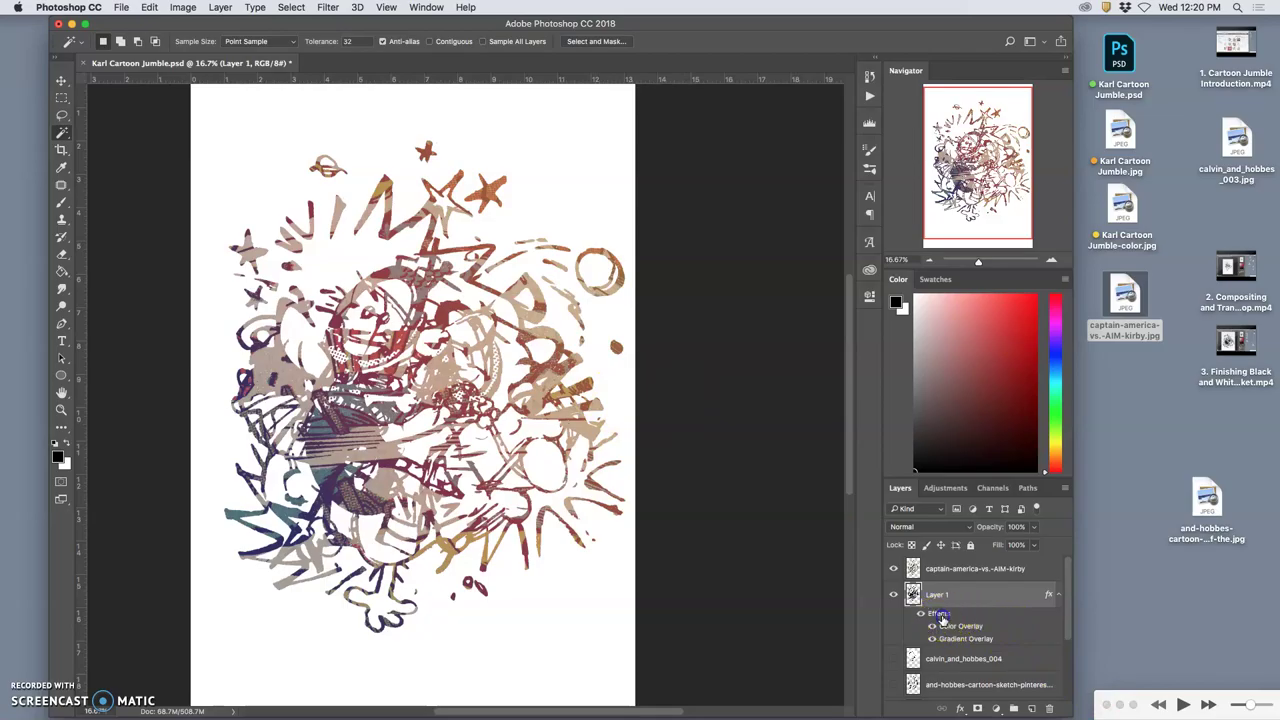
# Add a Drop Shadow effect to Layer 1.
pyautogui.doubleClick(938, 614)
pyautogui.click(677, 397)
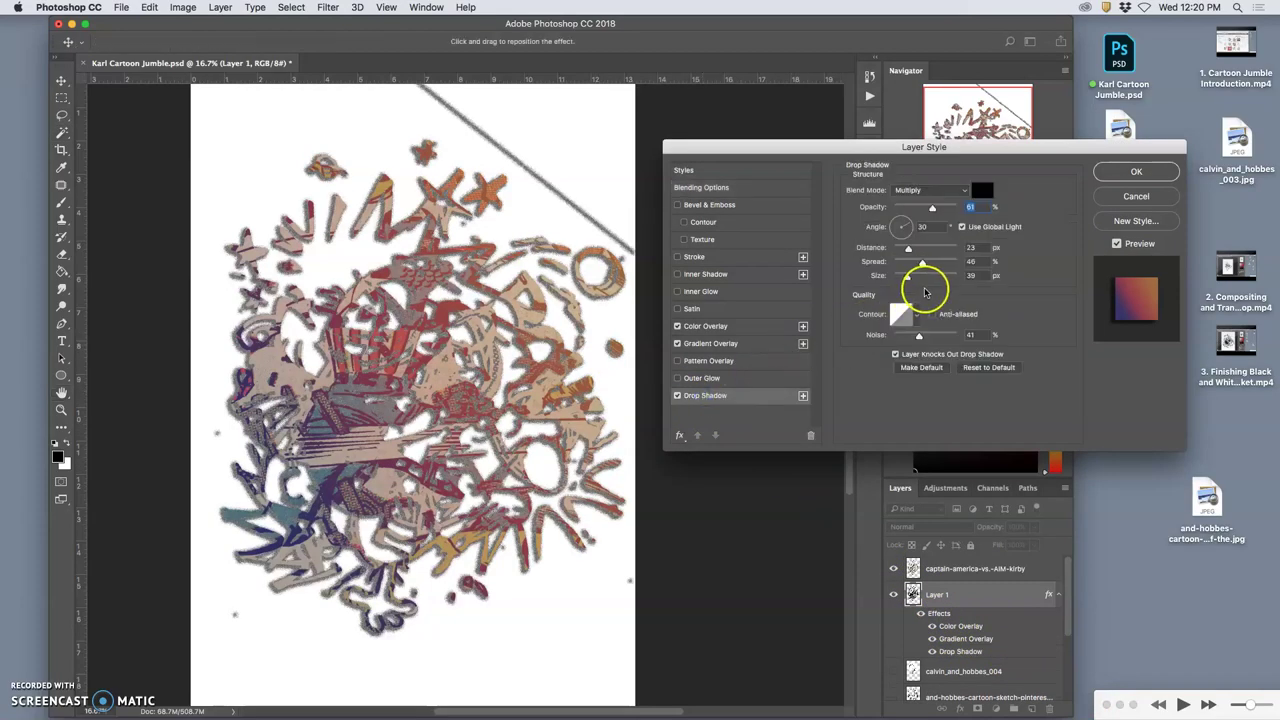
pyautogui.click(1135, 180)
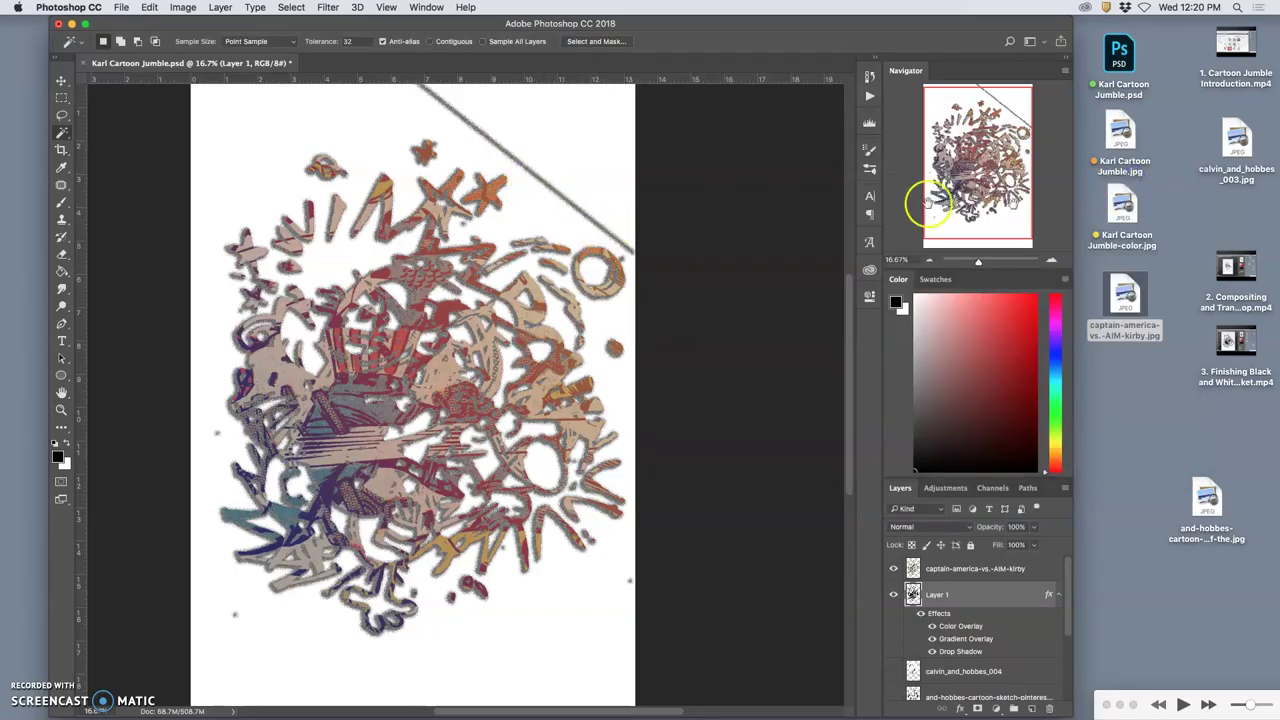
# Lasso-select the stray diagonal line across the page's top-right corner.
pyautogui.click(61, 115)
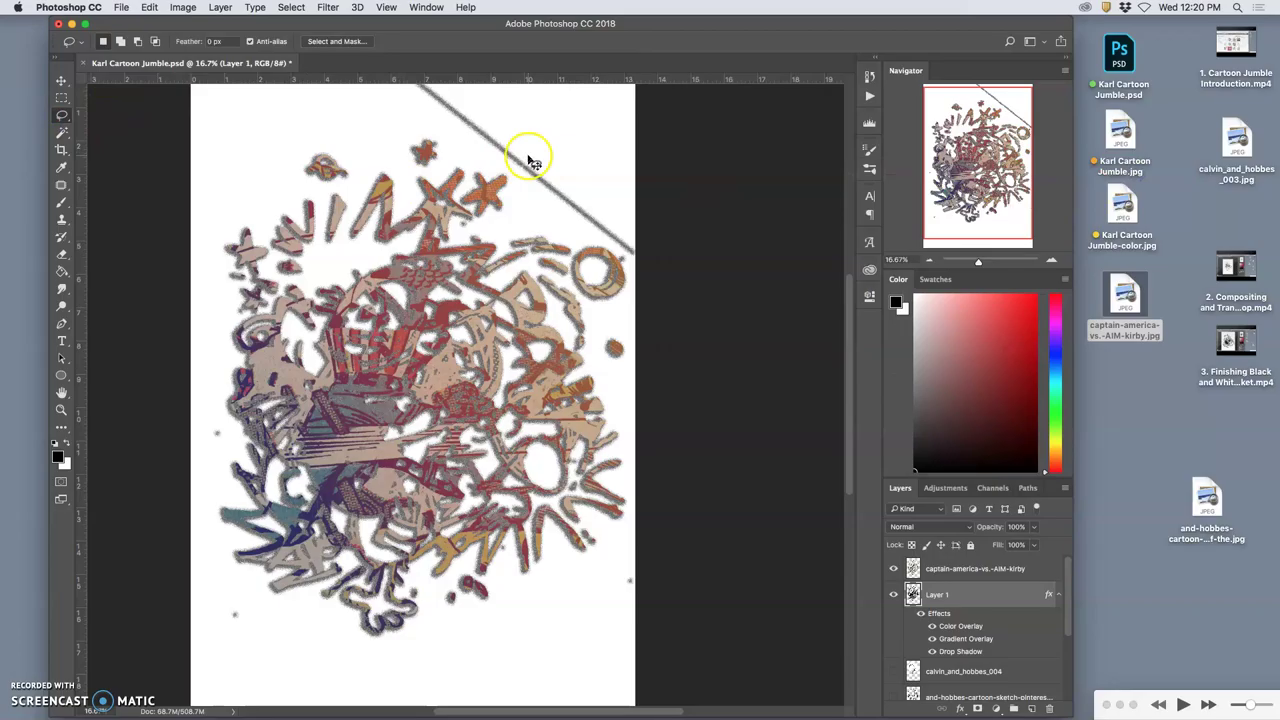
pyautogui.press('super+minus')
pyautogui.moveTo(481, 140); pyautogui.dragTo(481, 140)
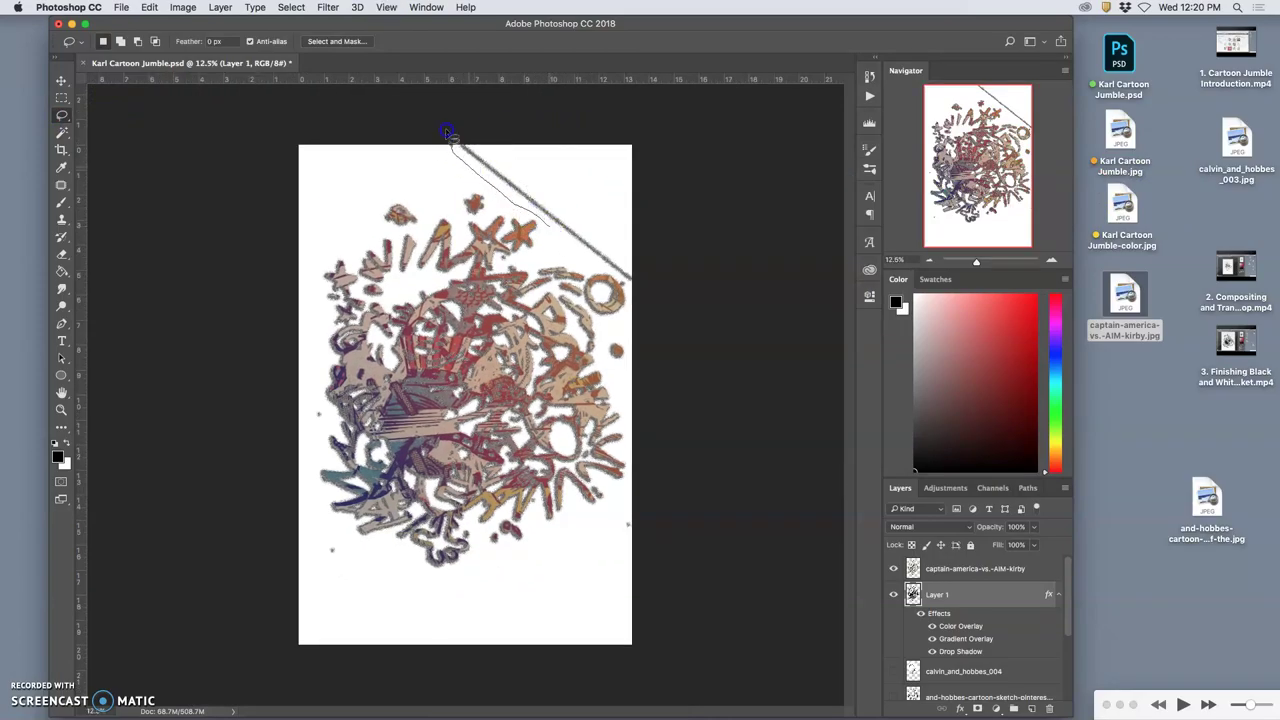
pyautogui.moveTo(449, 133)
pyautogui.mouseDown()
pyautogui.moveTo(516, 150)
pyautogui.moveTo(632, 228)
pyautogui.moveTo(658, 266)
pyautogui.moveTo(634, 285)
pyautogui.moveTo(570, 240)
pyautogui.mouseUp()
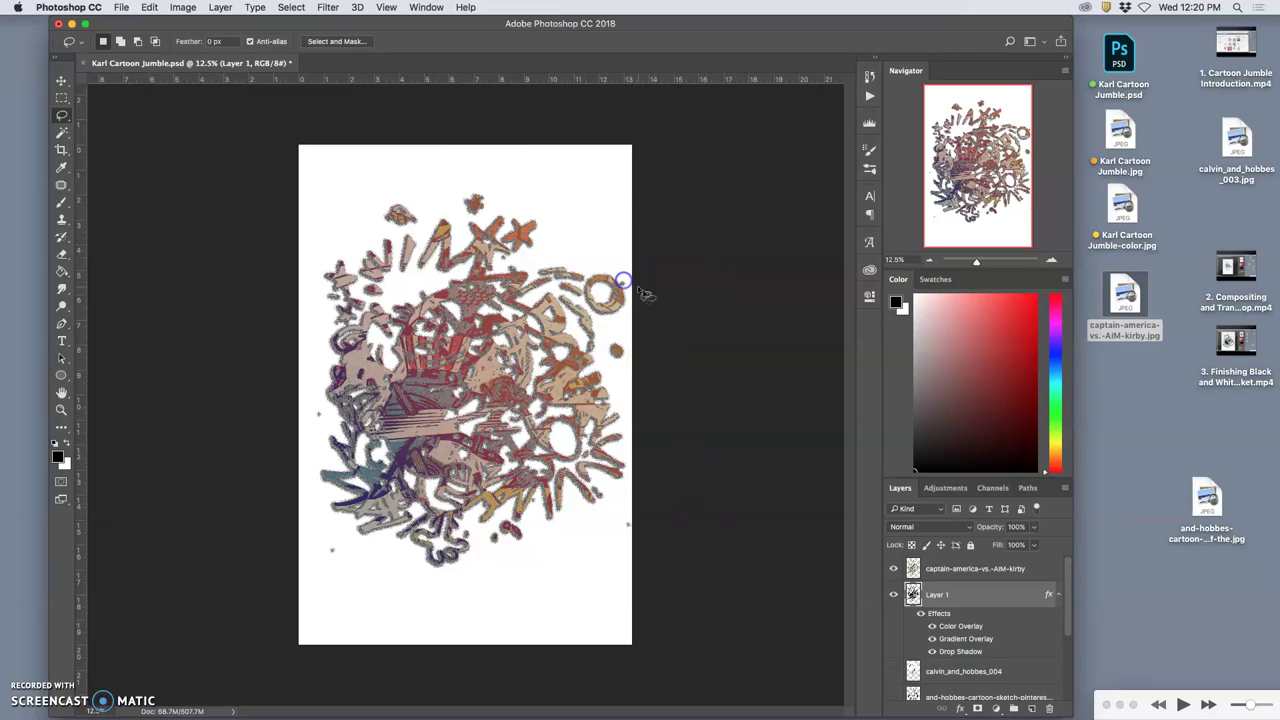
# Lower the drop shadow to 23% opacity and 27% spread, then zoom in to inspect.
pyautogui.doubleClick(966, 652)
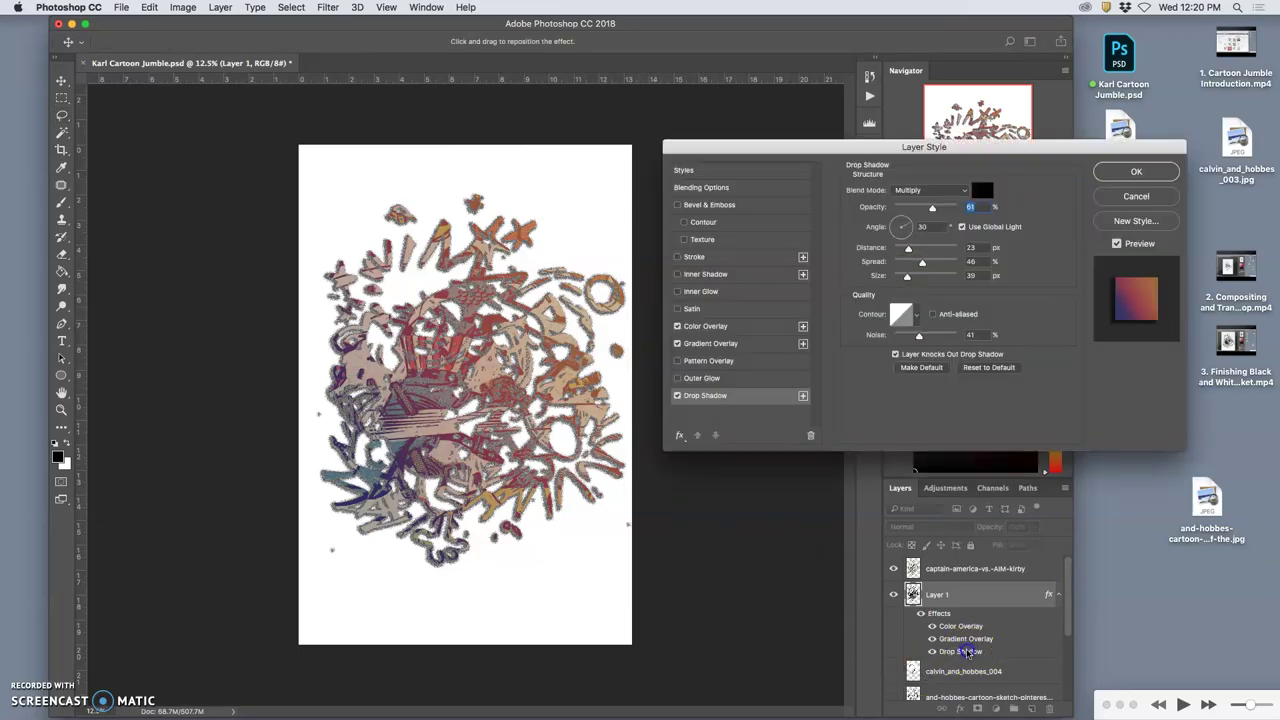
pyautogui.moveTo(930, 208); pyautogui.dragTo(908, 208)
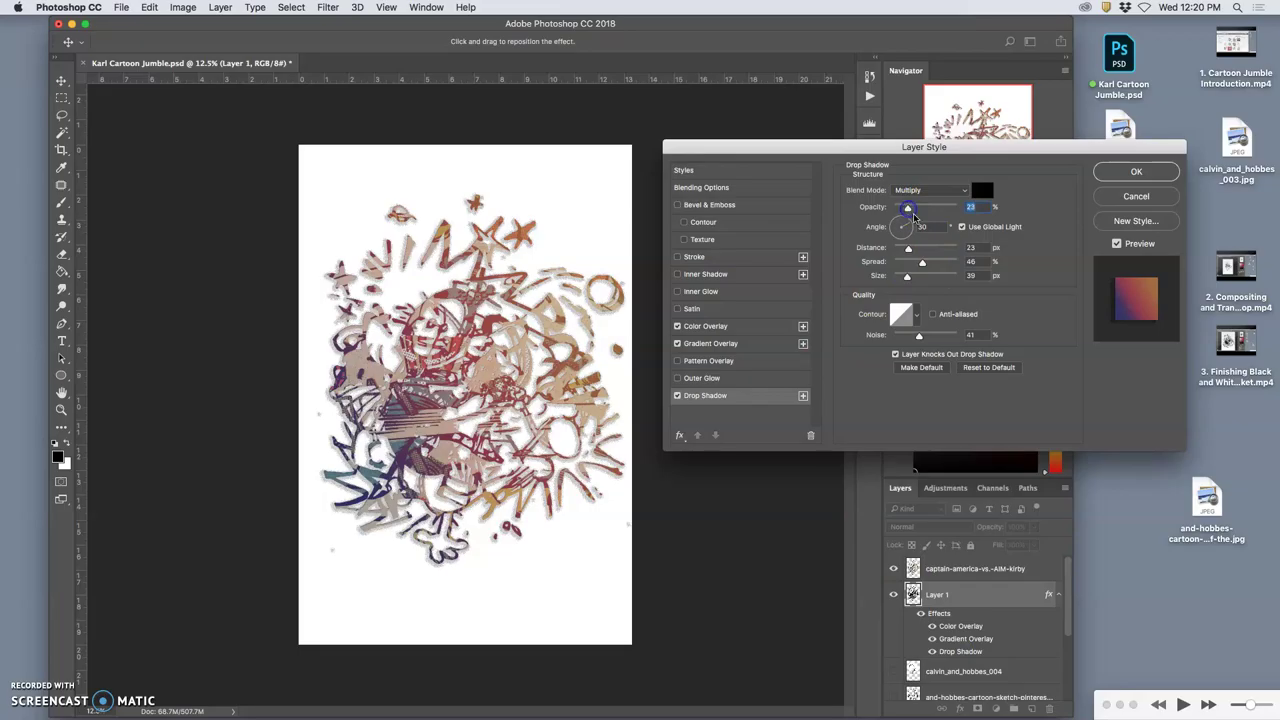
pyautogui.click(921, 263)
pyautogui.moveTo(922, 264); pyautogui.dragTo(900, 278)
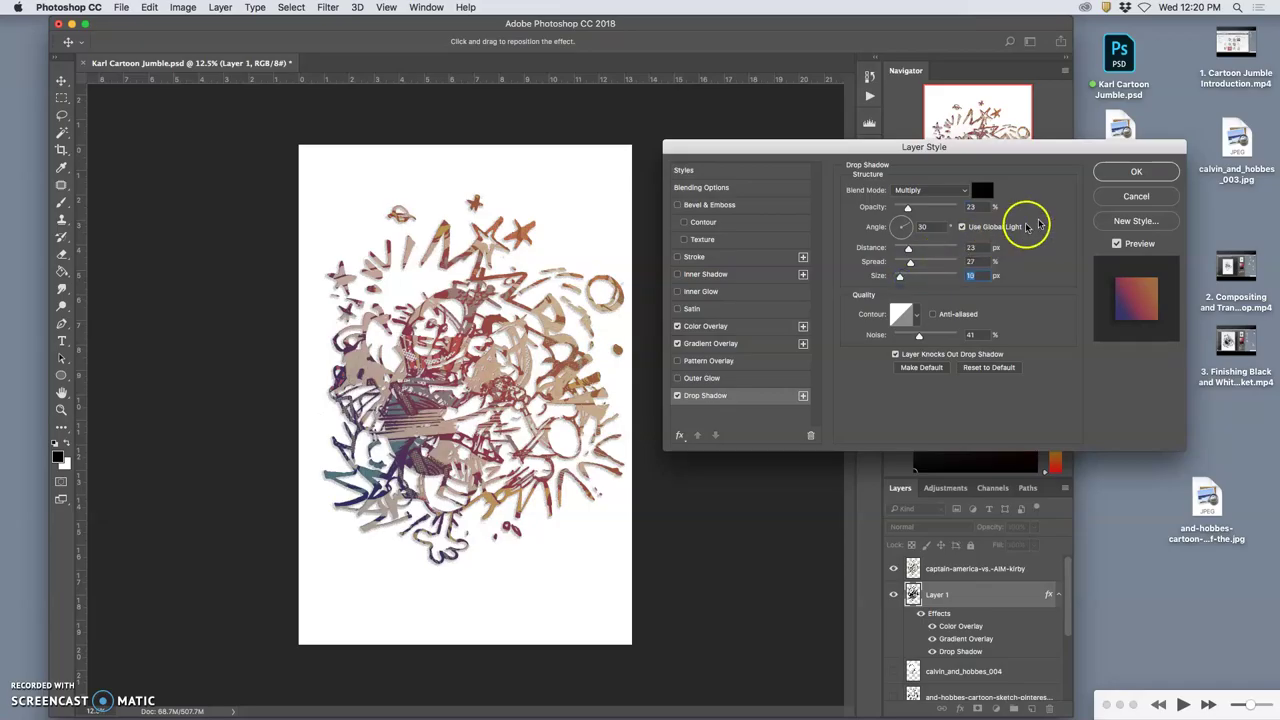
pyautogui.click(1120, 172)
pyautogui.press('super+equal')
pyautogui.press('super+equal')
pyautogui.press('super+equal')
pyautogui.press('super+equal')
pyautogui.press('super+equal')
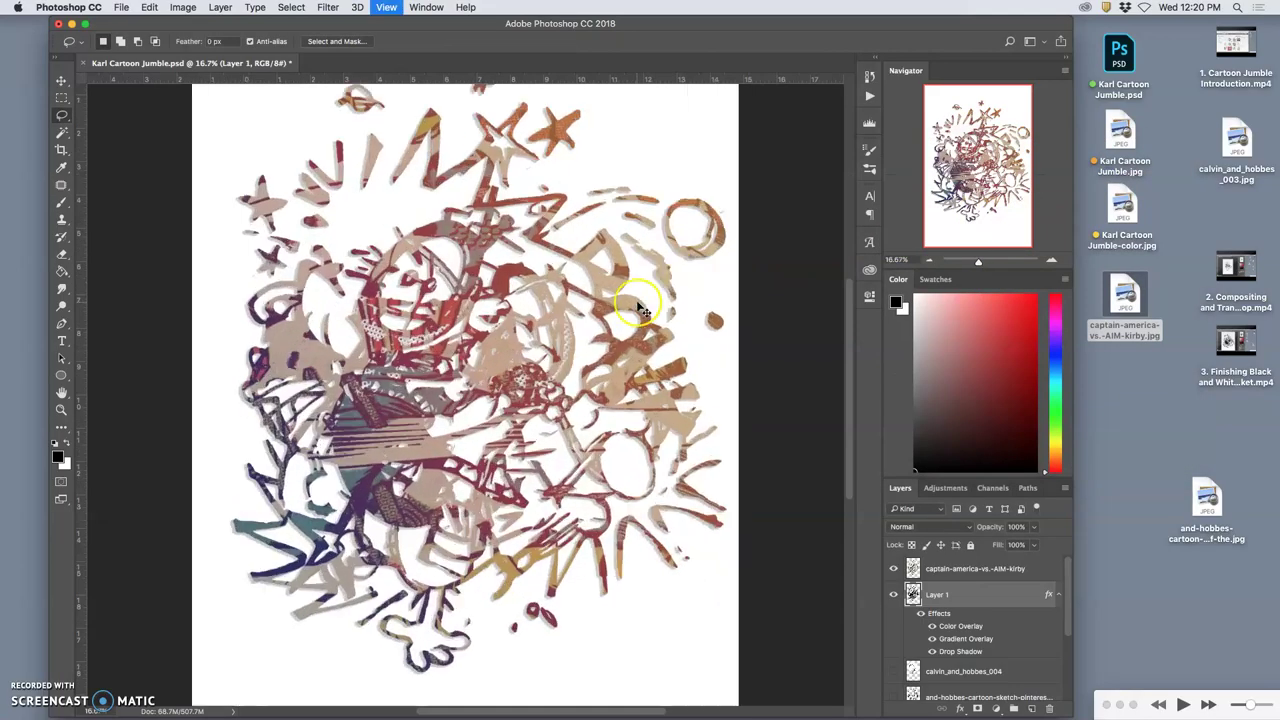
pyautogui.press('super+equal')
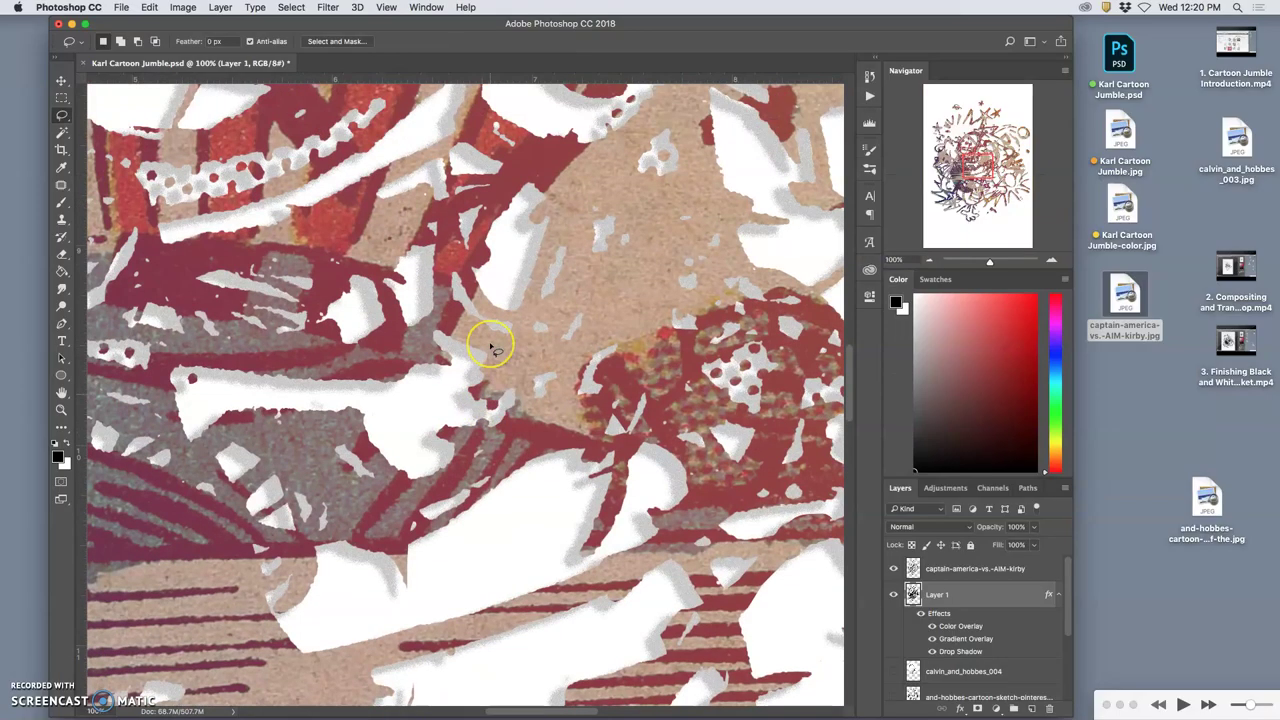
pyautogui.hscroll(-10, 492, 347)
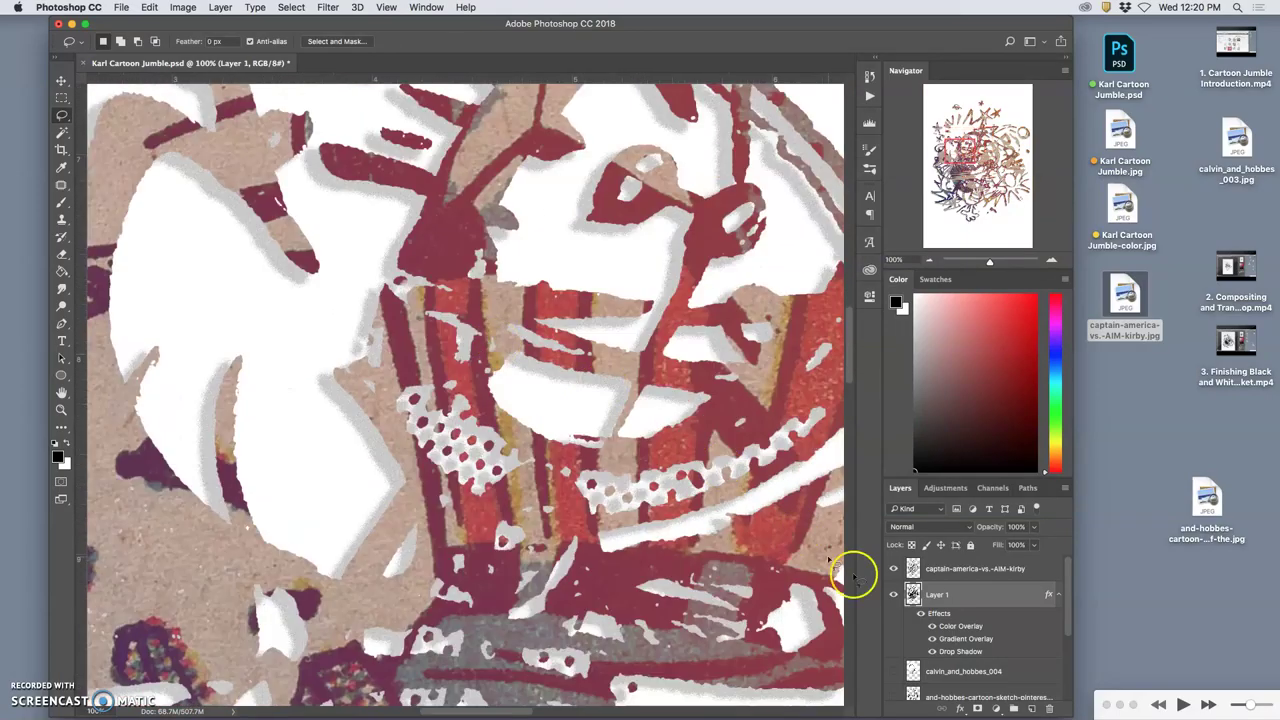
# Reduce the drop shadow further to 15% opacity and a 12 px distance.
pyautogui.click(957, 652)
pyautogui.doubleClick(957, 651)
pyautogui.moveTo(908, 209); pyautogui.dragTo(900, 209)
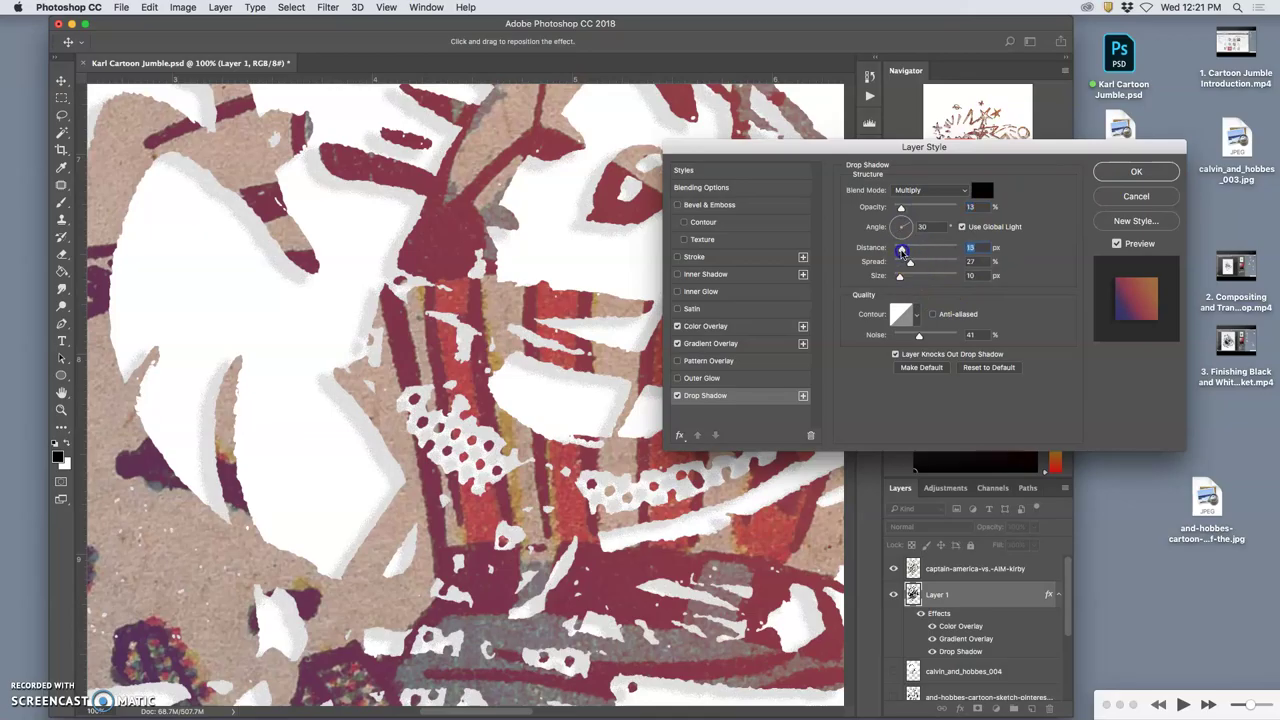
pyautogui.moveTo(908, 249); pyautogui.dragTo(901, 251)
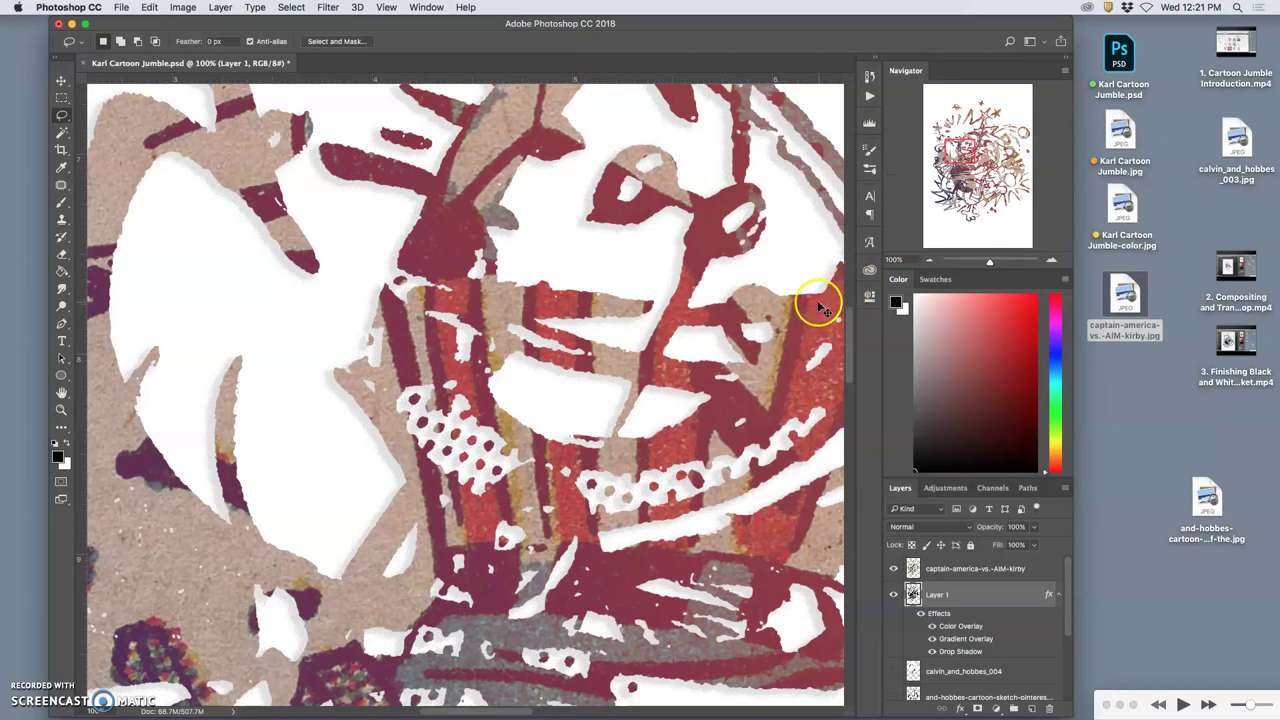
pyautogui.scroll(-5, 818, 308)
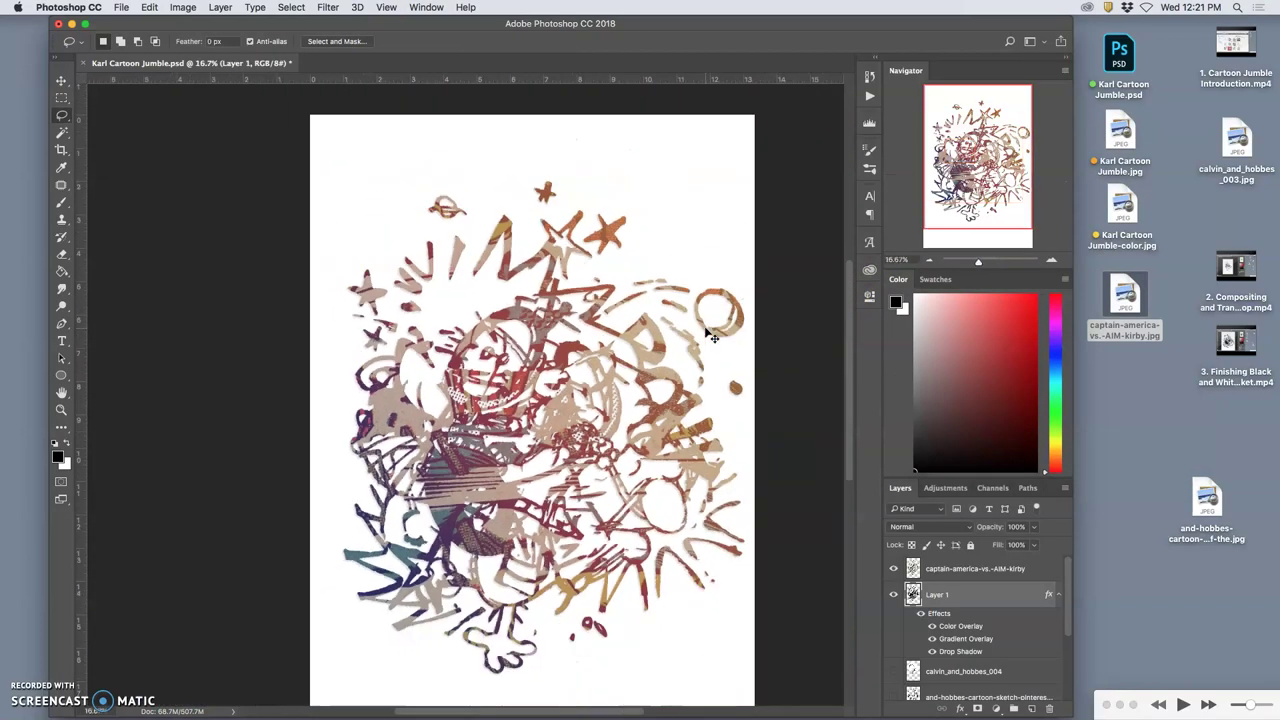
pyautogui.scroll(-1, 740, 348)
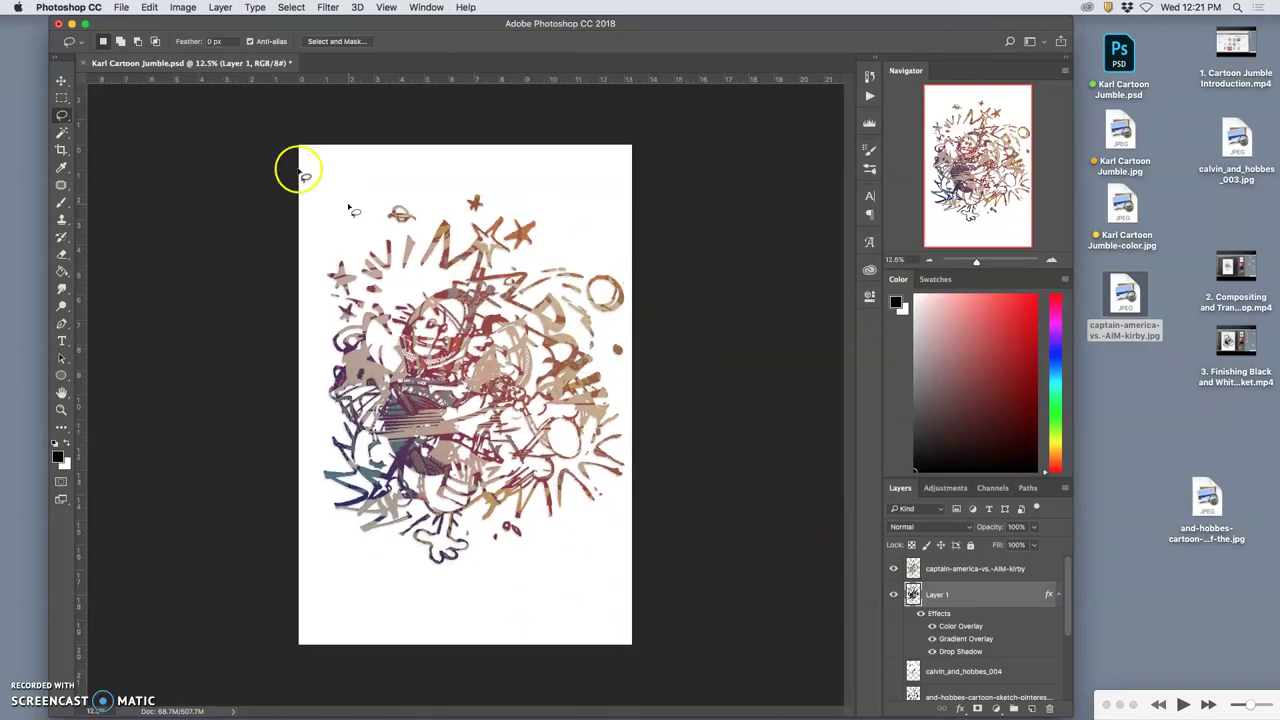
# Save the layered document, then a Maximum-quality JPEG copy 'Karl Cartoon Jumble-color 2.jpg' on the desktop.
pyautogui.click(121, 8)
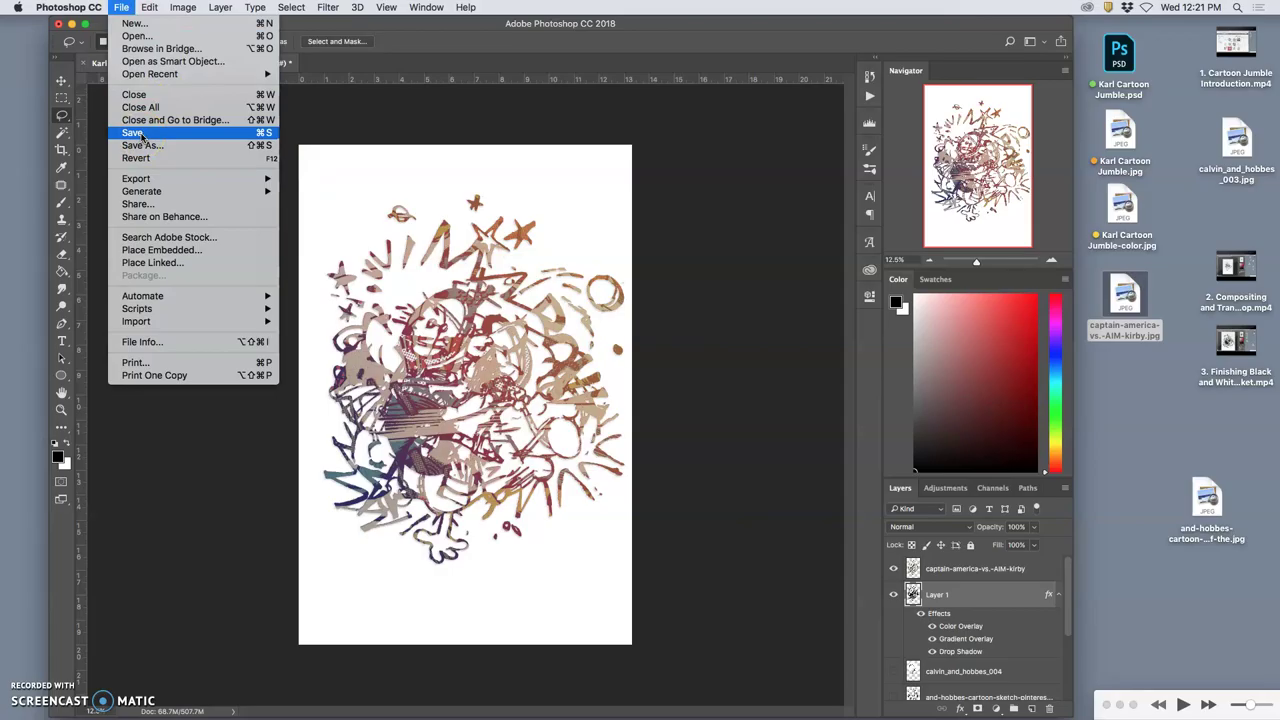
pyautogui.click(133, 132)
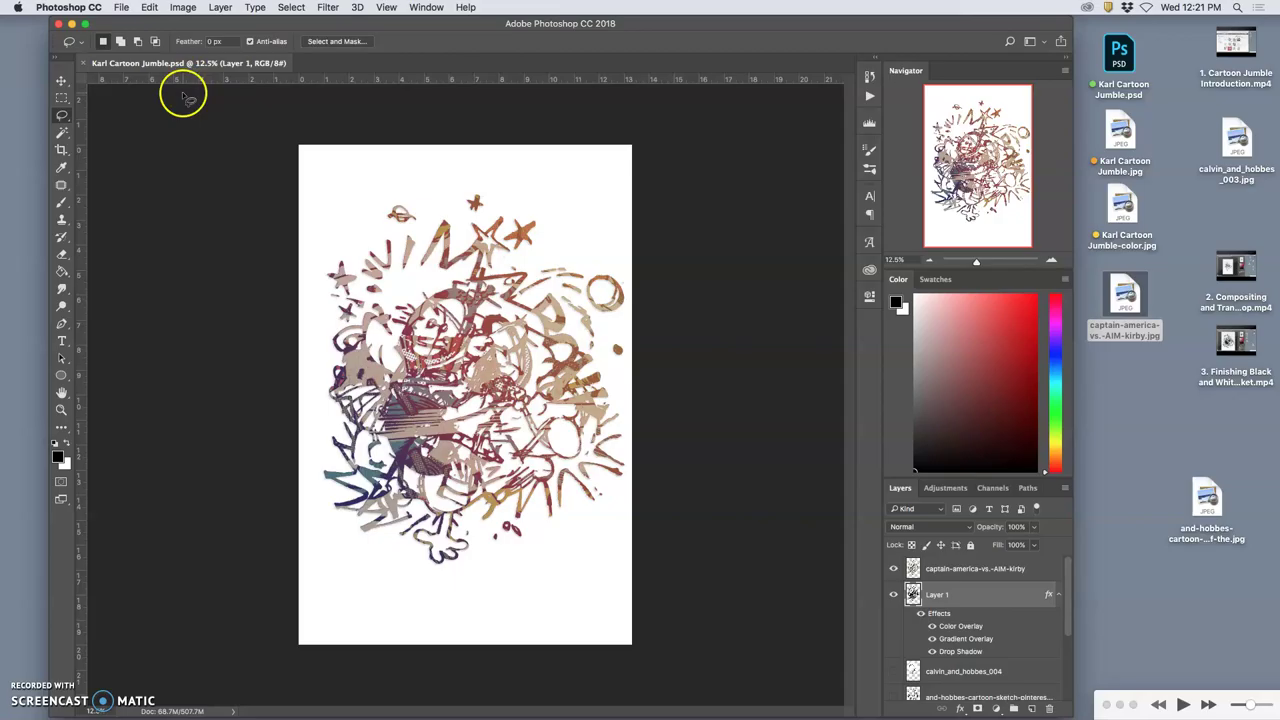
pyautogui.click(121, 8)
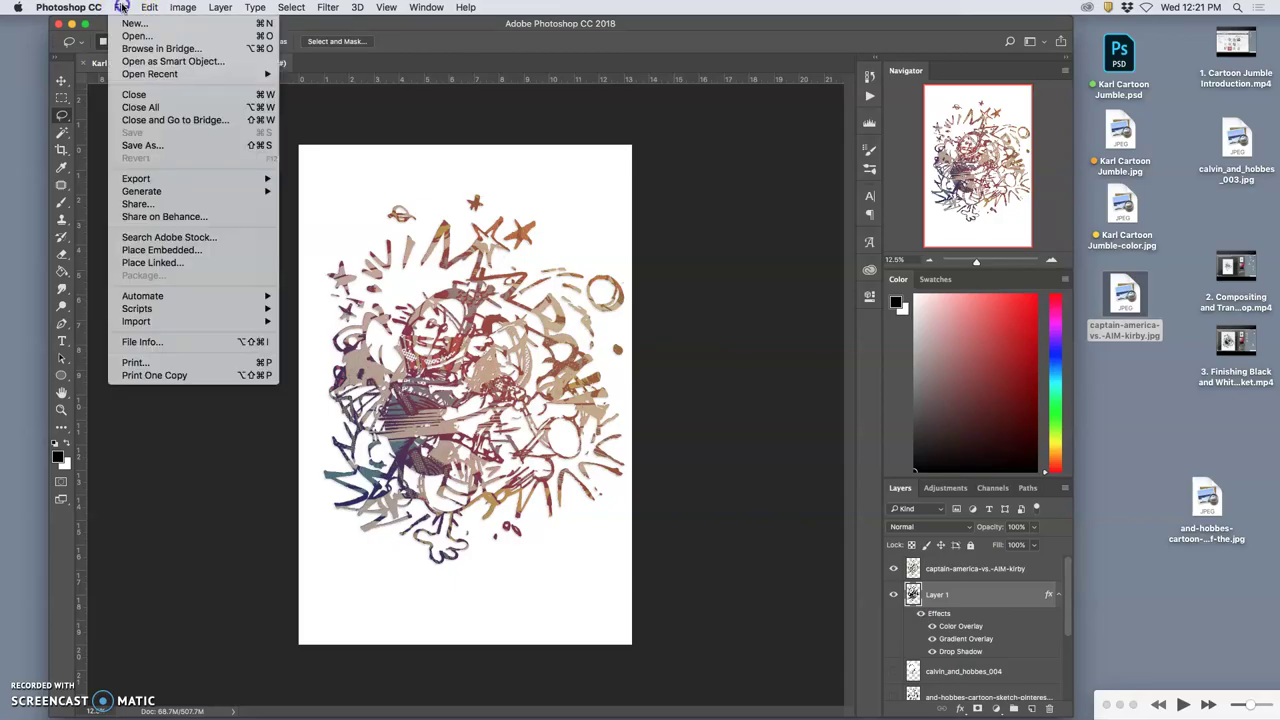
pyautogui.click(148, 145)
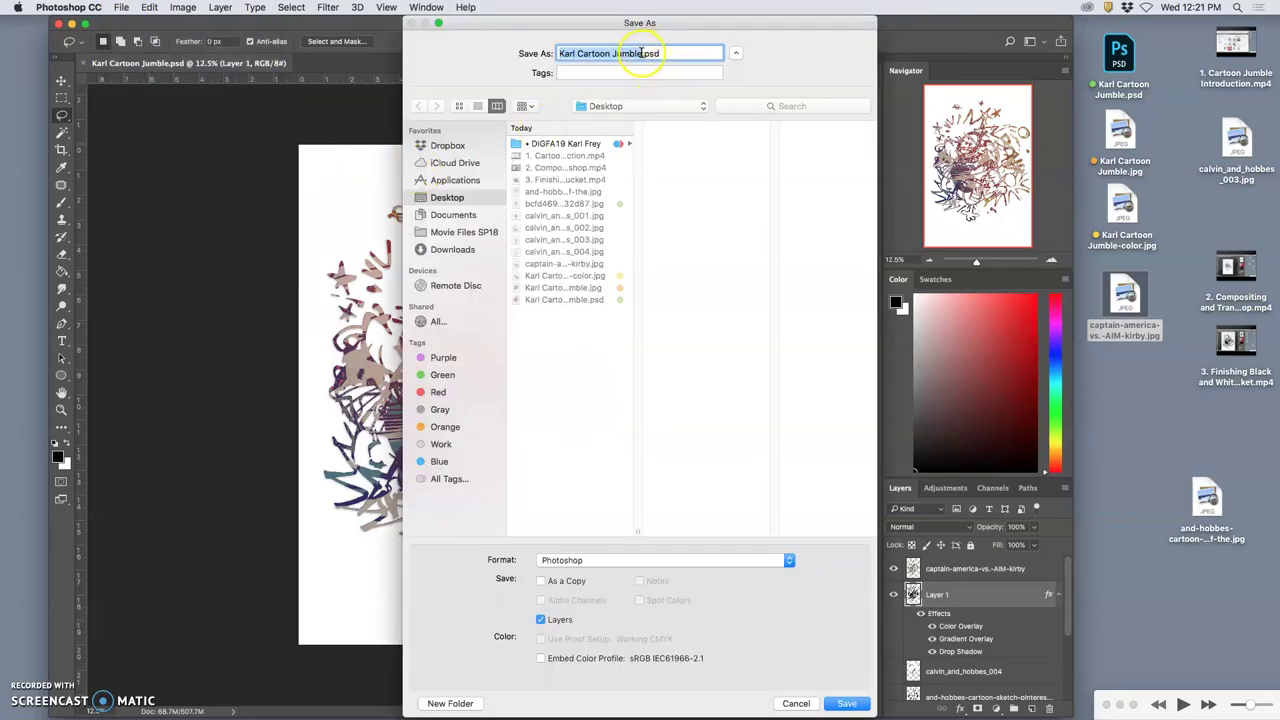
pyautogui.click(645, 53)
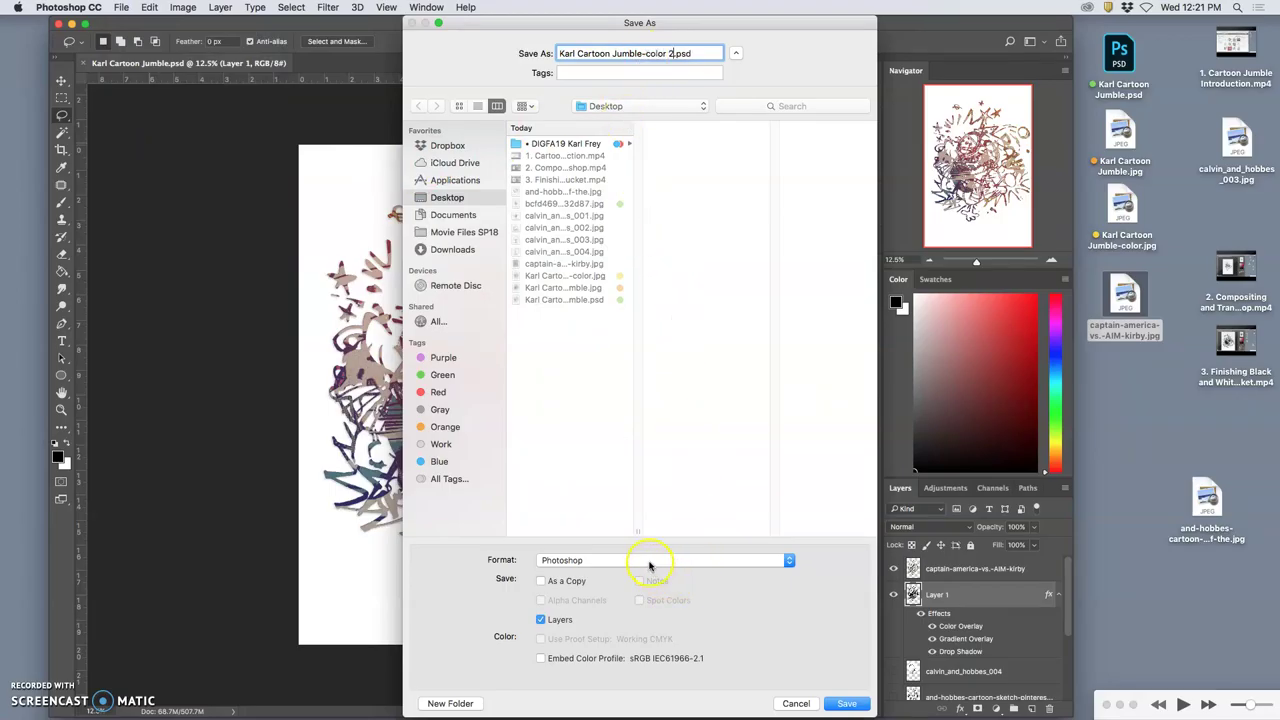
pyautogui.click(649, 560)
pyautogui.click(615, 607)
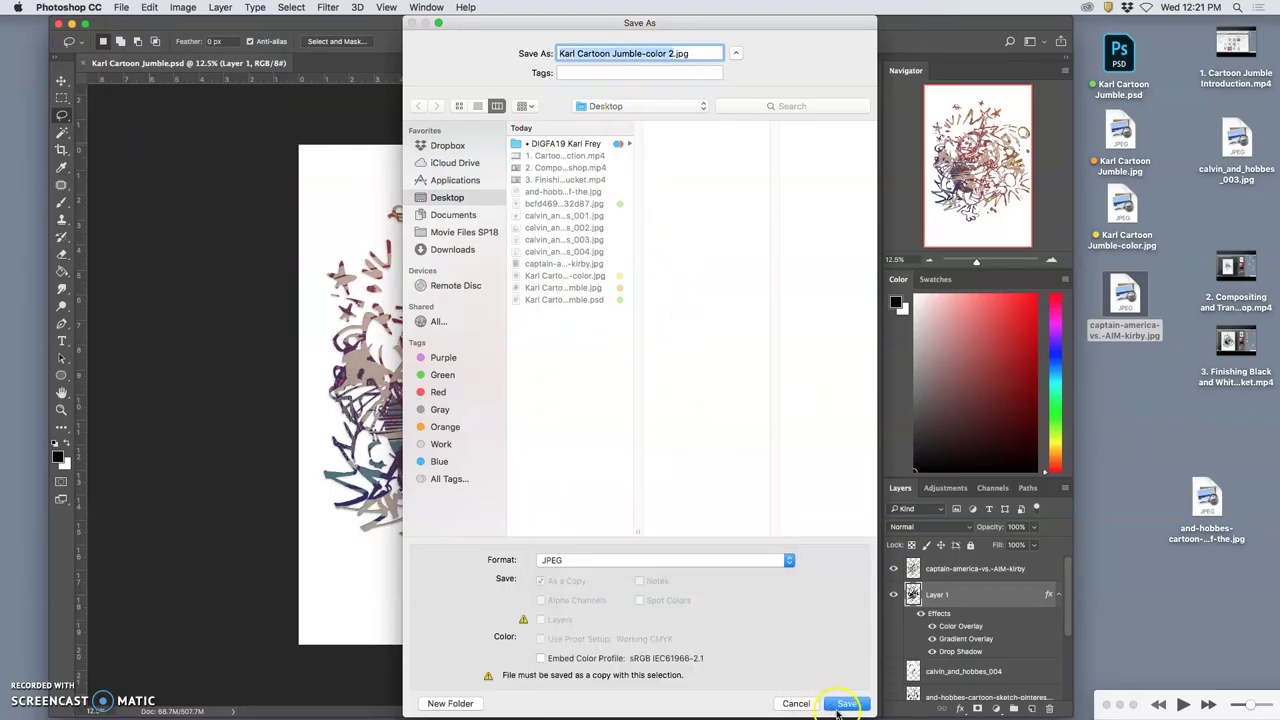
pyautogui.click(846, 704)
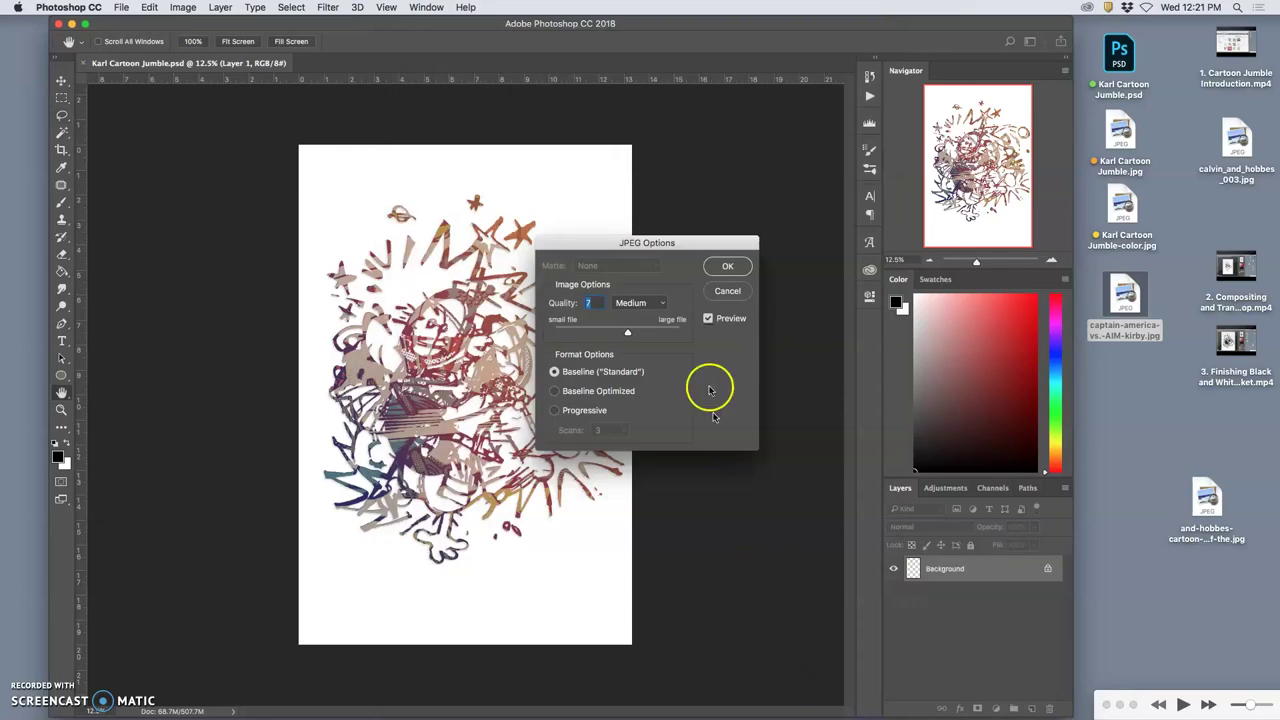
pyautogui.moveTo(628, 331); pyautogui.dragTo(652, 331)
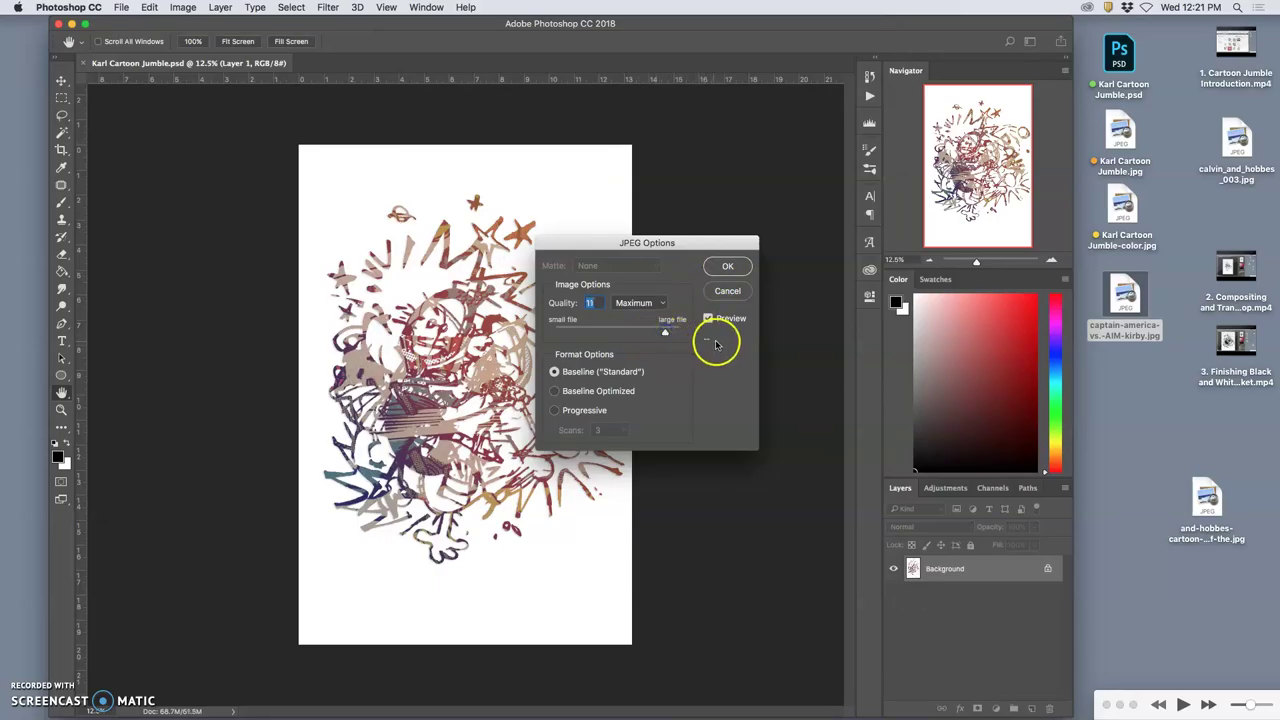
pyautogui.click(728, 267)
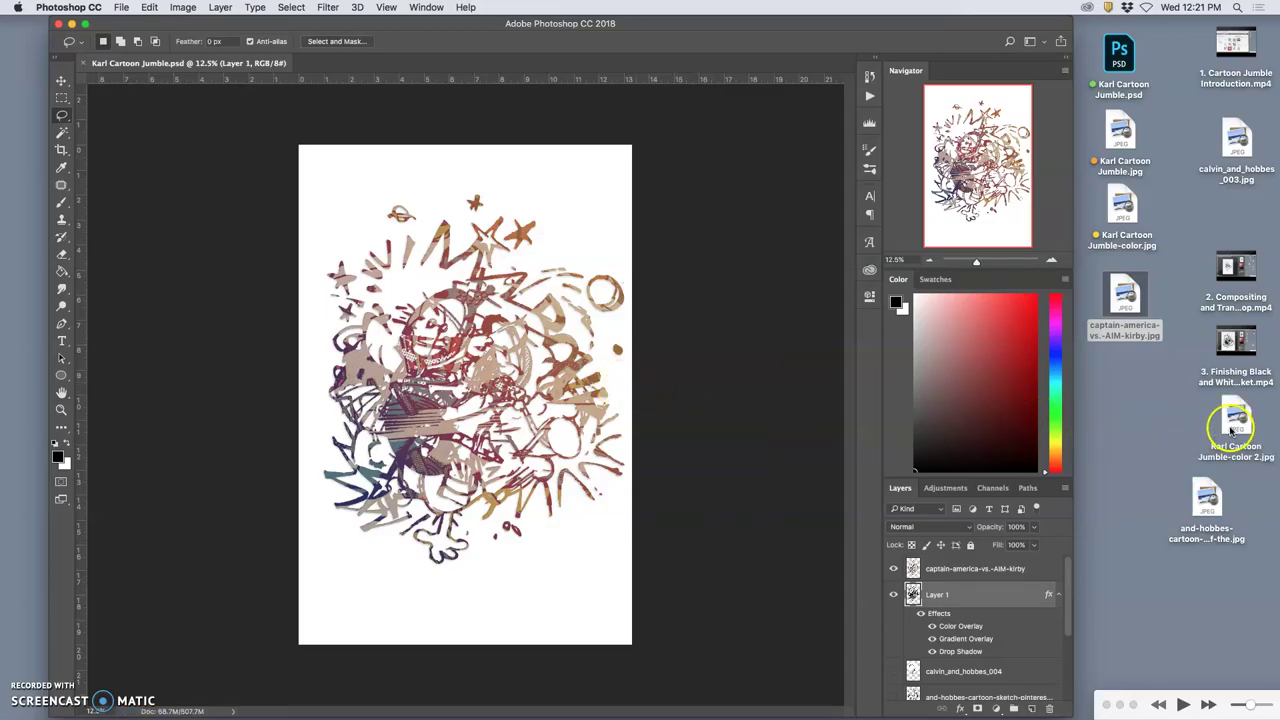
# Tag Karl Cartoon Jumble-color 2.jpg yellow and position it below Karl Cartoon Jumble-color.jpg.
pyautogui.click(1218, 428)
pyautogui.moveTo(1218, 428); pyautogui.dragTo(1133, 398)
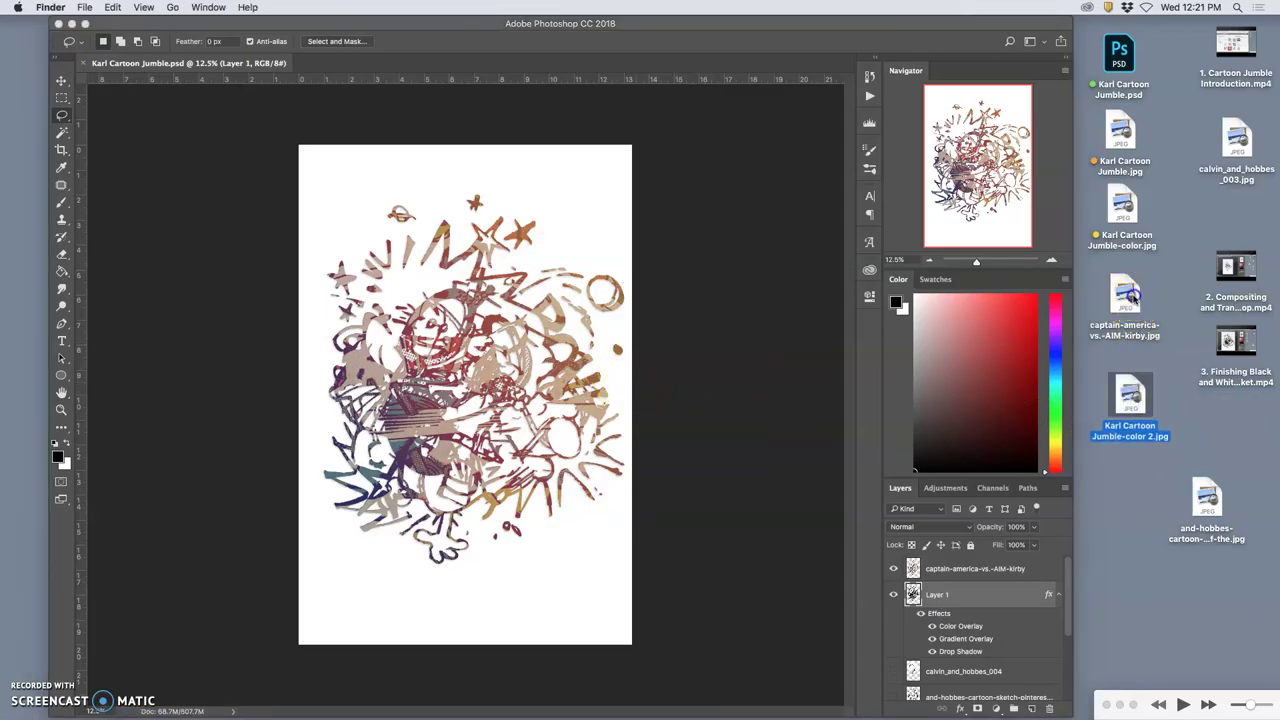
pyautogui.moveTo(1131, 293); pyautogui.dragTo(1156, 570)
pyautogui.rightClick(1132, 402)
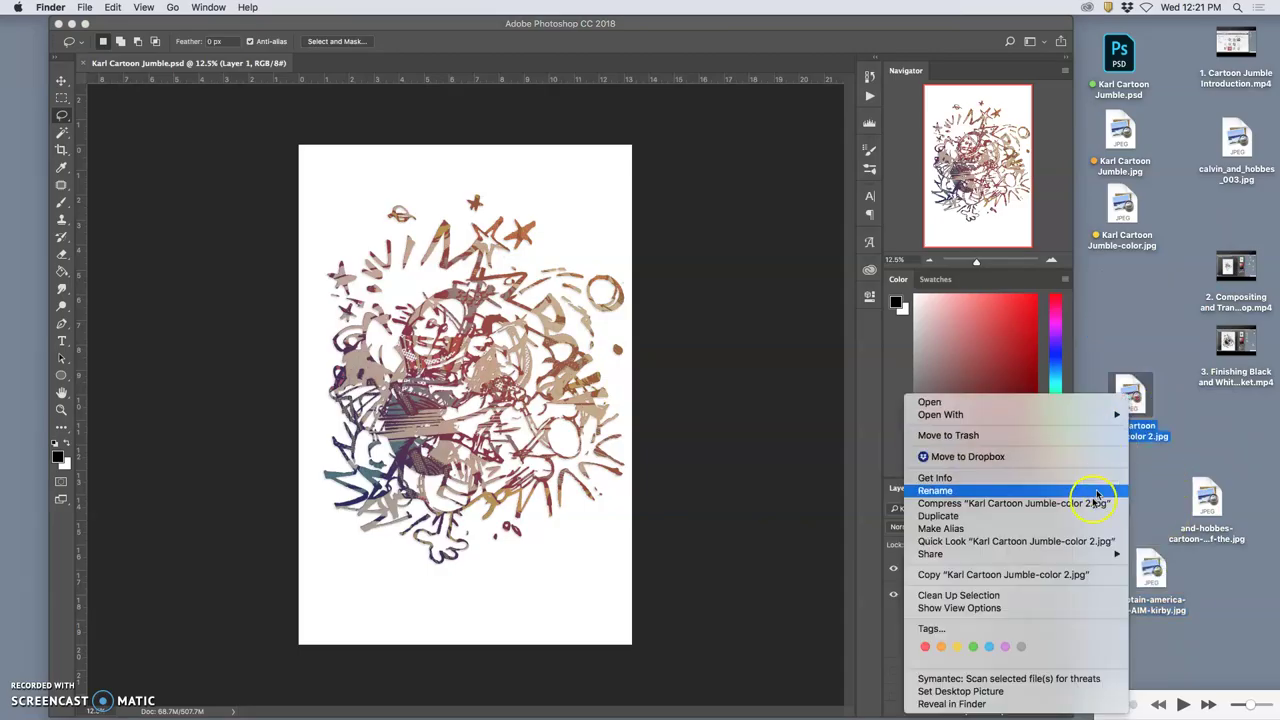
pyautogui.click(955, 648)
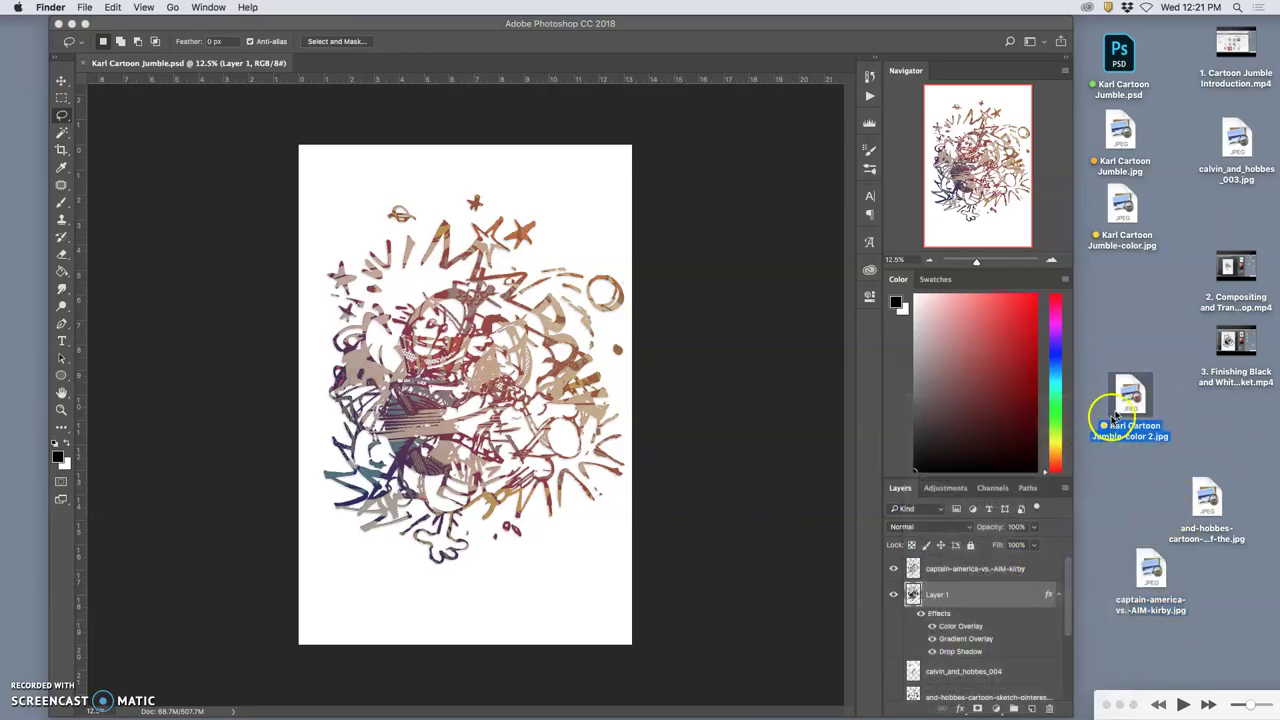
pyautogui.moveTo(1122, 400); pyautogui.dragTo(1121, 290)
pyautogui.click(1158, 295)
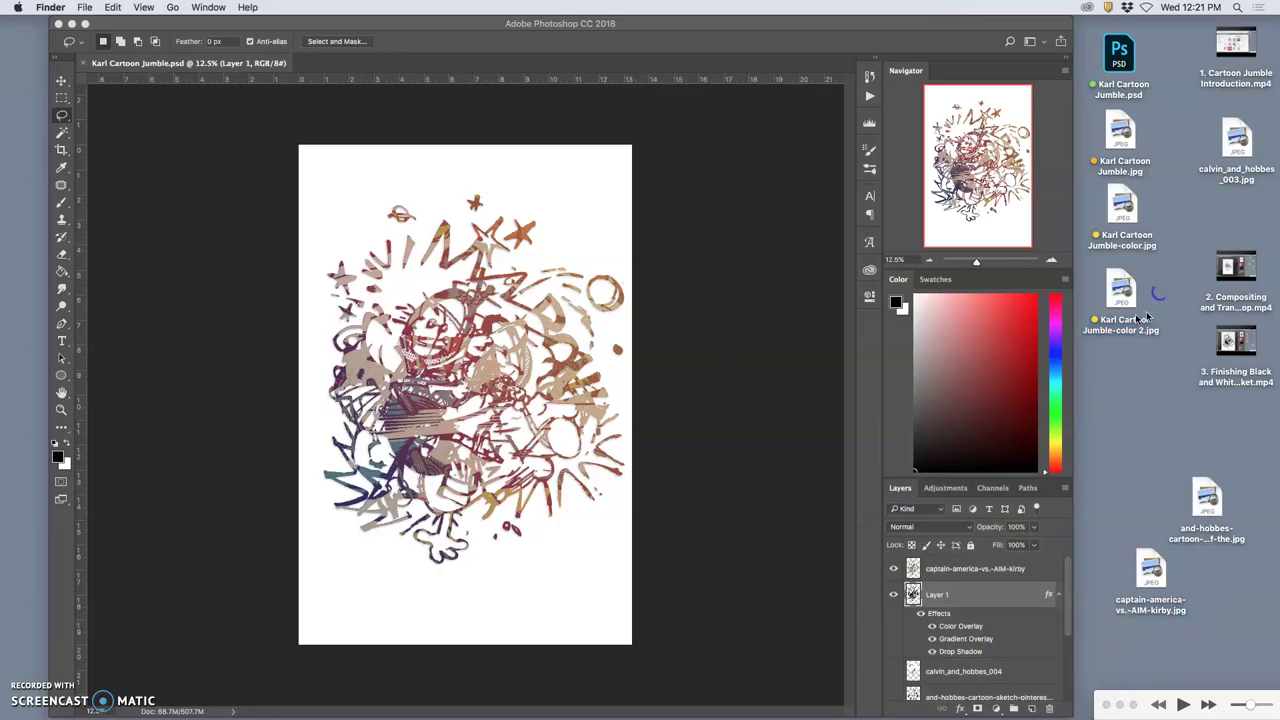
# Drag Karl Cartoon Jumble-color 2.jpg into the Instructor Demonstrations album to upload it.
pyautogui.moveTo(770, 712)
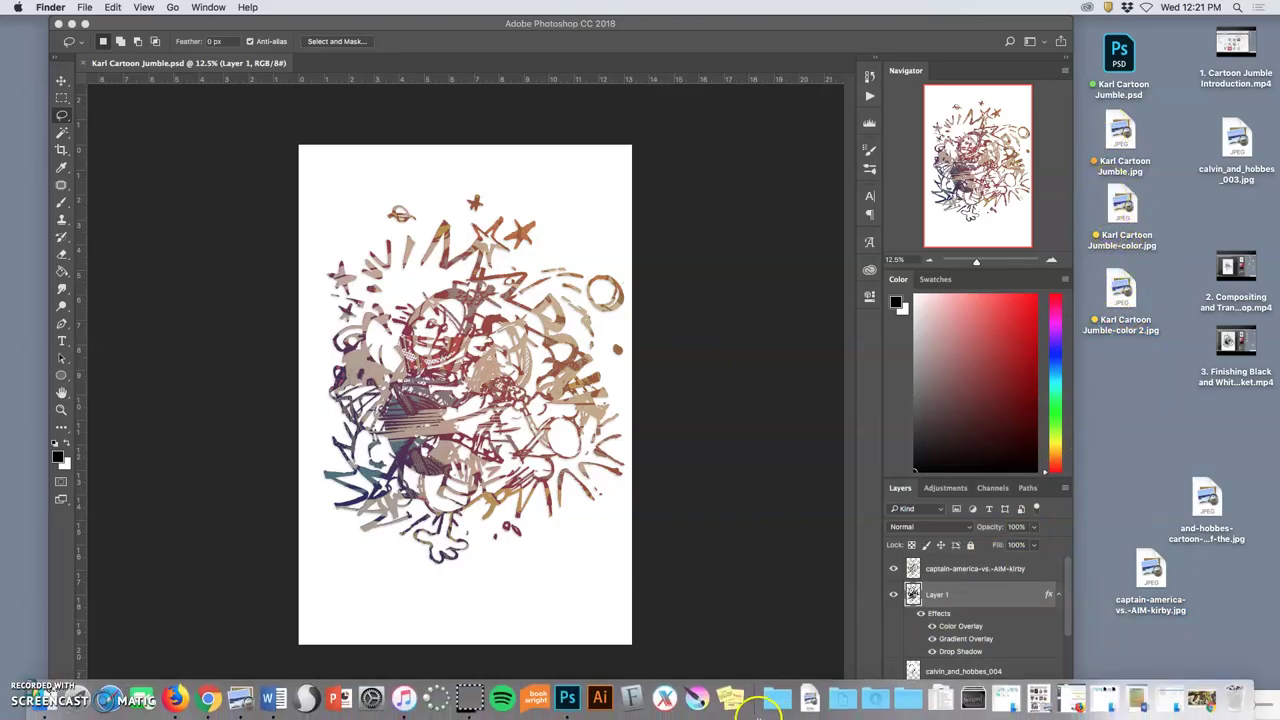
pyautogui.click(208, 698)
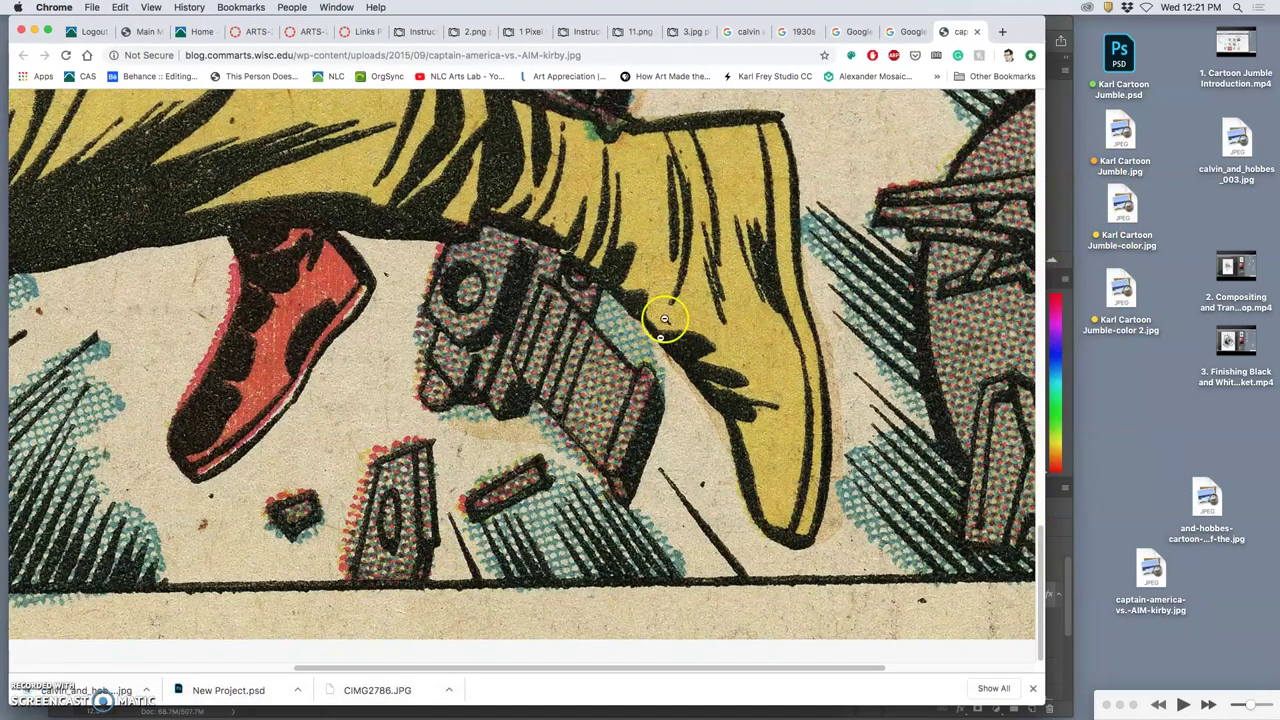
pyautogui.click(690, 32)
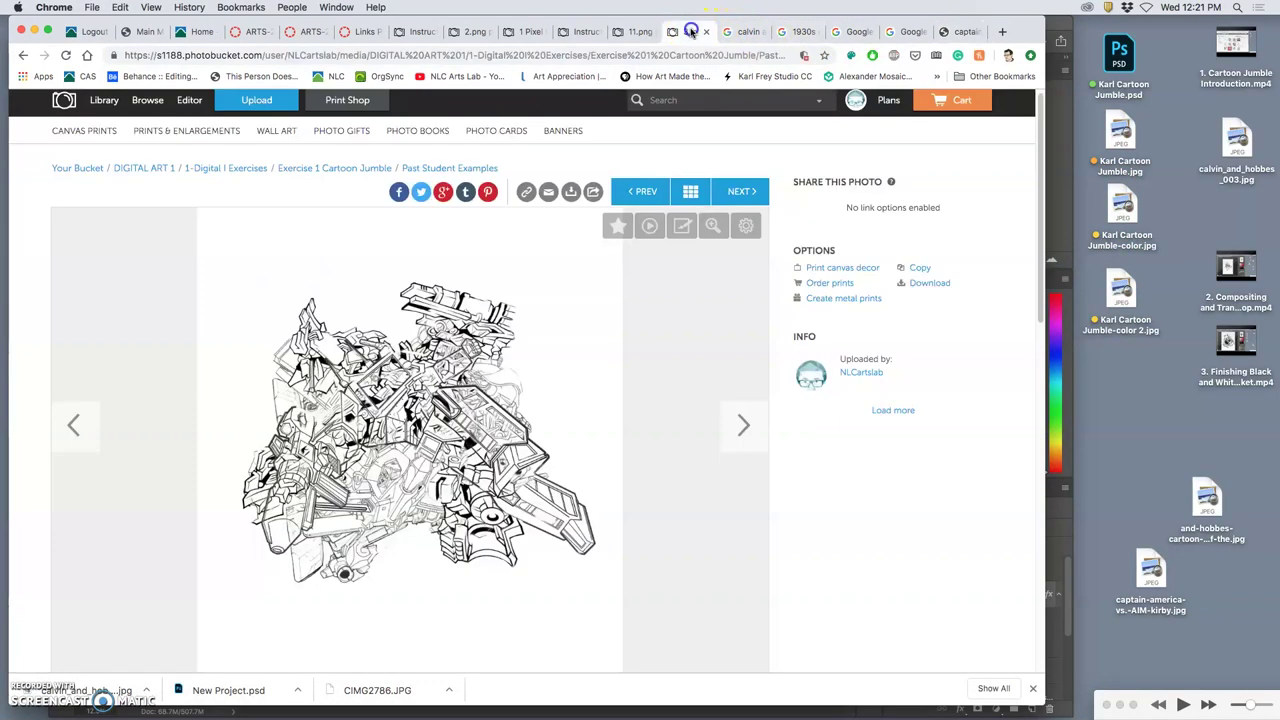
pyautogui.click(645, 32)
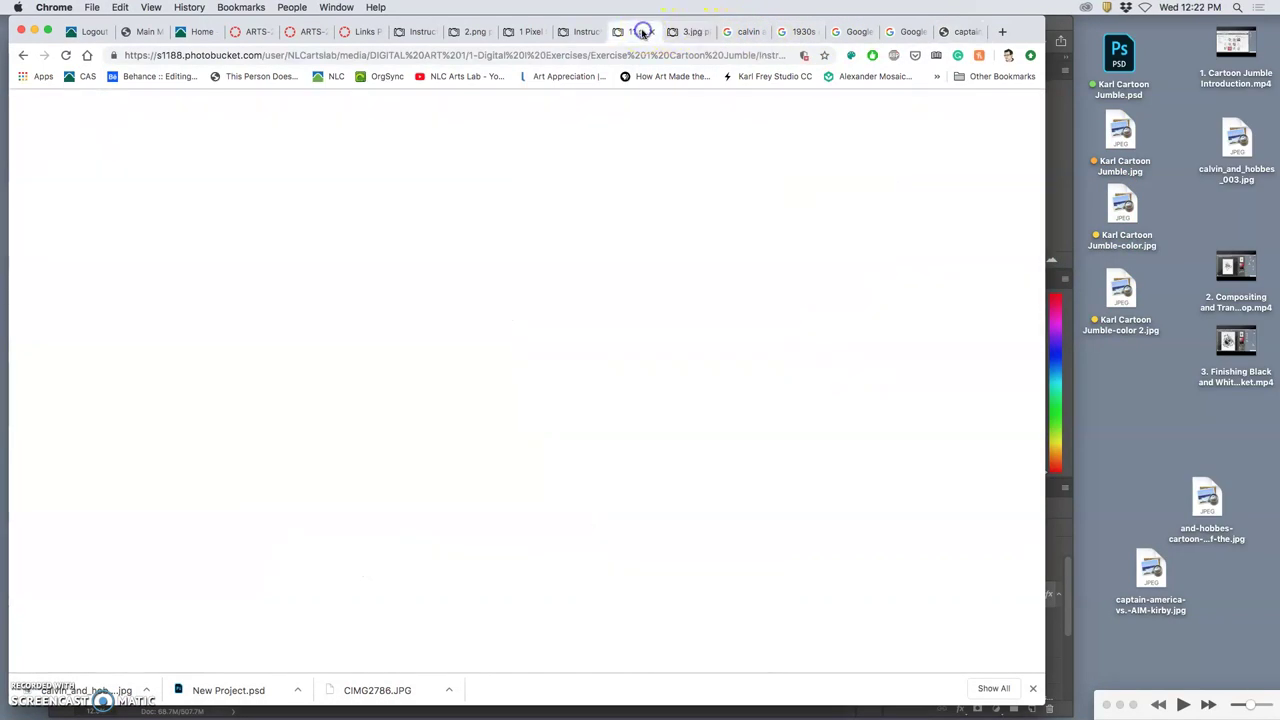
pyautogui.click(590, 33)
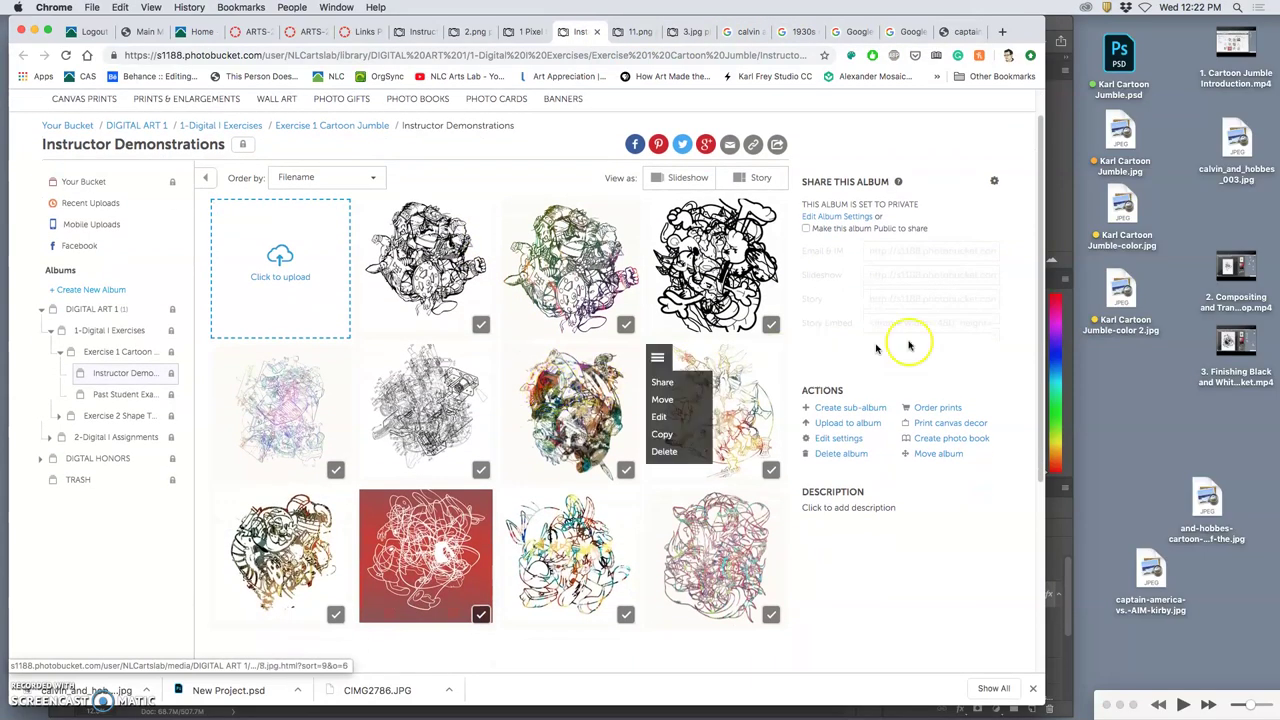
pyautogui.moveTo(1121, 290); pyautogui.dragTo(330, 285)
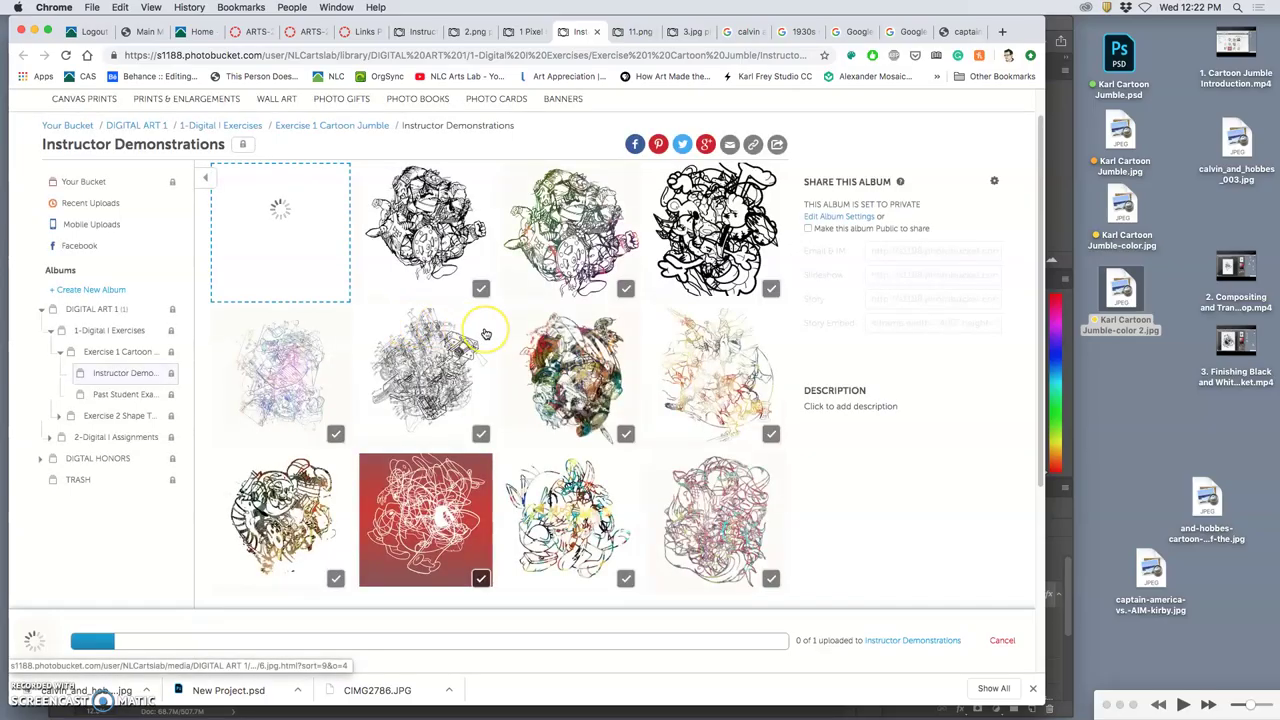
# Close the three unneeded extra browser tabs.
pyautogui.click(424, 31)
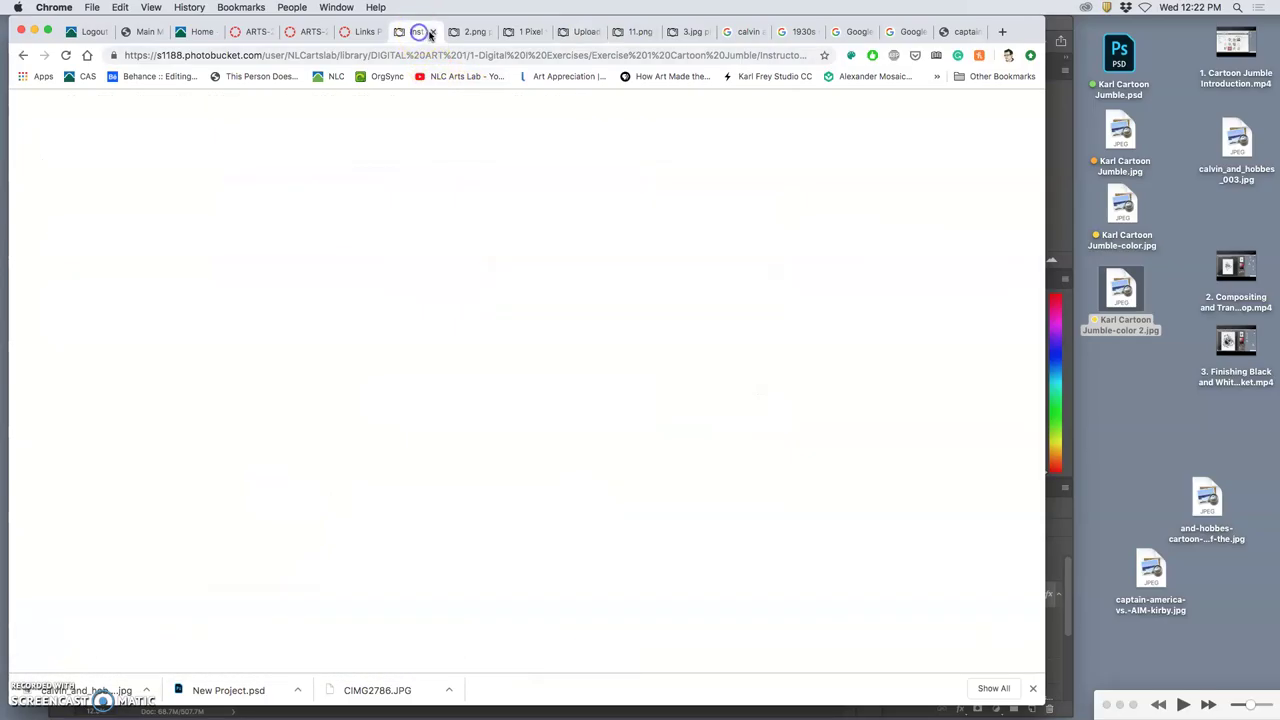
pyautogui.click(437, 31)
pyautogui.click(437, 31)
pyautogui.click(437, 31)
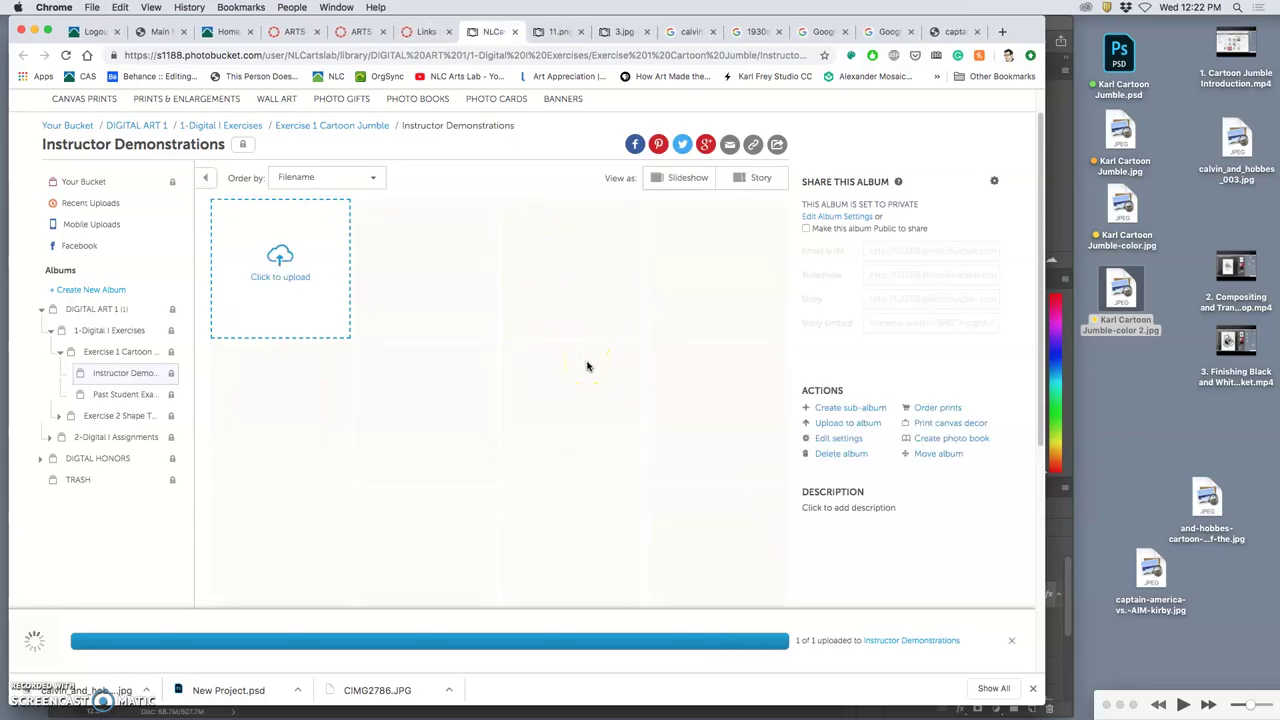
pyautogui.scroll(-2, 588, 365)
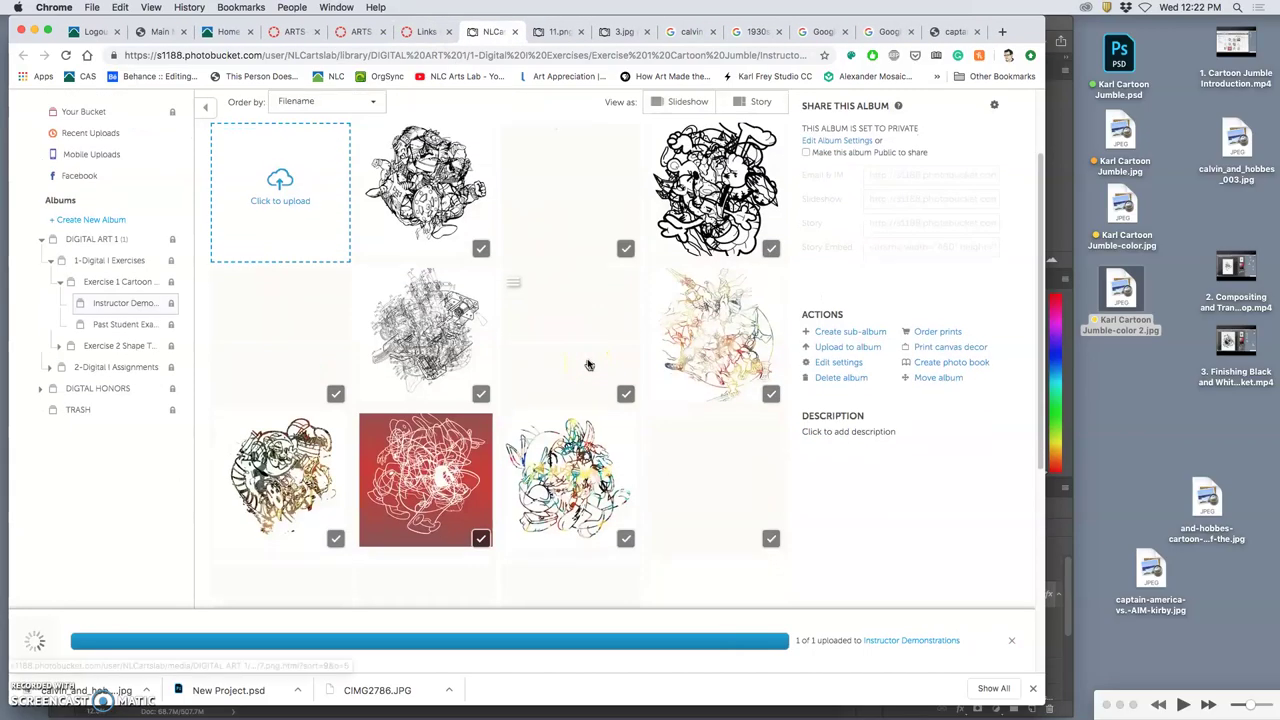
pyautogui.scroll(3, 588, 365)
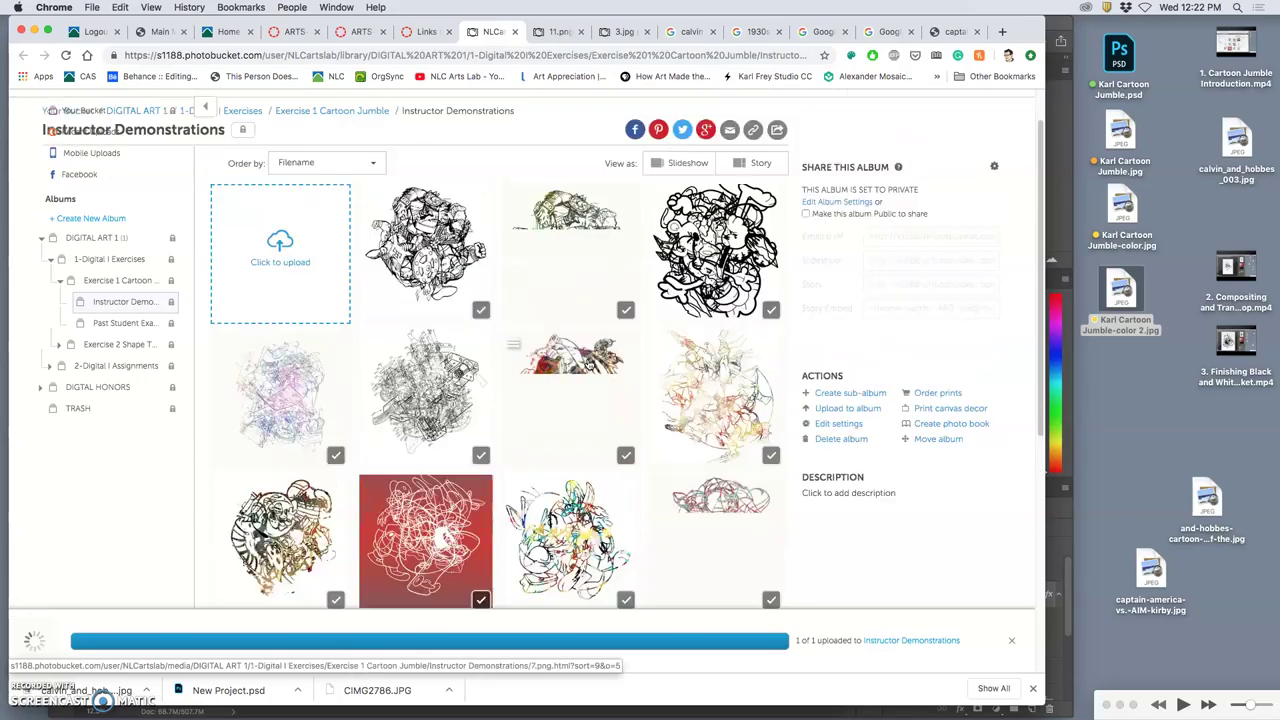
# Sort the album images by Title and scroll through to find the new upload.
pyautogui.click(376, 219)
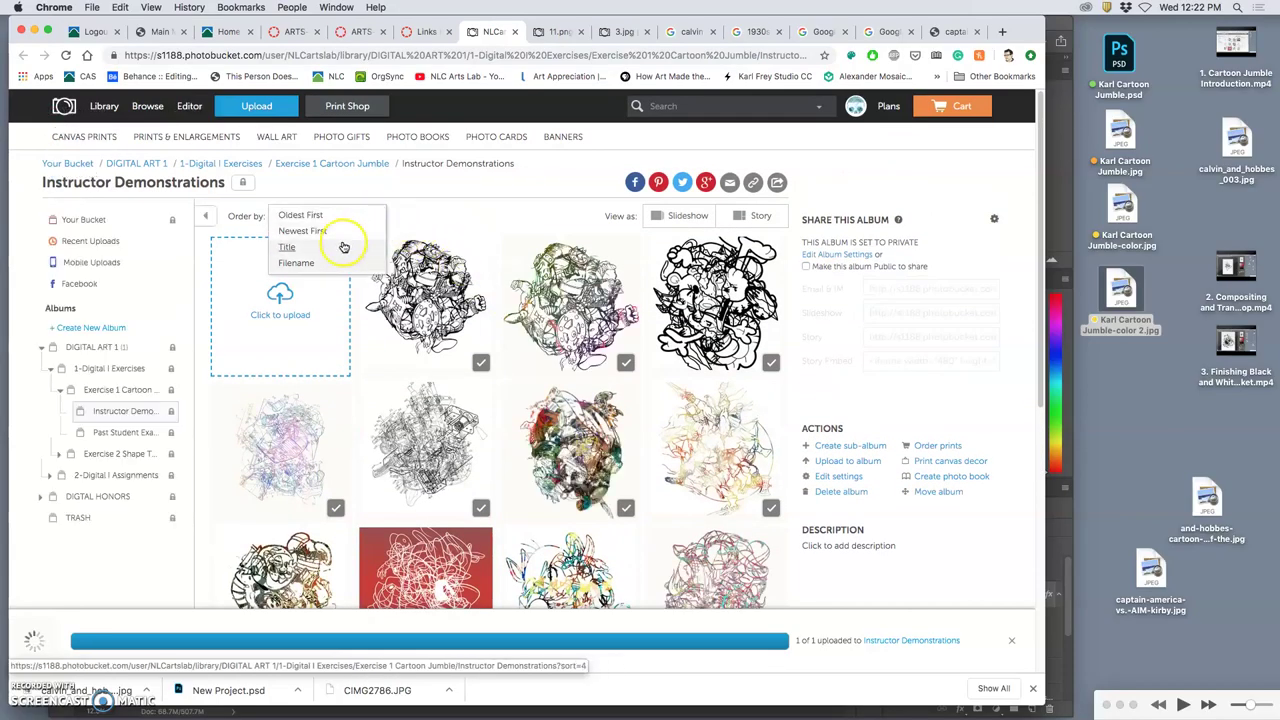
pyautogui.click(343, 246)
pyautogui.scroll(-5, 559, 337)
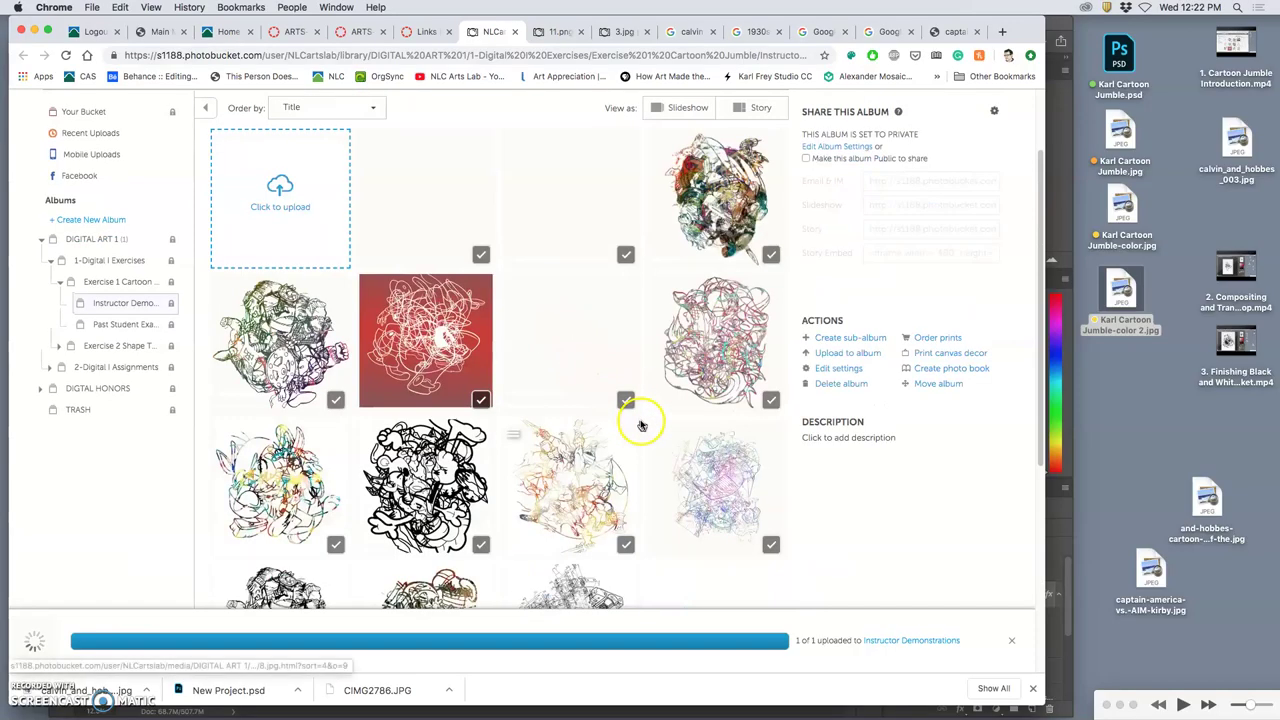
pyautogui.scroll(2, 640, 418)
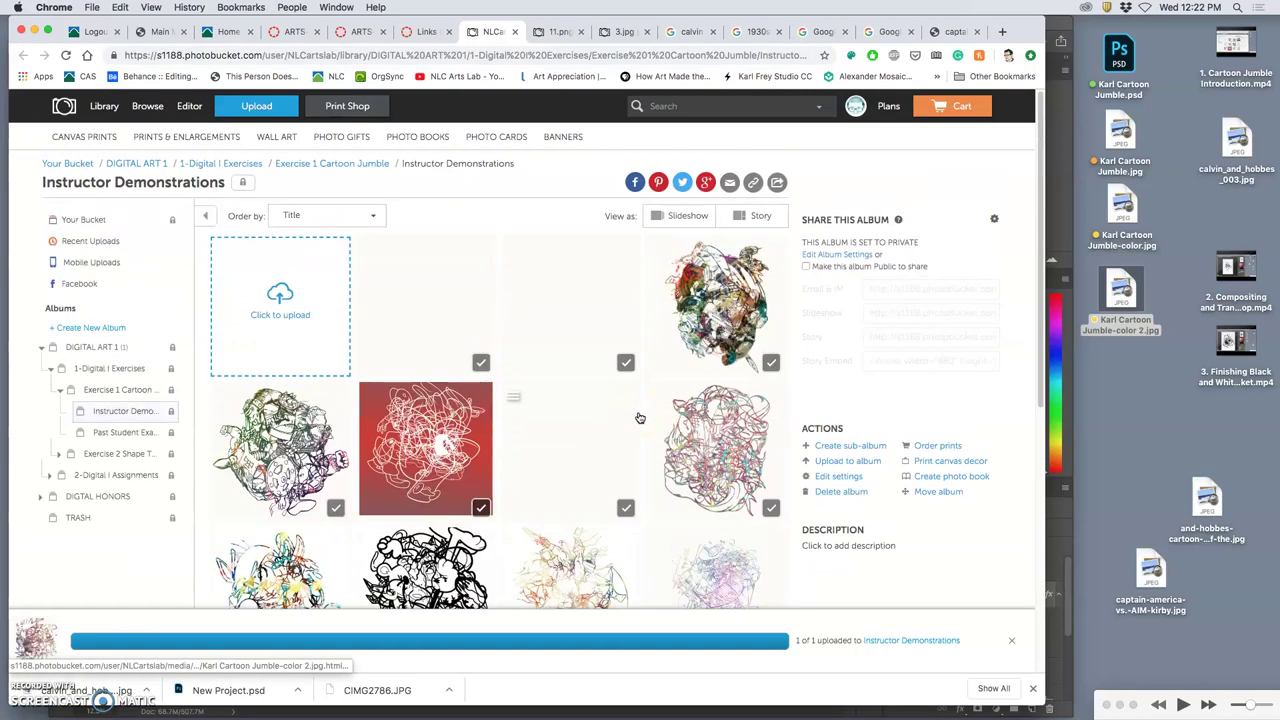
pyautogui.scroll(-6, 640, 418)
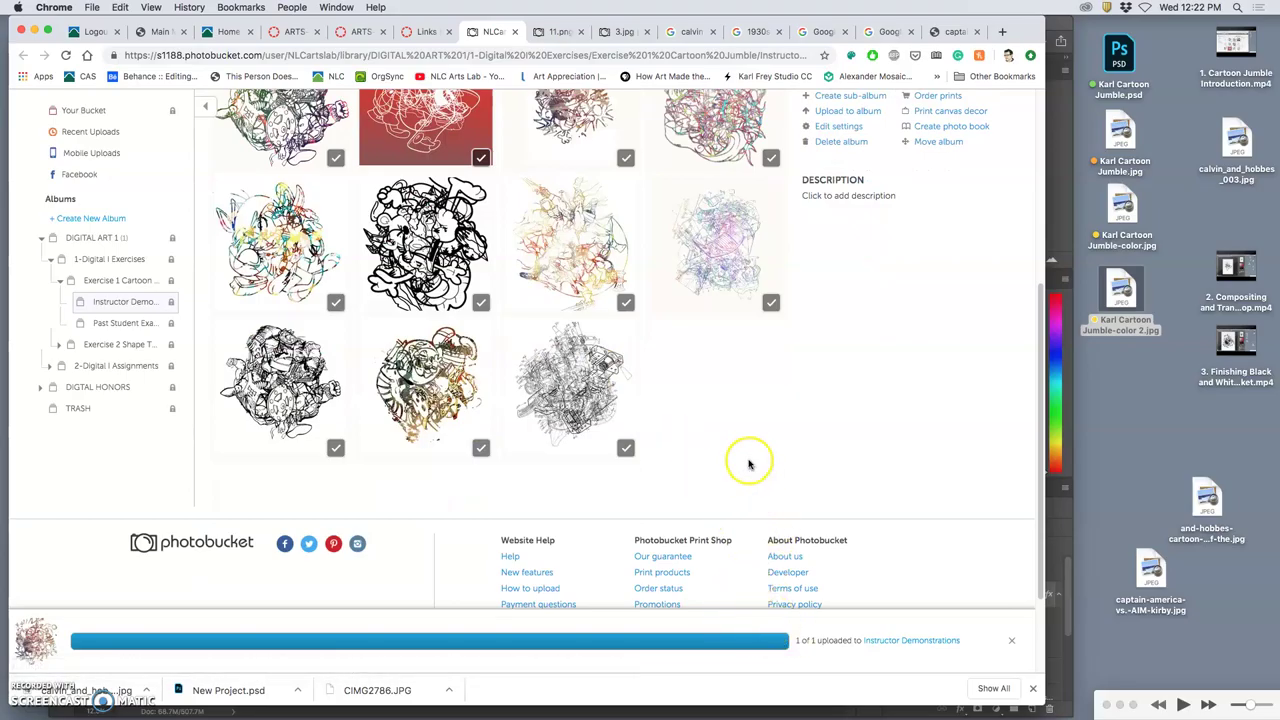
pyautogui.scroll(5, 723, 437)
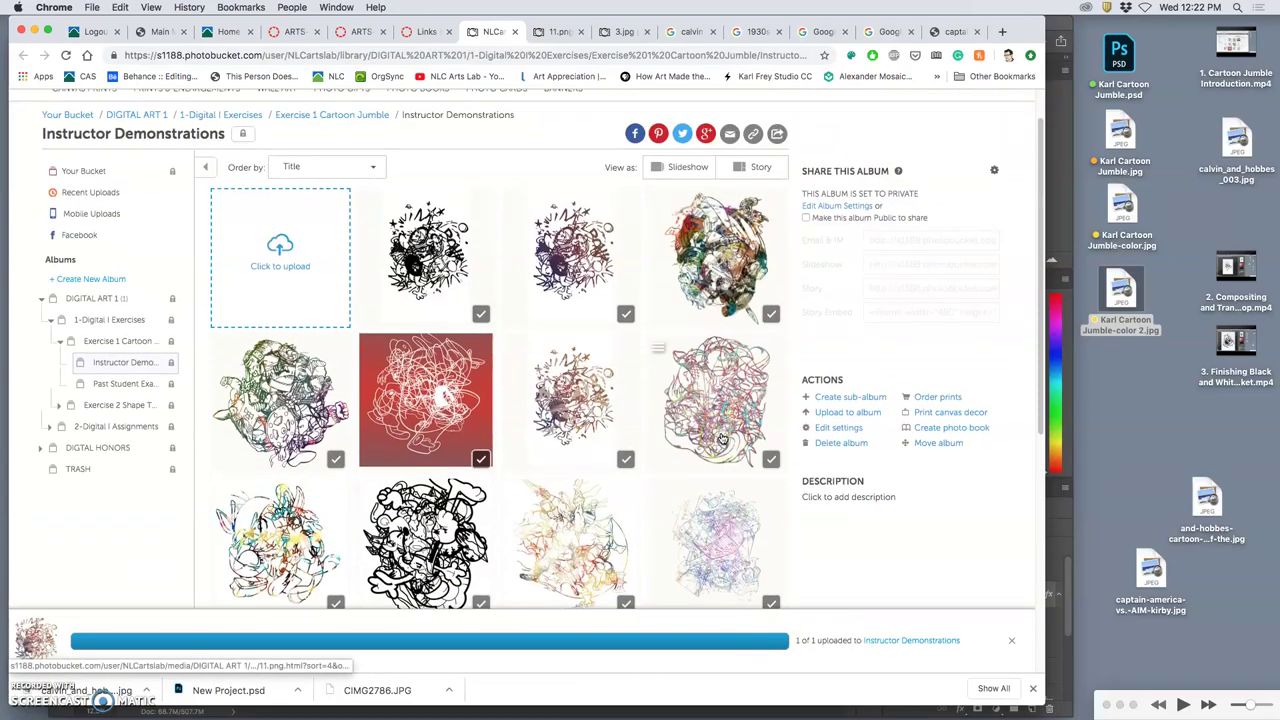
pyautogui.scroll(-5, 723, 437)
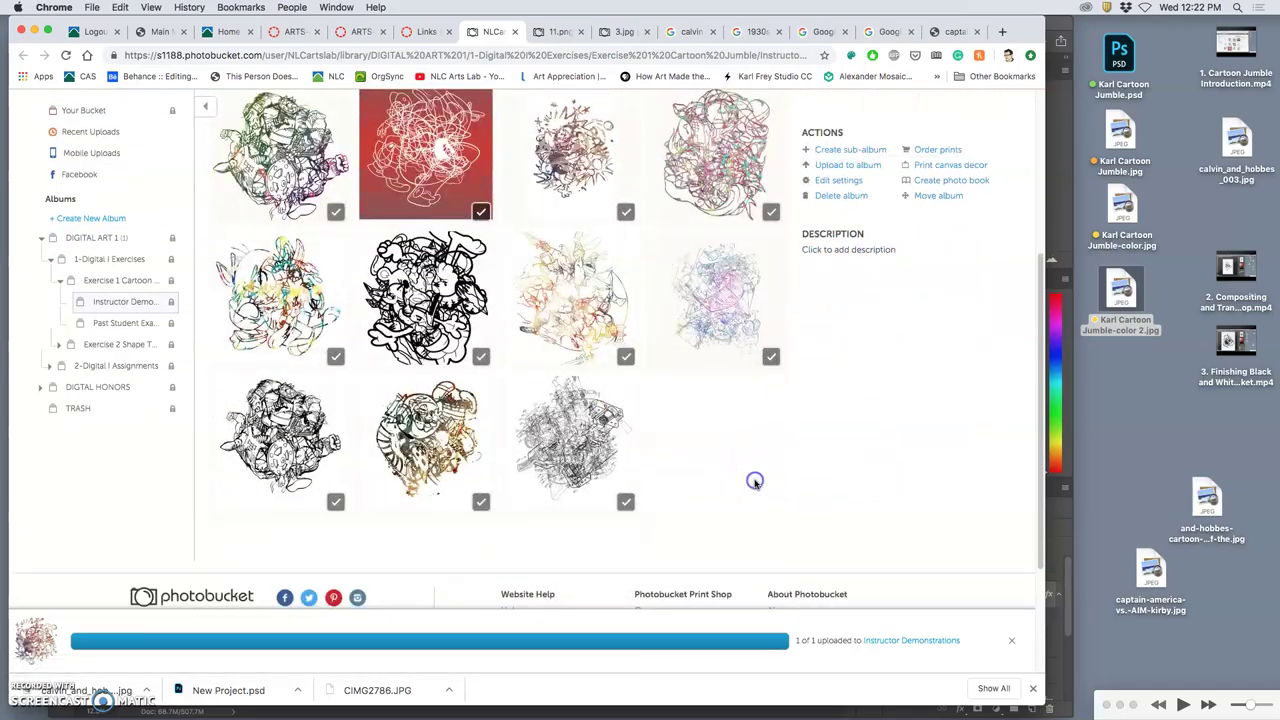
pyautogui.scroll(4, 726, 474)
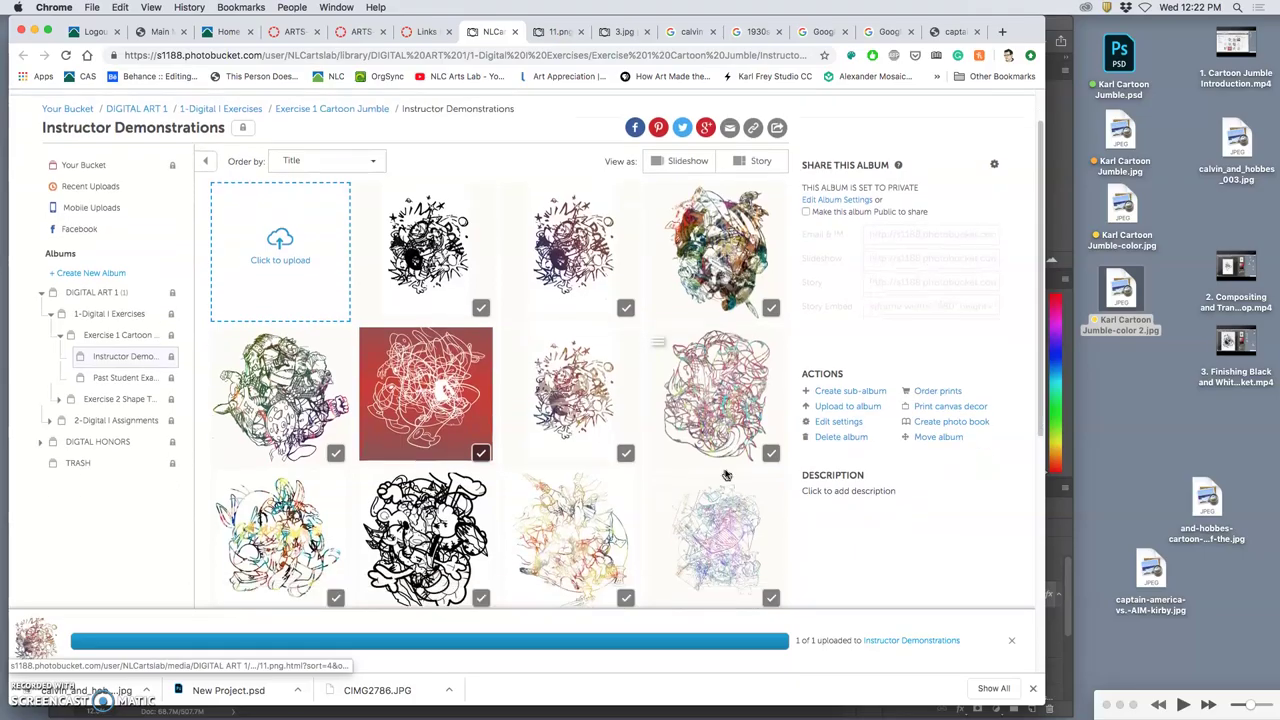
pyautogui.scroll(-3, 726, 472)
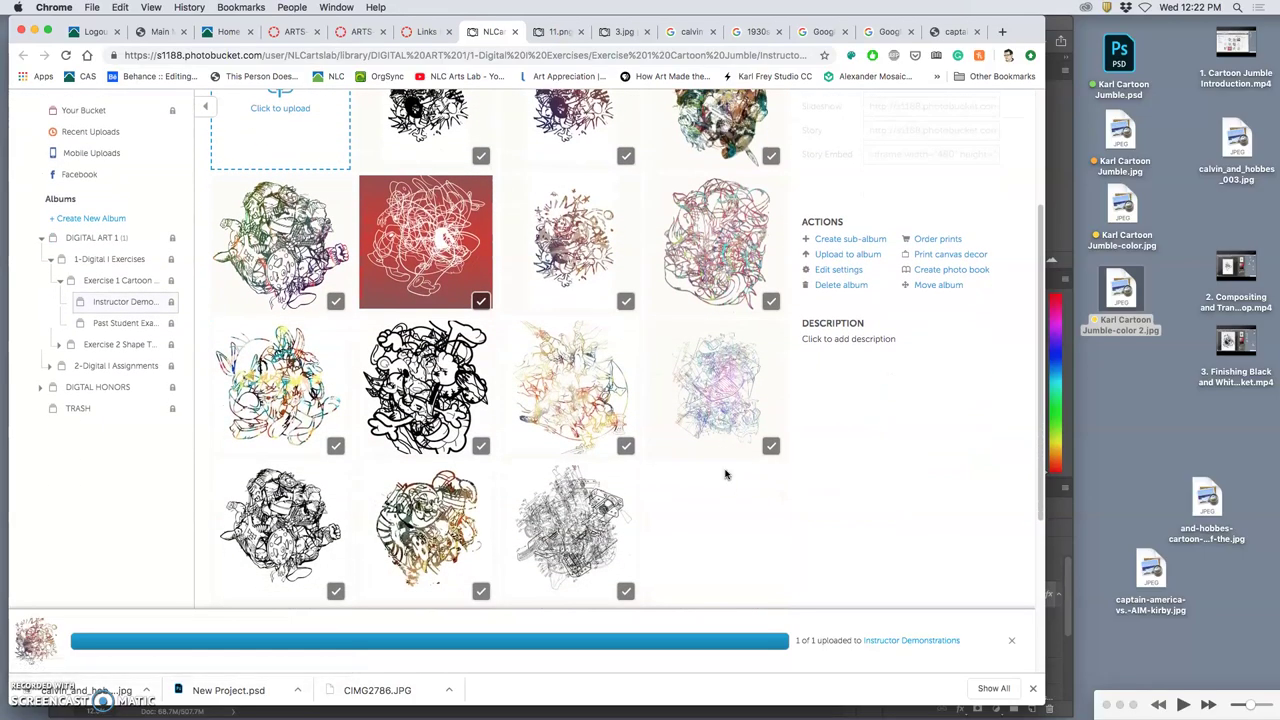
# Title the new colour jumble photo FA19, the student's first name and 3, then return to the album.
pyautogui.click(556, 232)
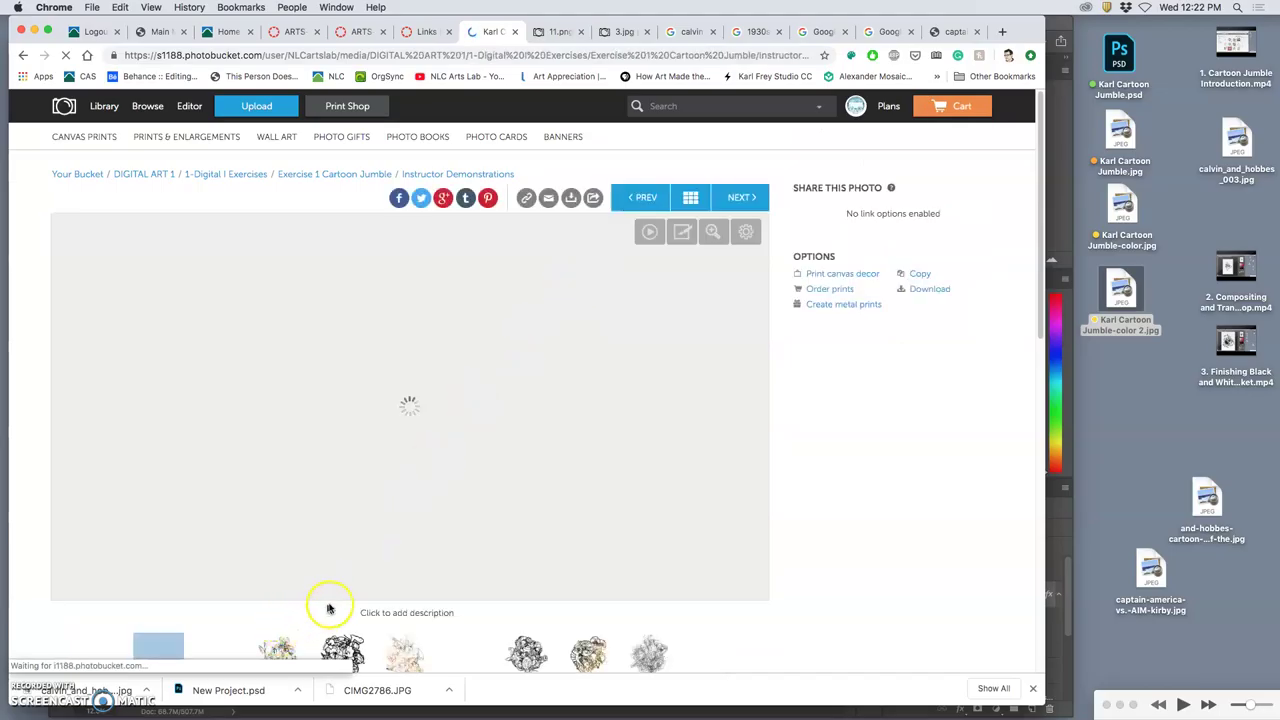
pyautogui.scroll(-1, 336, 605)
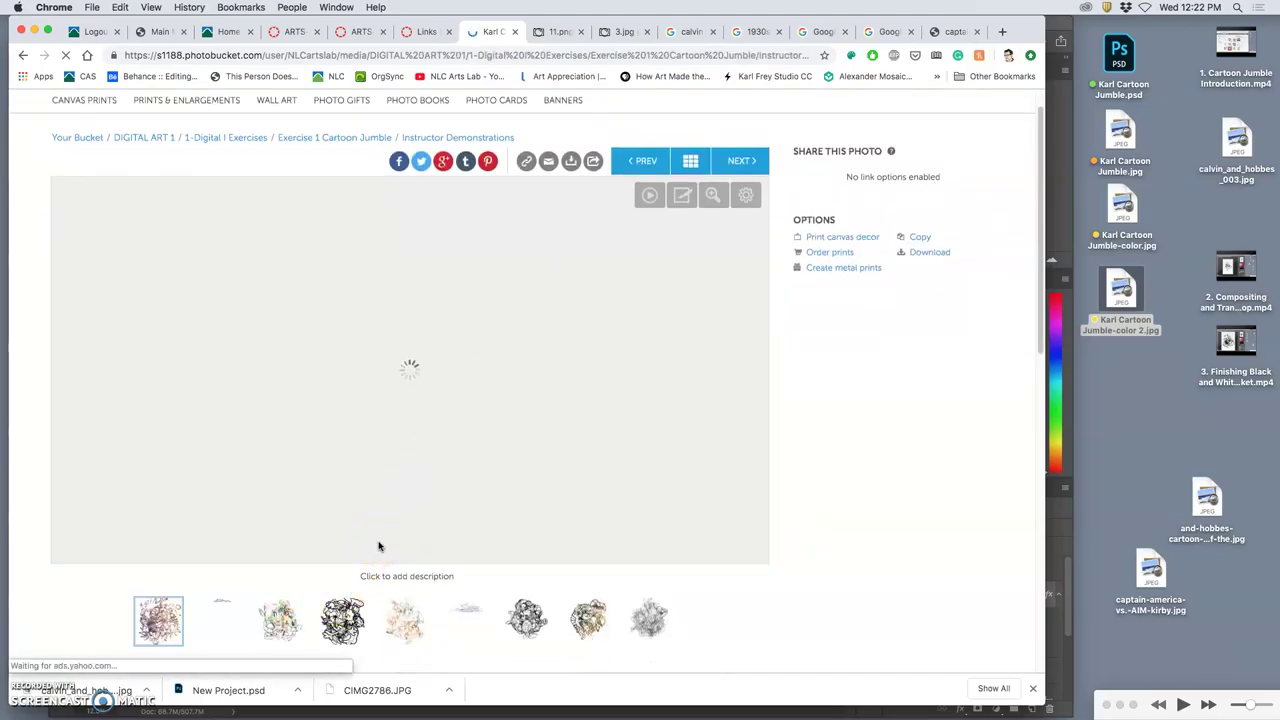
pyautogui.scroll(-3, 380, 550)
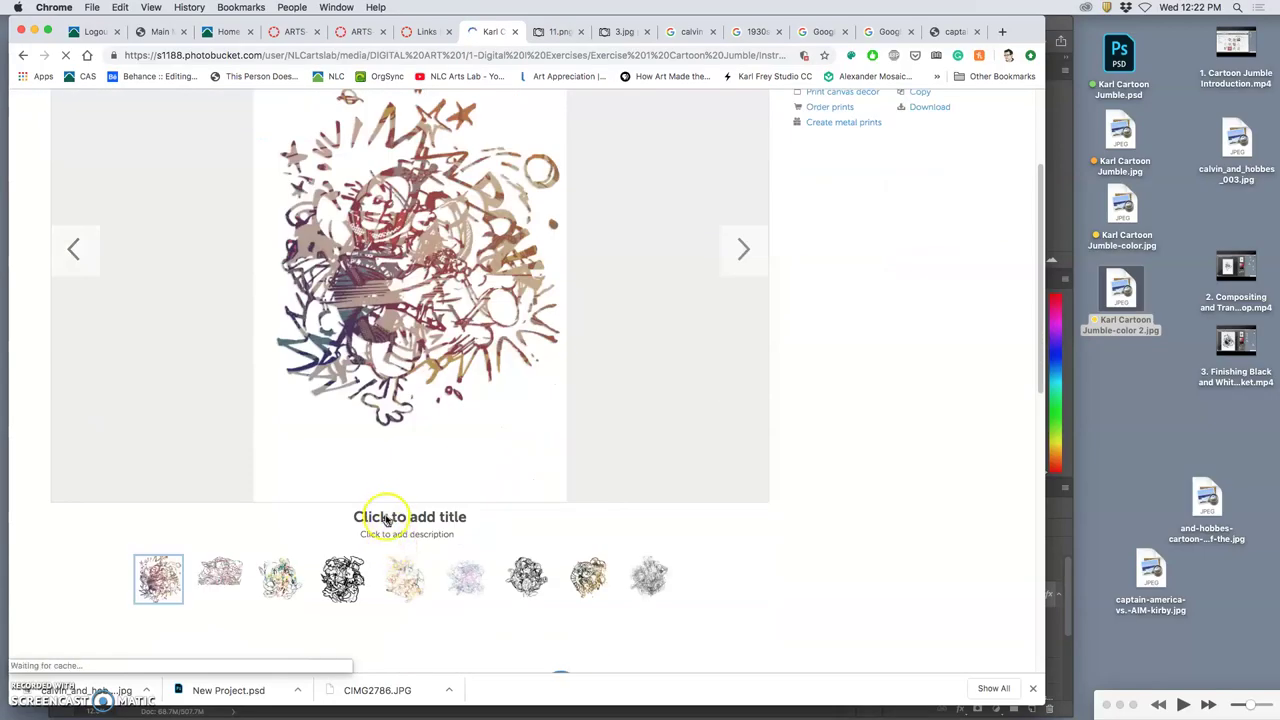
pyautogui.click(386, 518)
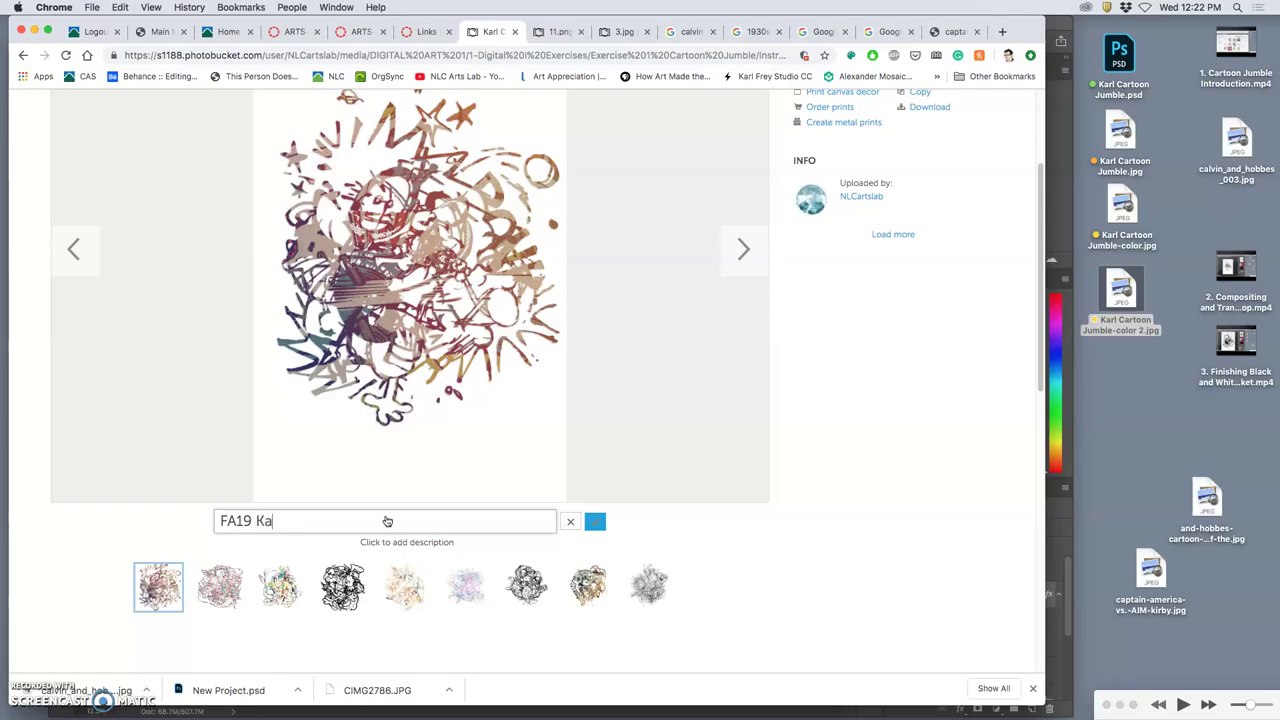
pyautogui.write('FA19 Karl 3')
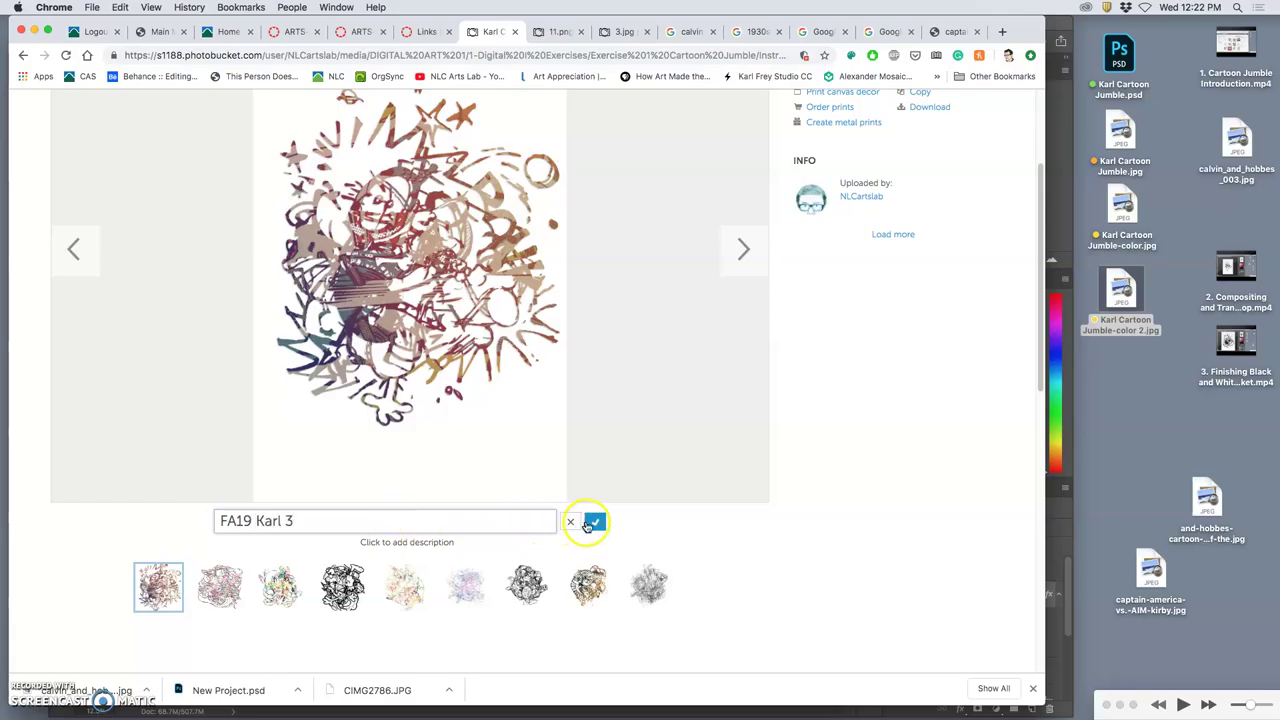
pyautogui.click(595, 521)
pyautogui.scroll(4, 622, 364)
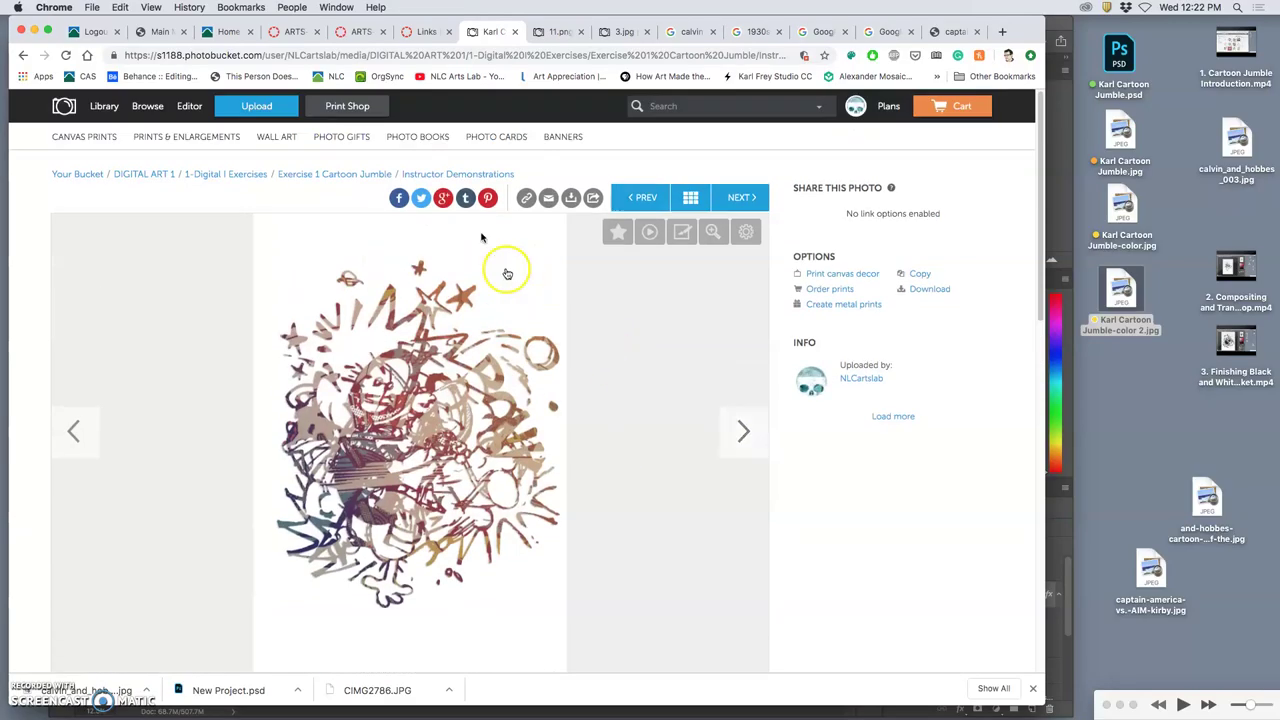
pyautogui.click(543, 349)
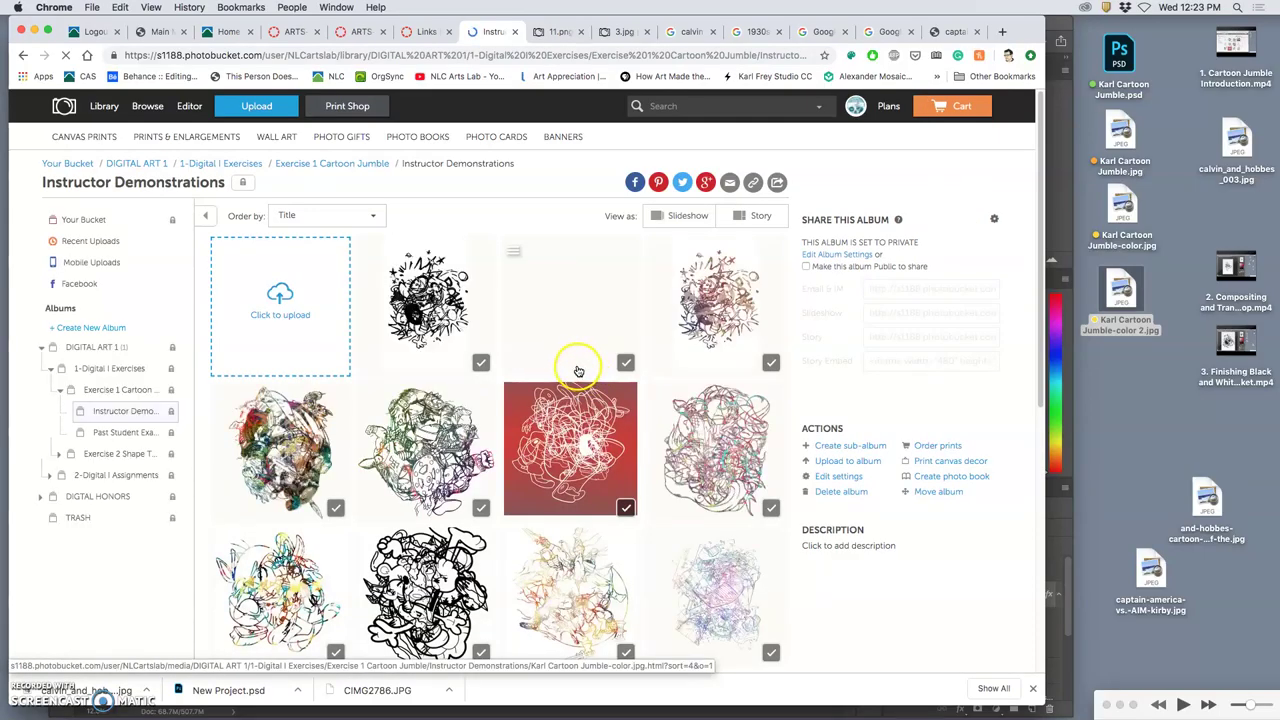
# Step from an earlier jumble photo to the newly titled one, then hide Chrome.
pyautogui.click(446, 307)
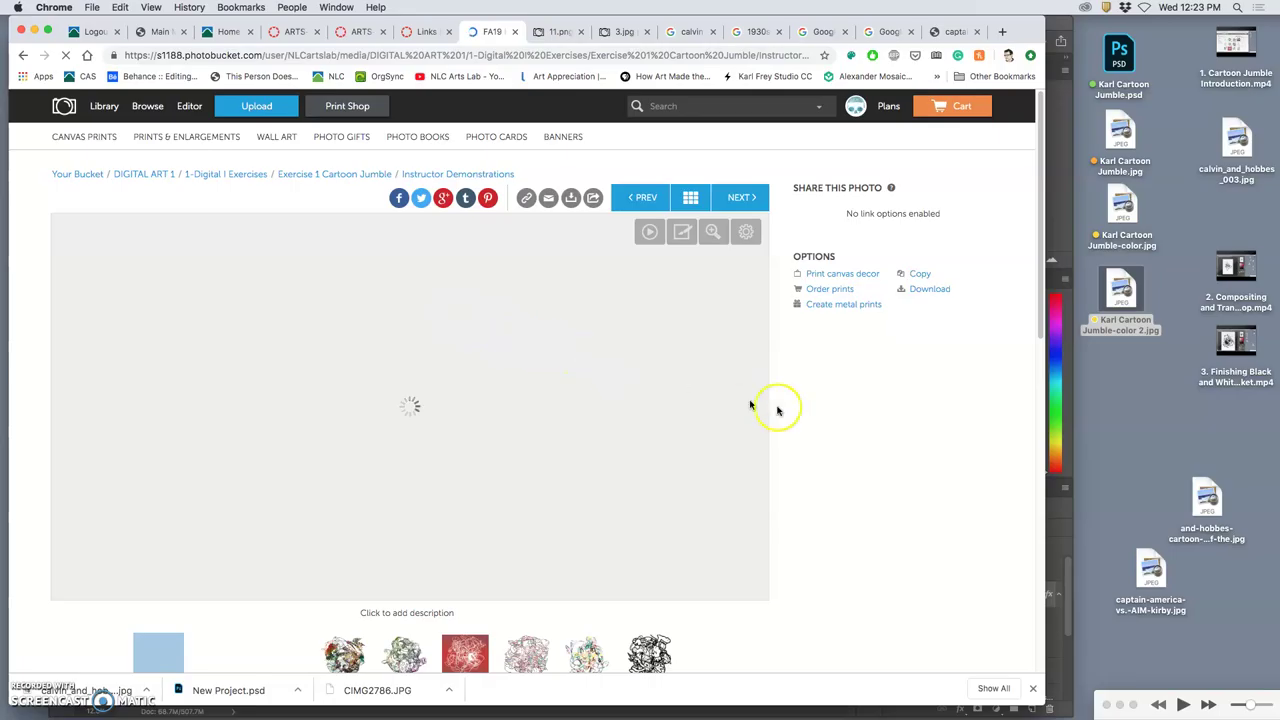
pyautogui.click(740, 432)
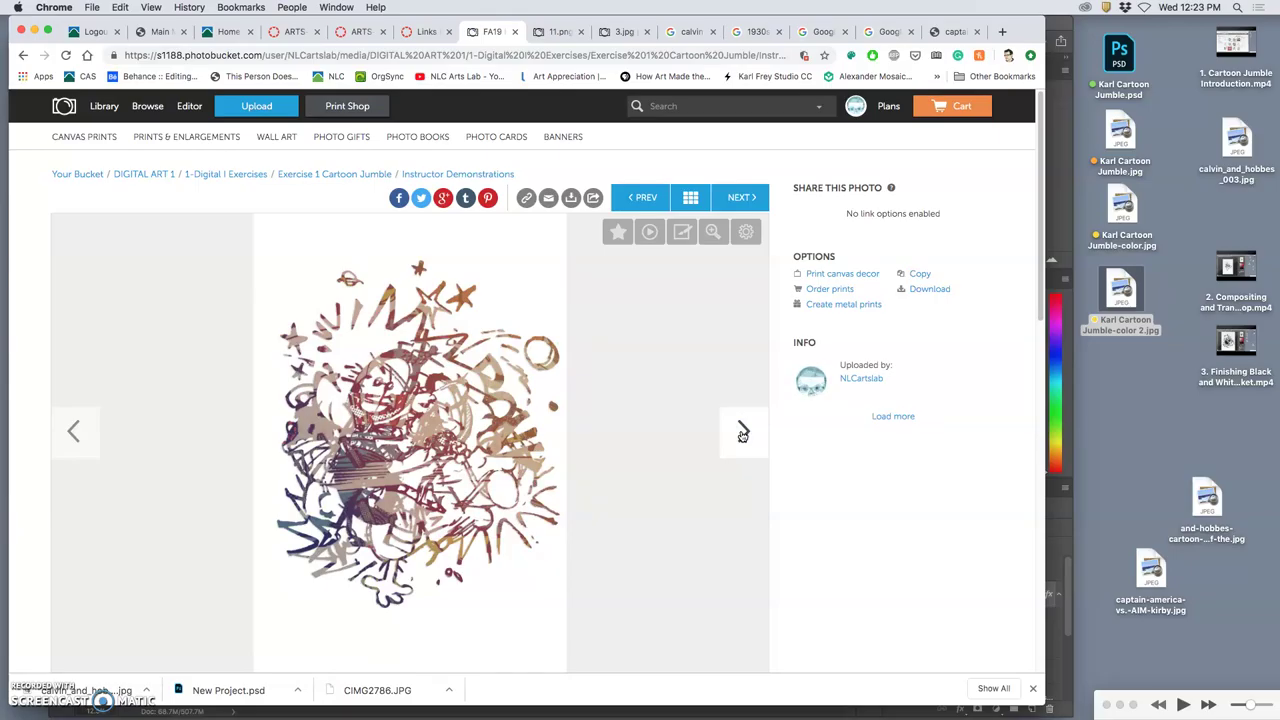
pyautogui.scroll(-2, 678, 500)
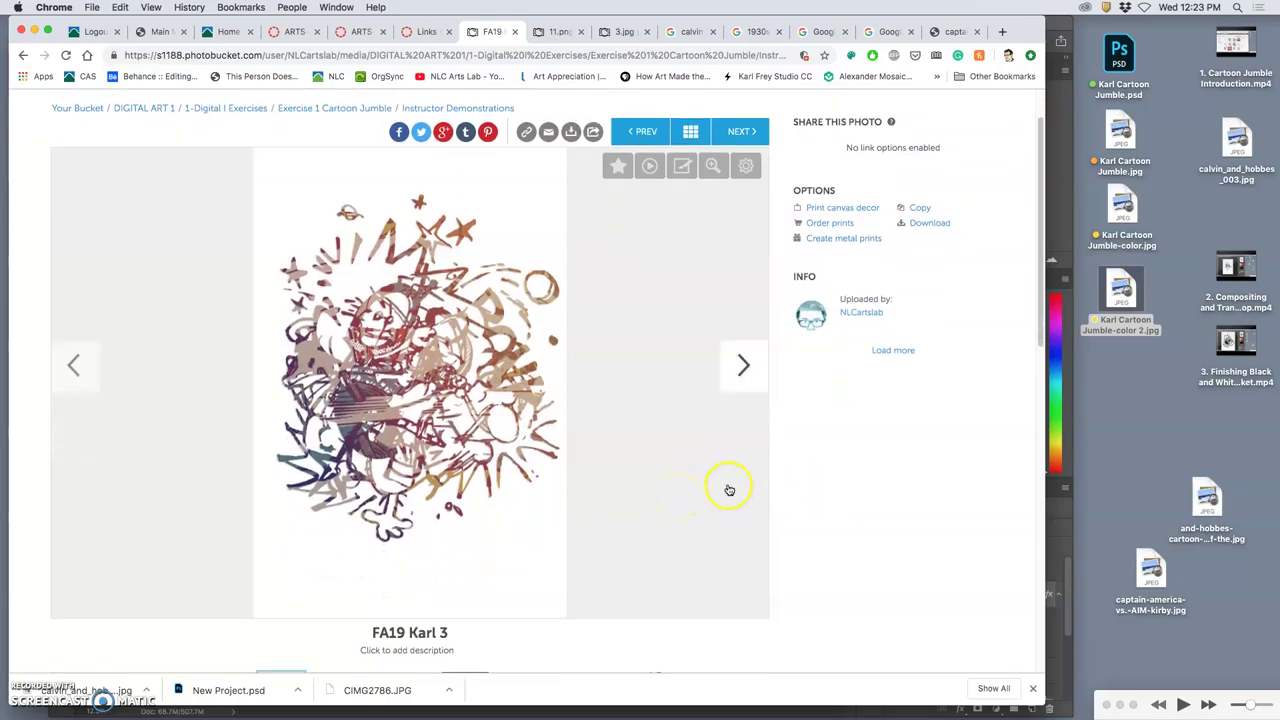
pyautogui.press('super+h')
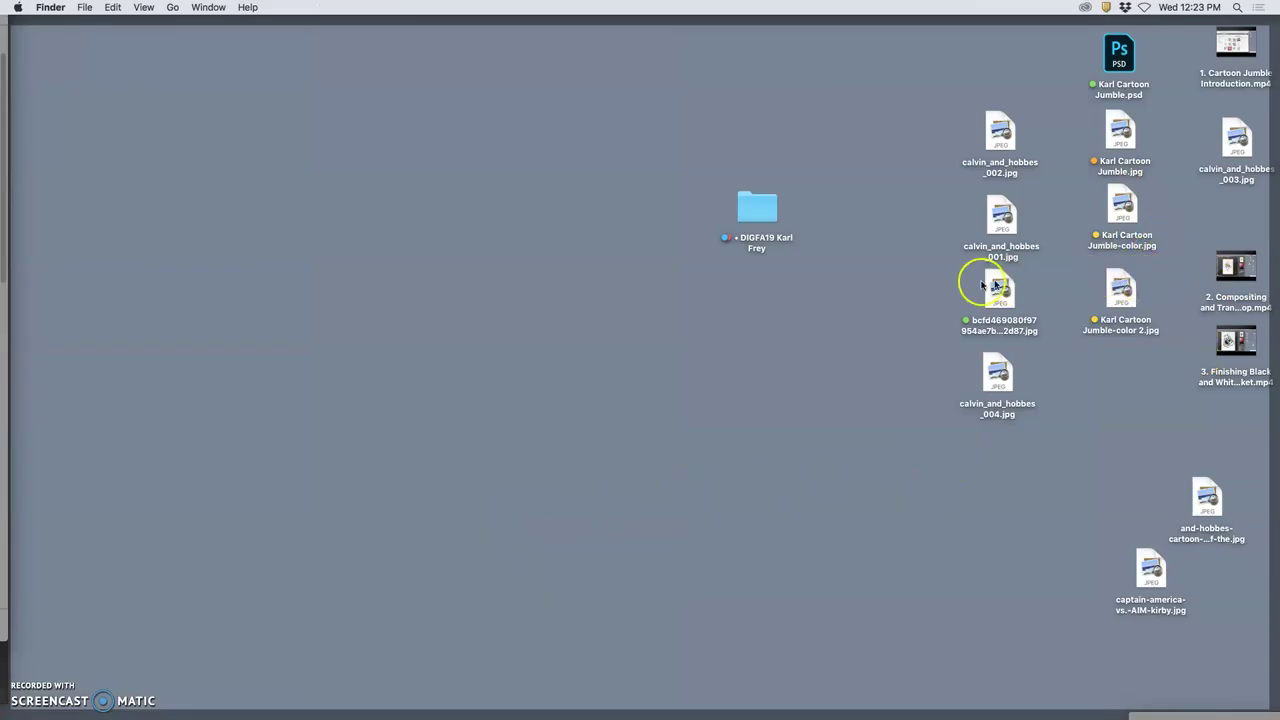
# Make an 'Exercise 1 Cartoon Jumble' folder in Exercises and drag the four desktop jumble files into it.
pyautogui.doubleClick(760, 211)
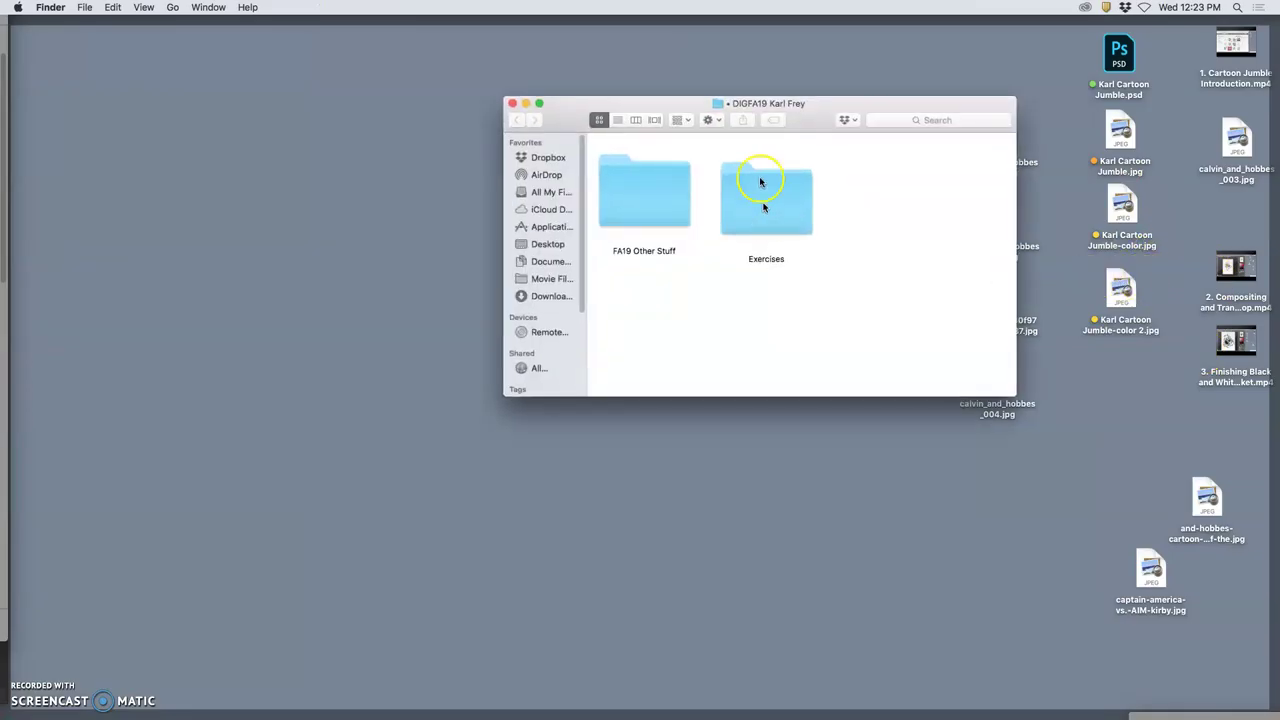
pyautogui.doubleClick(563, 205)
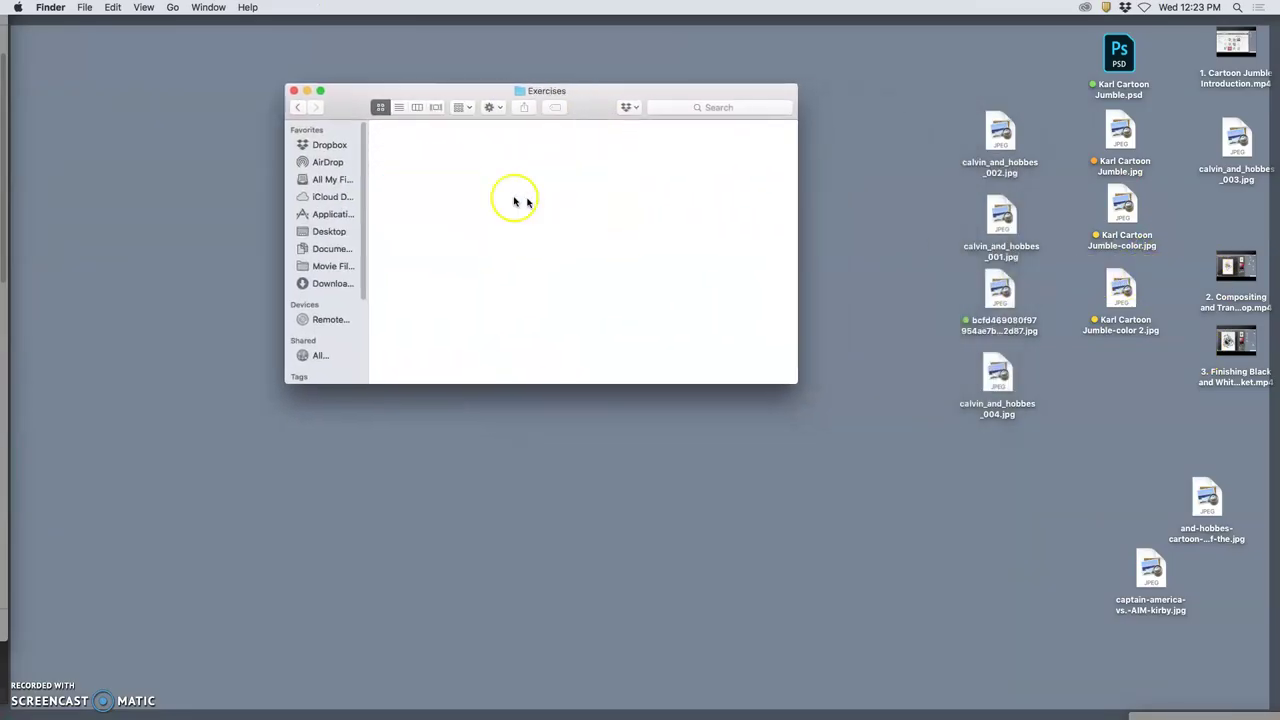
pyautogui.rightClick(462, 191)
pyautogui.click(467, 194)
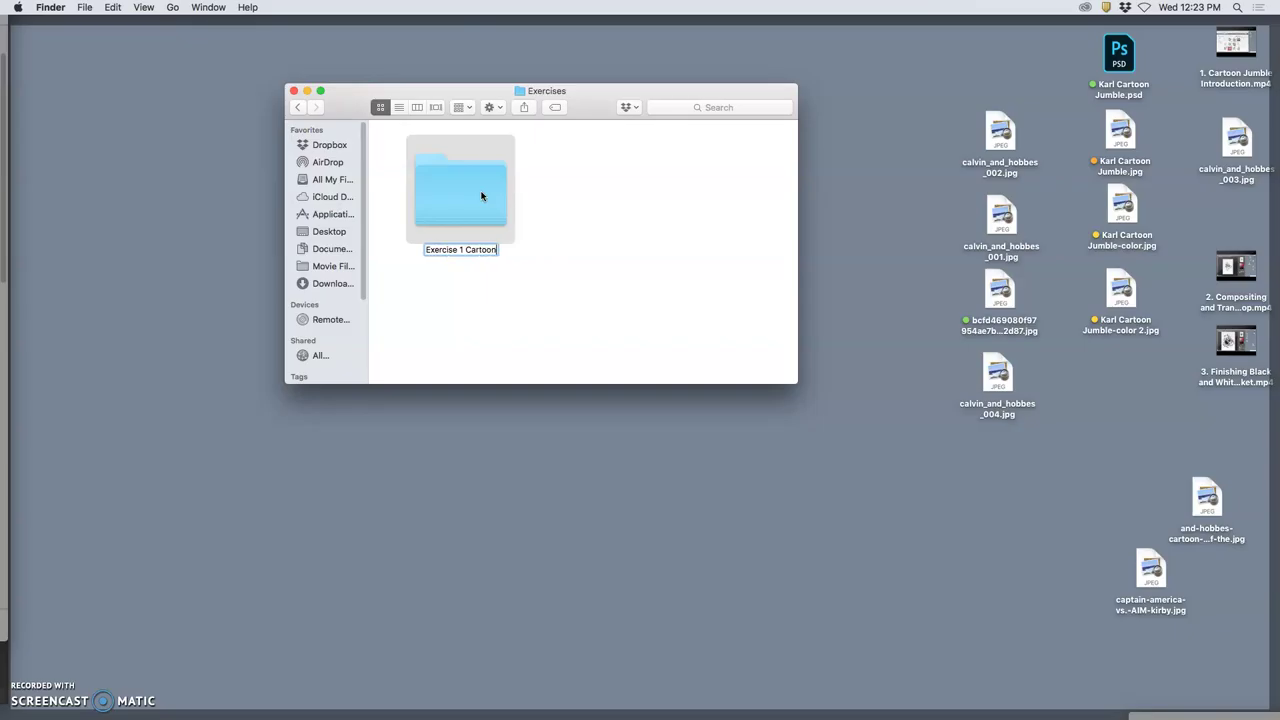
pyautogui.write('Exercise 1 Cartoon Jumble')
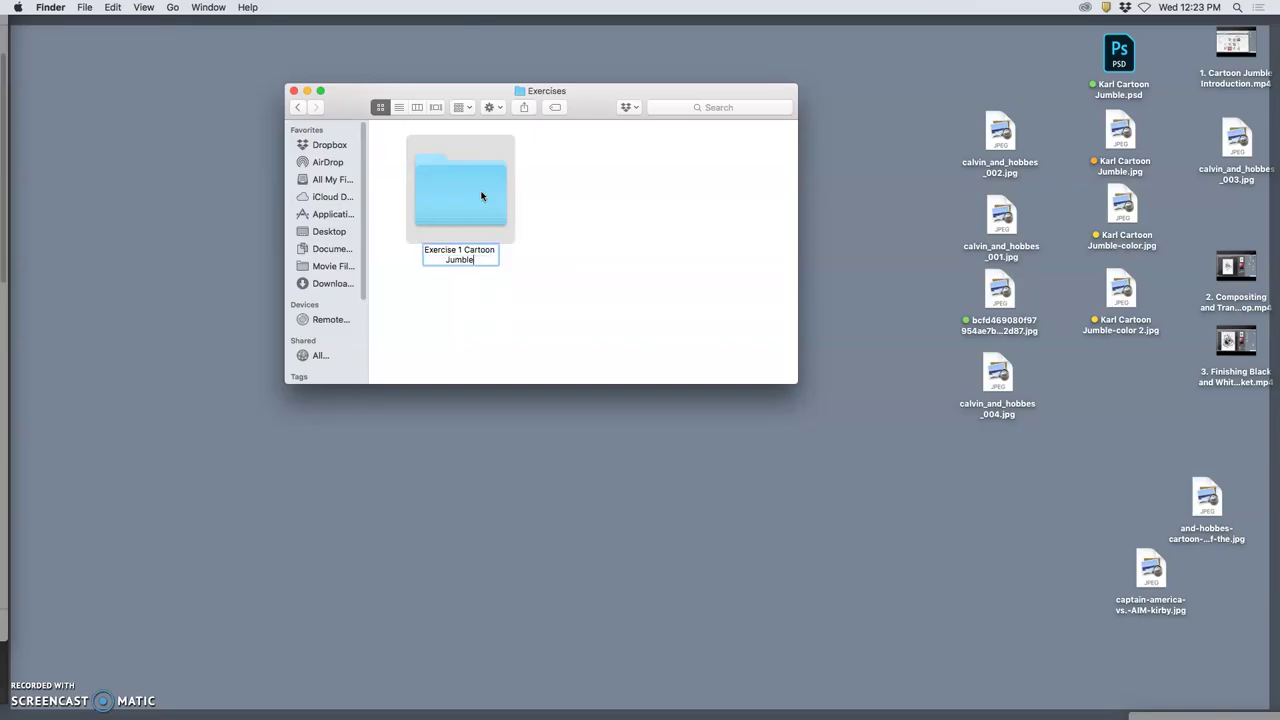
pyautogui.click(556, 206)
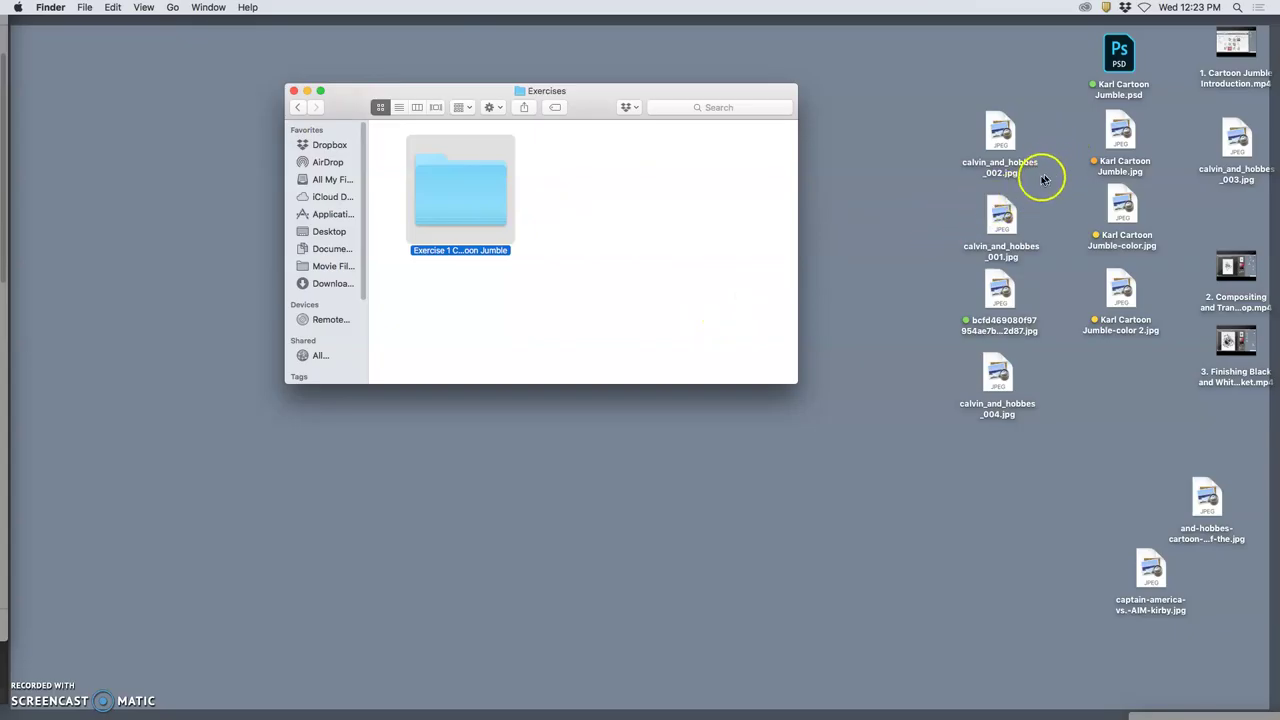
pyautogui.moveTo(1098, 76); pyautogui.dragTo(1124, 307)
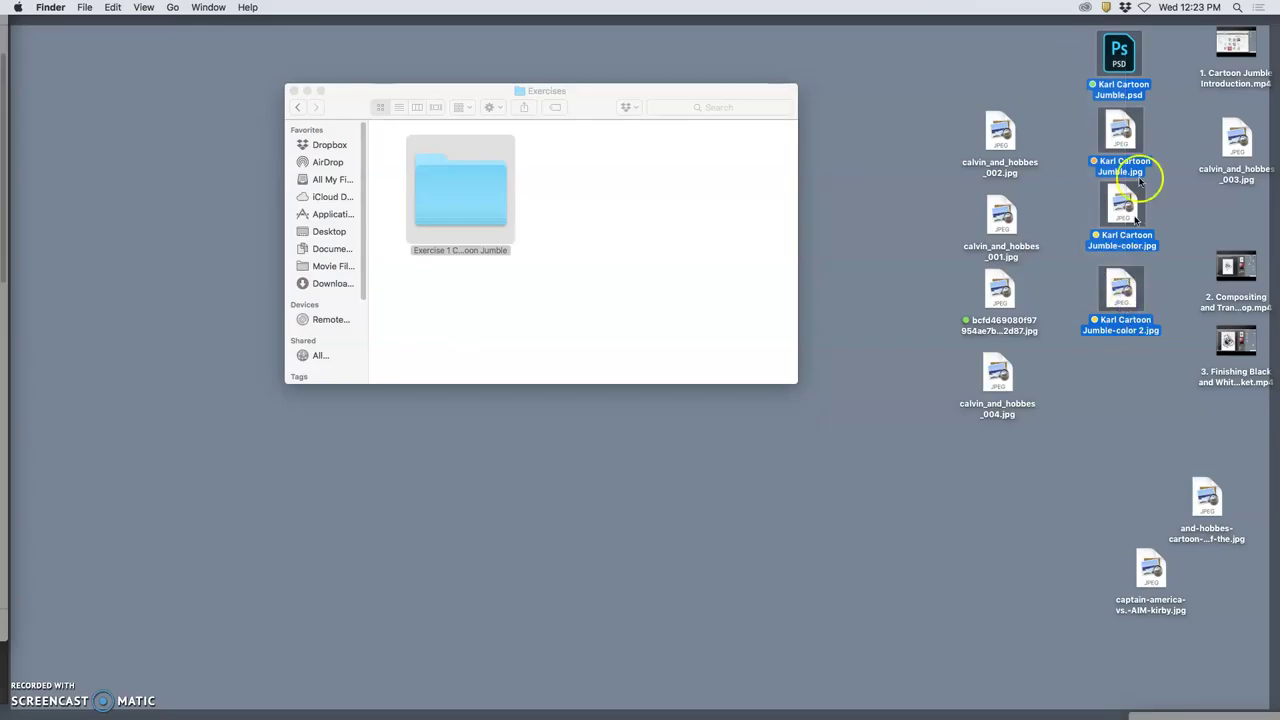
pyautogui.moveTo(1121, 50); pyautogui.dragTo(465, 203)
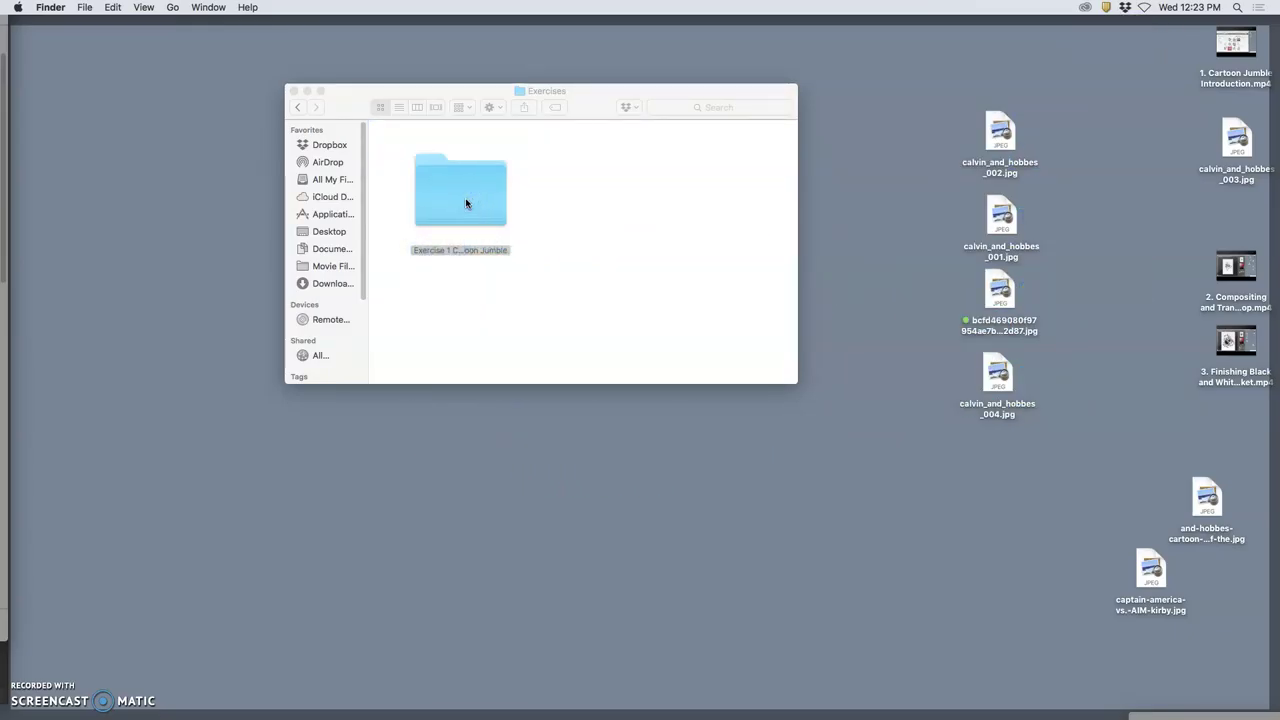
# Create a References folder inside Exercise 1 Cartoon Jumble.
pyautogui.doubleClick(465, 203)
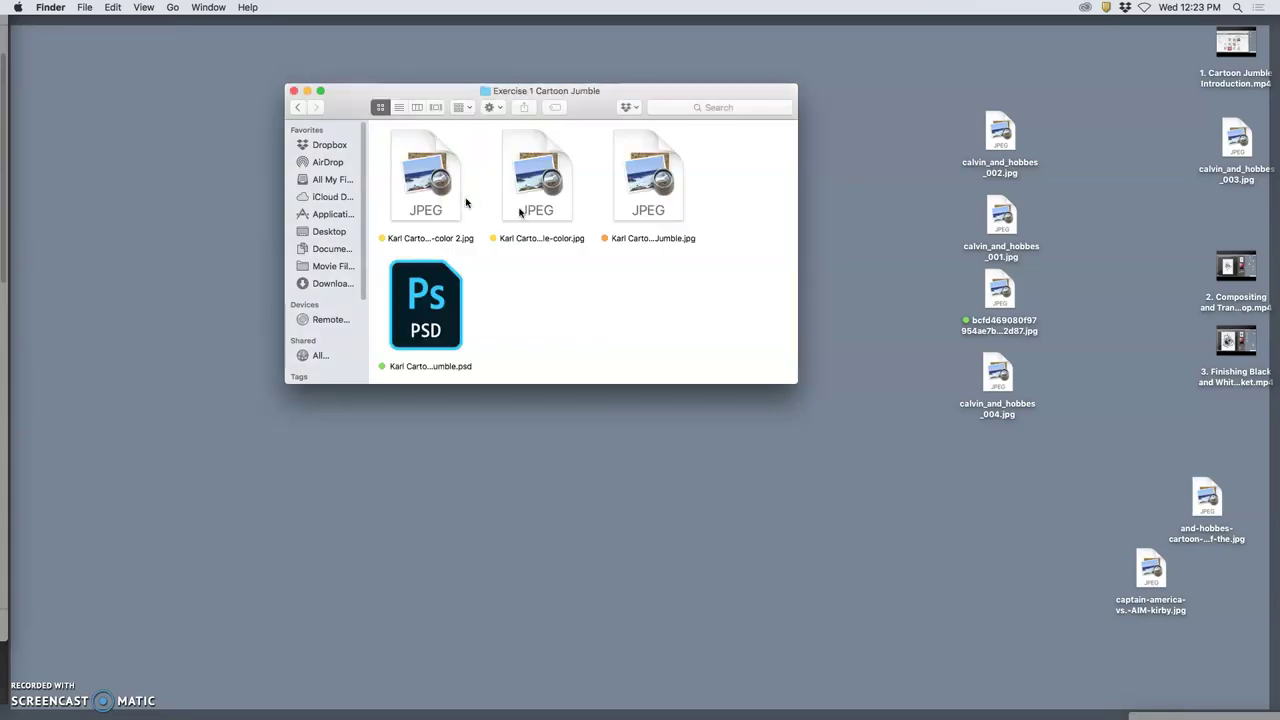
pyautogui.rightClick(590, 291)
pyautogui.click(606, 289)
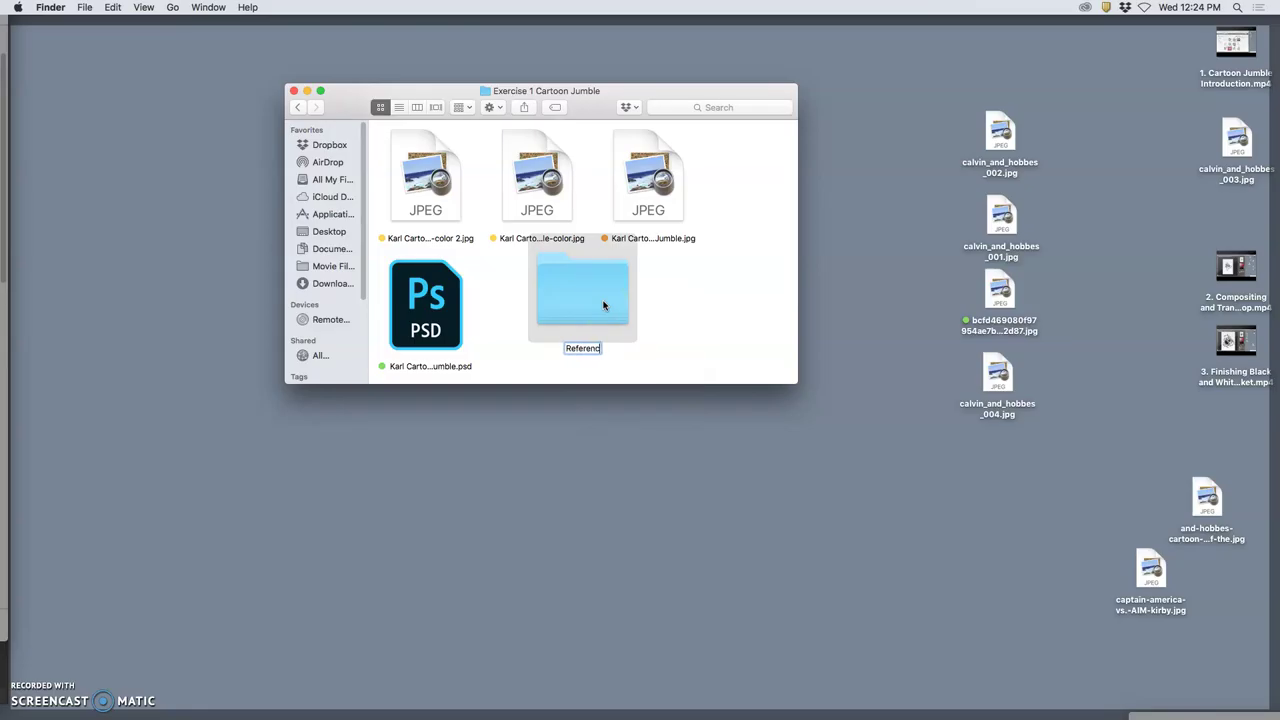
pyautogui.press('Return')
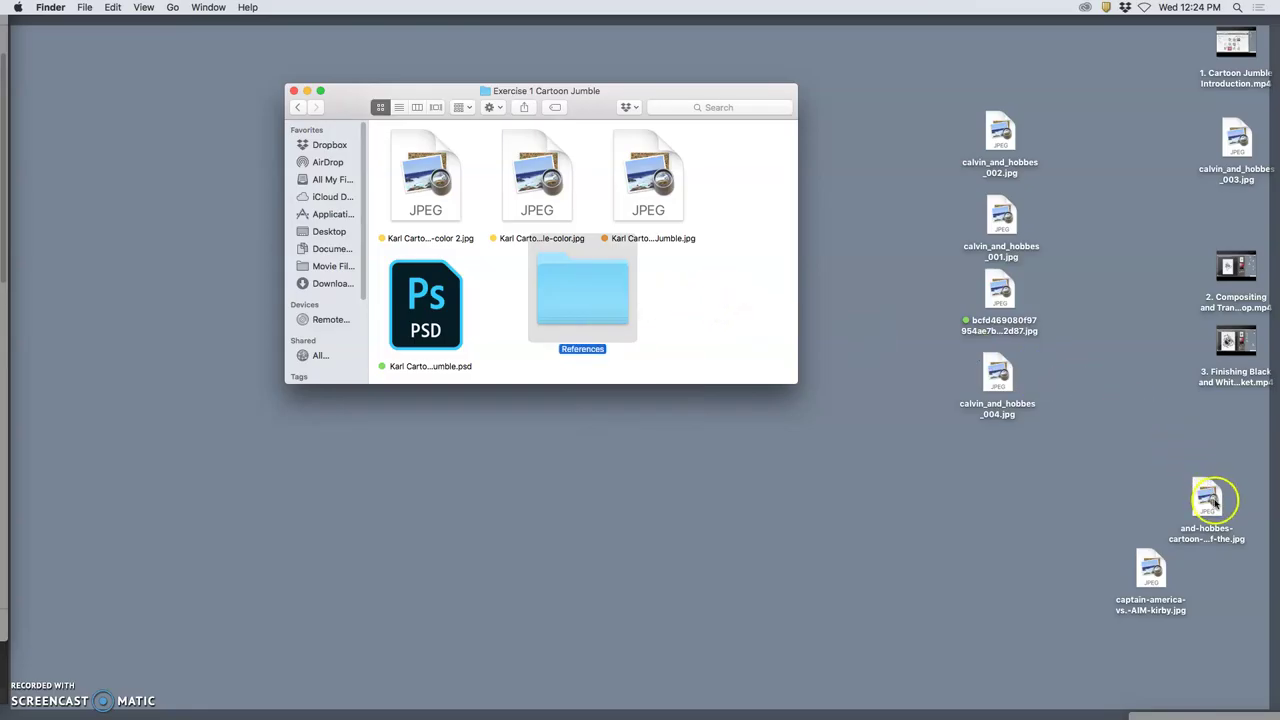
# Line up the seven desktop reference images and move them into References.
pyautogui.moveTo(1215, 505); pyautogui.dragTo(1009, 473)
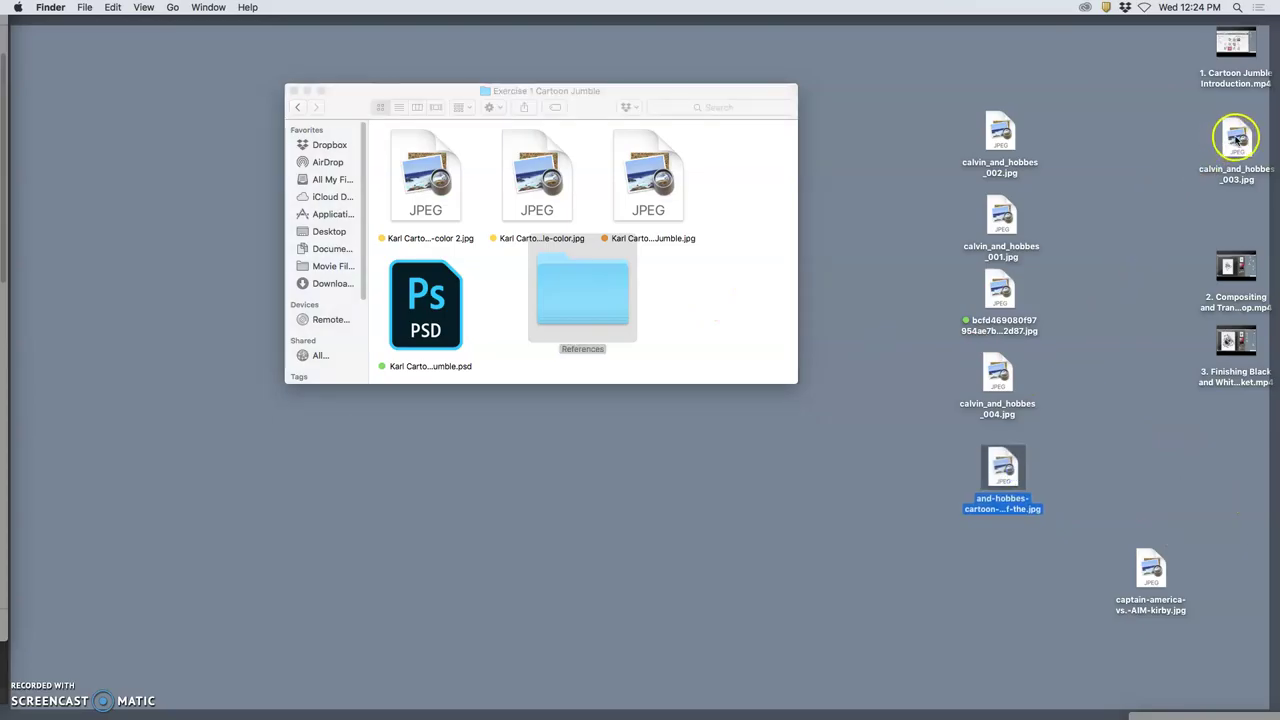
pyautogui.moveTo(1214, 130); pyautogui.dragTo(1037, 75)
pyautogui.click(1071, 623)
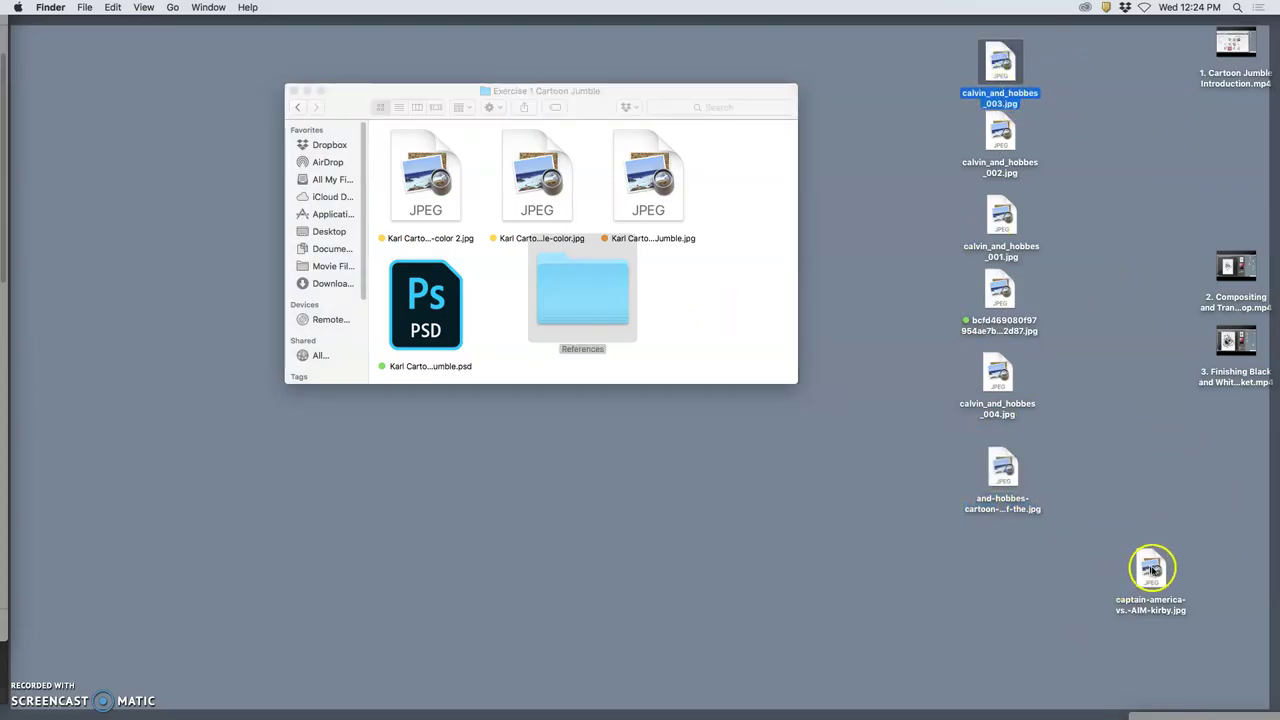
pyautogui.moveTo(1143, 571); pyautogui.dragTo(1001, 566)
pyautogui.moveTo(958, 52); pyautogui.dragTo(1035, 568)
pyautogui.moveTo(1006, 63); pyautogui.dragTo(603, 289)
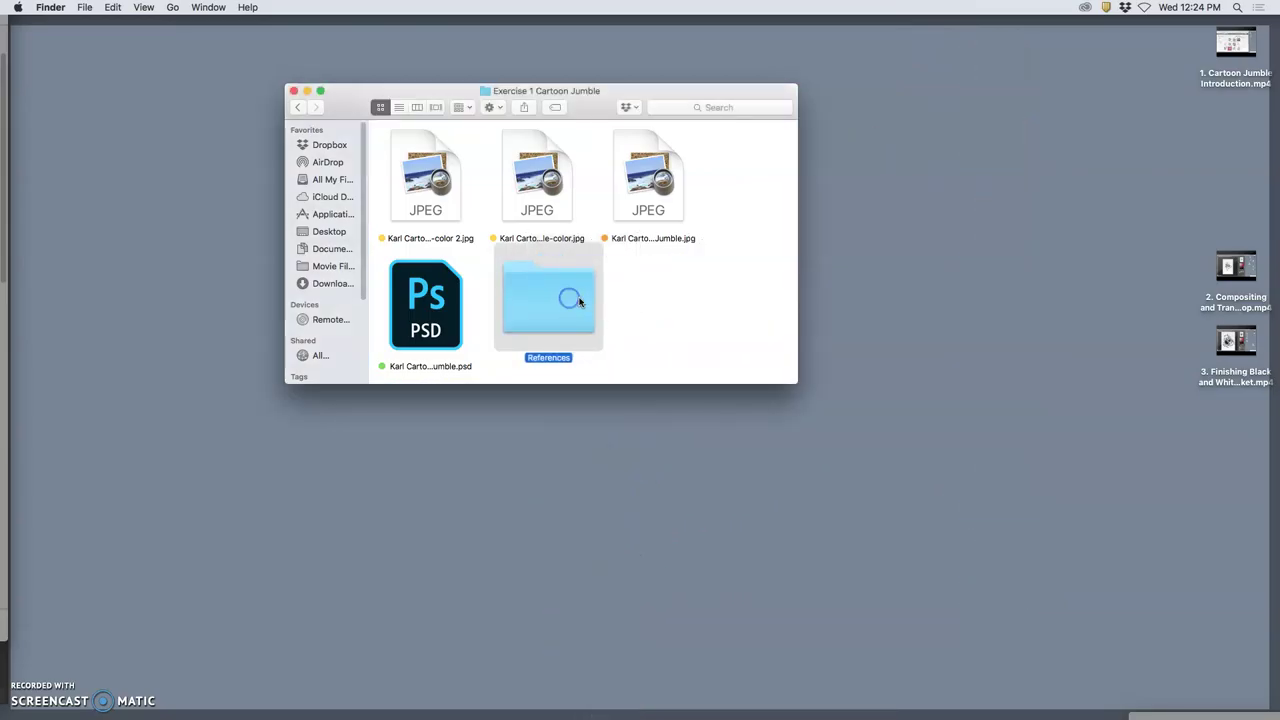
# View the Cartoon Jumble-color 2 JPEG in Preview, then close it.
pyautogui.doubleClick(440, 190)
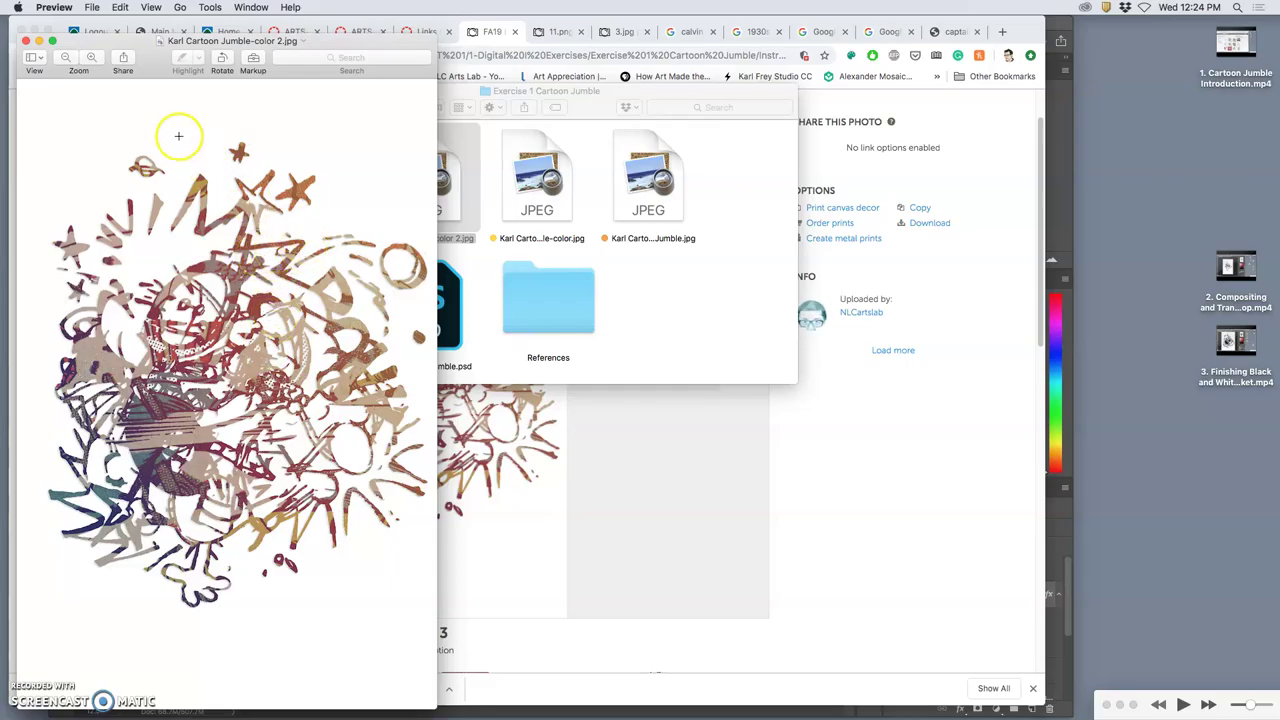
pyautogui.click(26, 41)
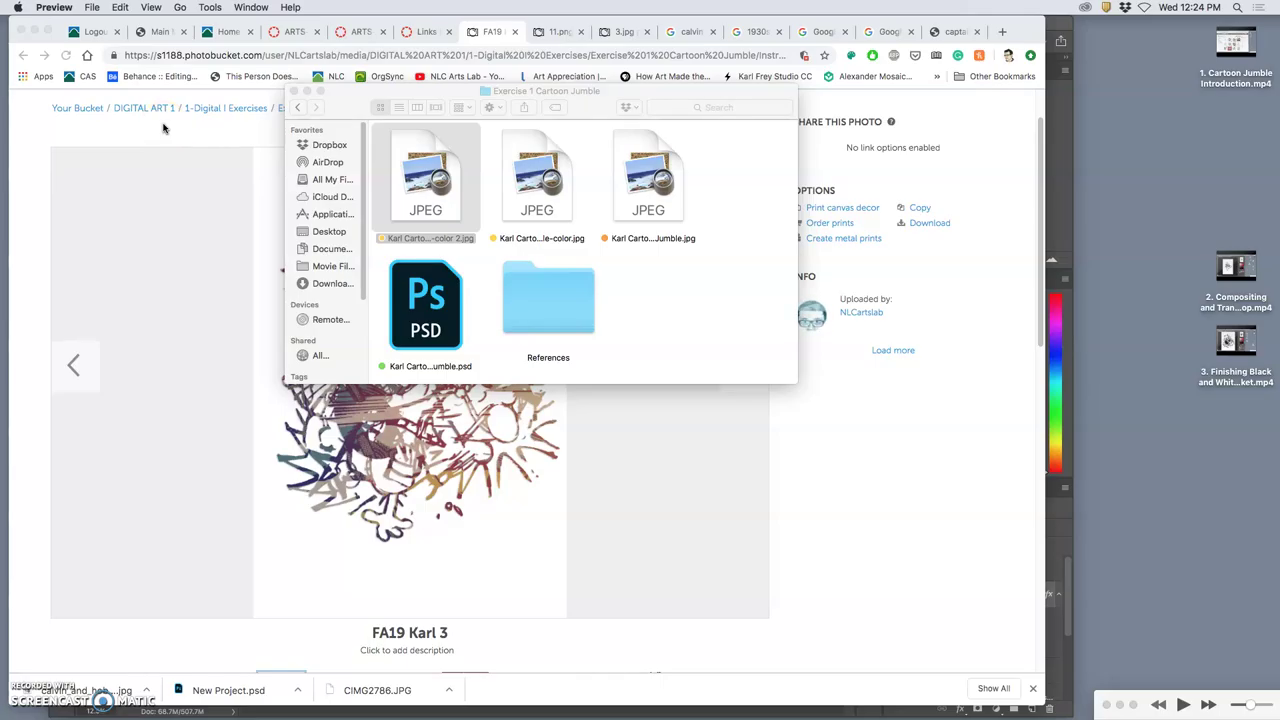
# Return Chrome's Photobucket page for the third coloured jumble photo to the front.
pyautogui.click(651, 289)
pyautogui.click(634, 453)
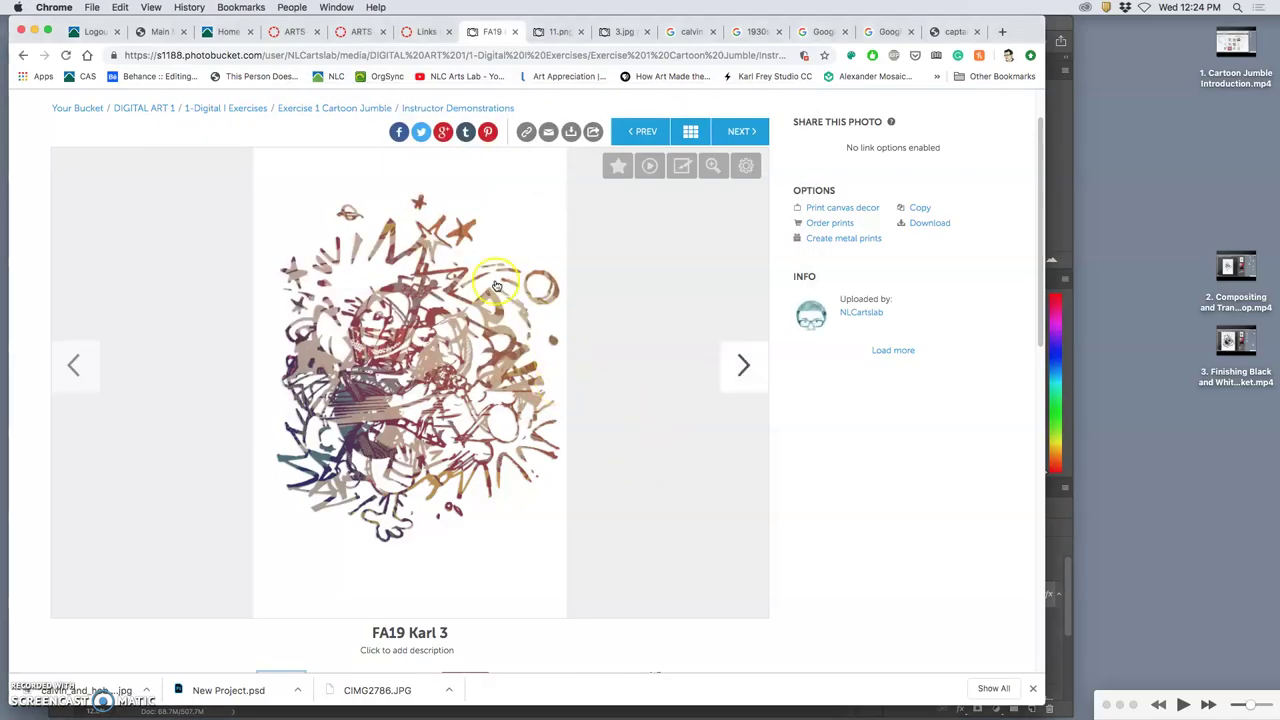